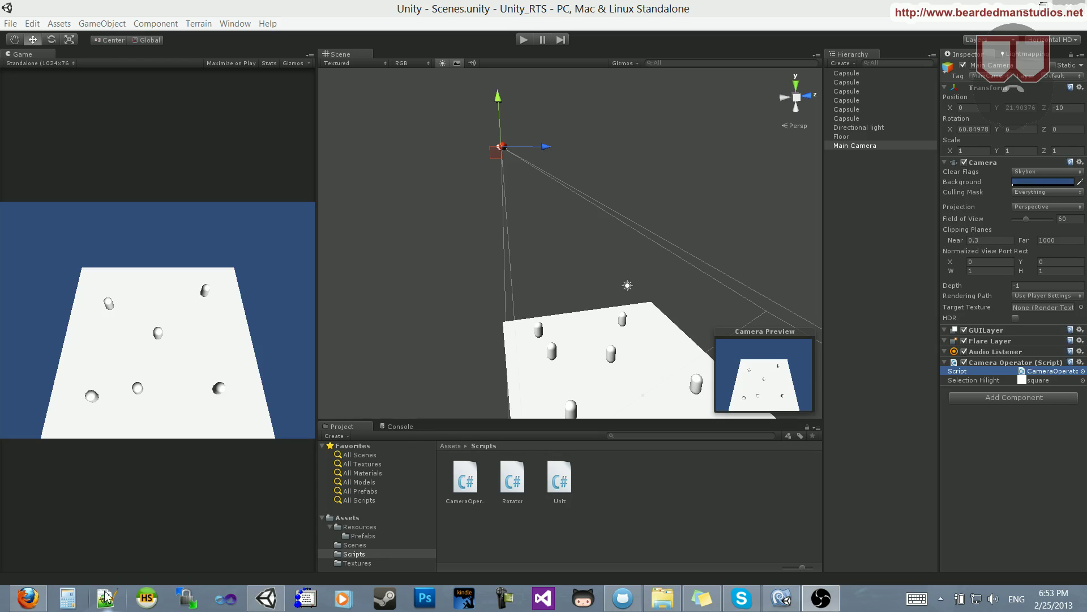
- Bring the CameraOperator.cs script in MonoDevelop to the front
{"action": "left_click", "coordinate": [777, 599]}
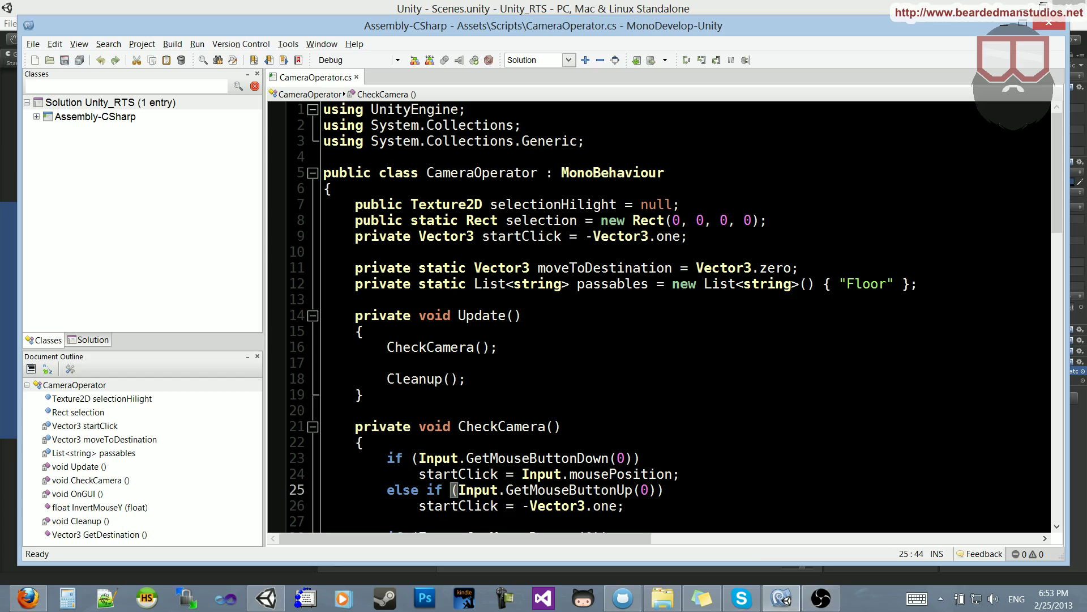
- Declare public float maxY and minY fields set to 0 below the passables list, then save
{"action": "left_click", "coordinate": [355, 299]}
{"action": "key", "text": "Return"}
{"action": "key", "text": "Return"}
{"action": "key", "text": "Up"}
{"action": "type", "text": "pbulic"}
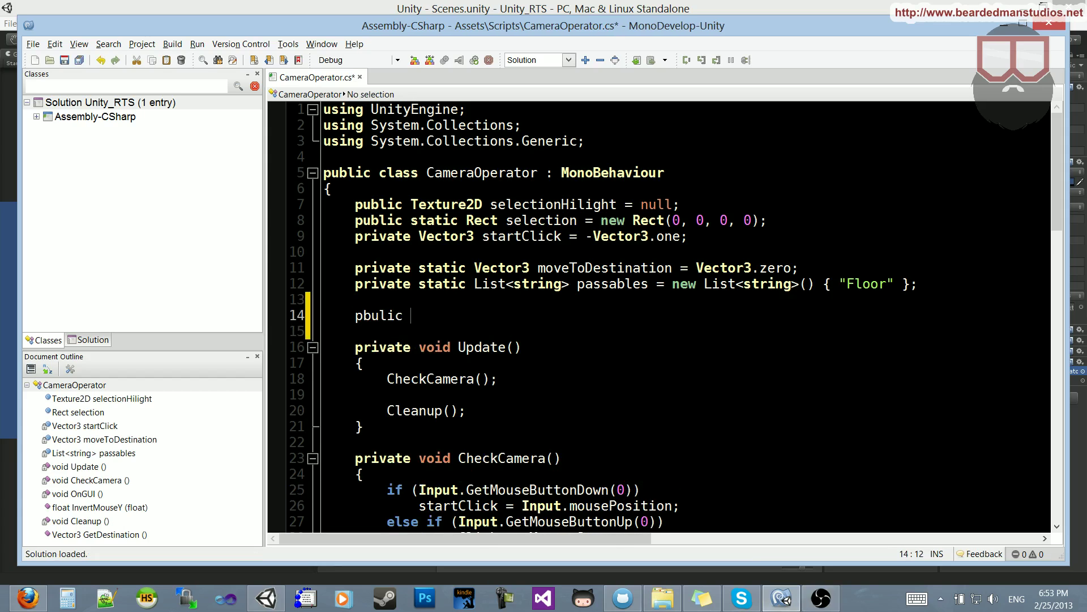
{"action": "key", "text": "BackSpace"}
{"action": "key", "text": "BackSpace"}
{"action": "key", "text": "BackSpace"}
{"action": "key", "text": "BackSpace"}
{"action": "key", "text": "BackSpace"}
{"action": "key", "text": "BackSpace"}
{"action": "type", "text": "public float"}
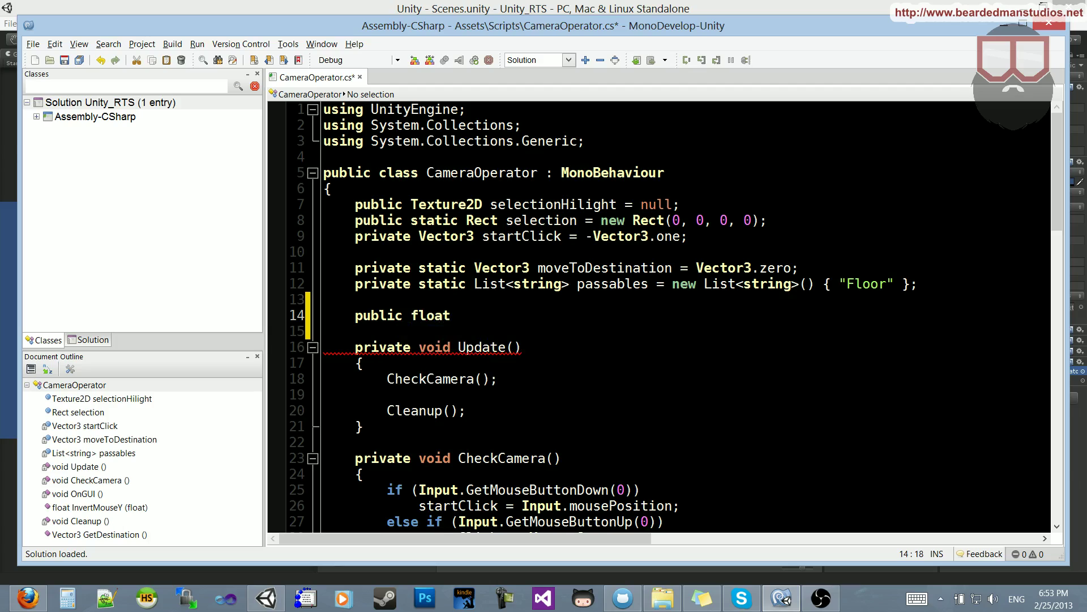
{"action": "type", "text": "maxY "}
{"action": "type", "text": "= 0;"}
{"action": "key", "text": "Return"}
{"action": "type", "text": "fl"}
{"action": "key", "text": "BackSpace"}
{"action": "key", "text": "BackSpace"}
{"action": "type", "text": "public flost m"}
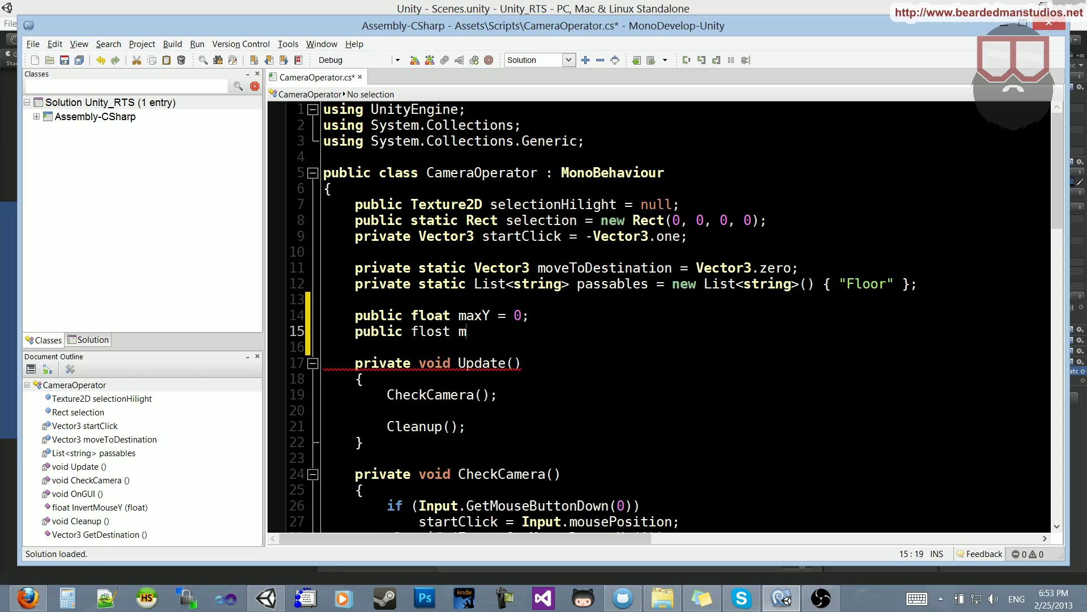
{"action": "type", "text": "in"}
{"action": "key", "text": "BackSpace"}
{"action": "key", "text": "BackSpace"}
{"action": "key", "text": "BackSpace"}
{"action": "key", "text": "BackSpace"}
{"action": "key", "text": "BackSpace"}
{"action": "key", "text": "BackSpace"}
{"action": "type", "text": "float minY = 0;"}
{"action": "key", "text": "Escape"}
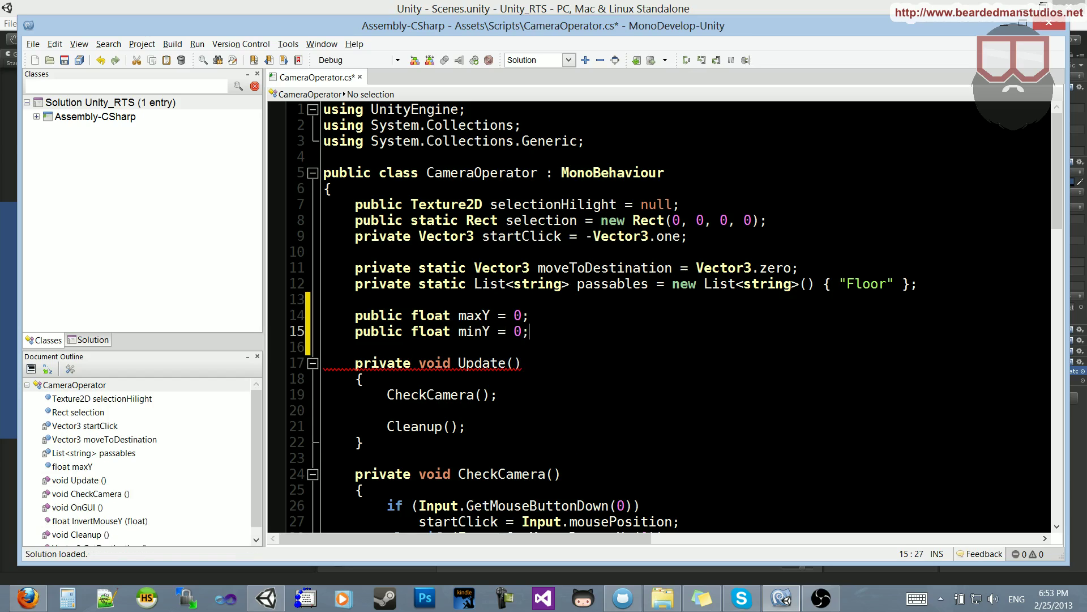
{"action": "key", "text": "ctrl+s"}
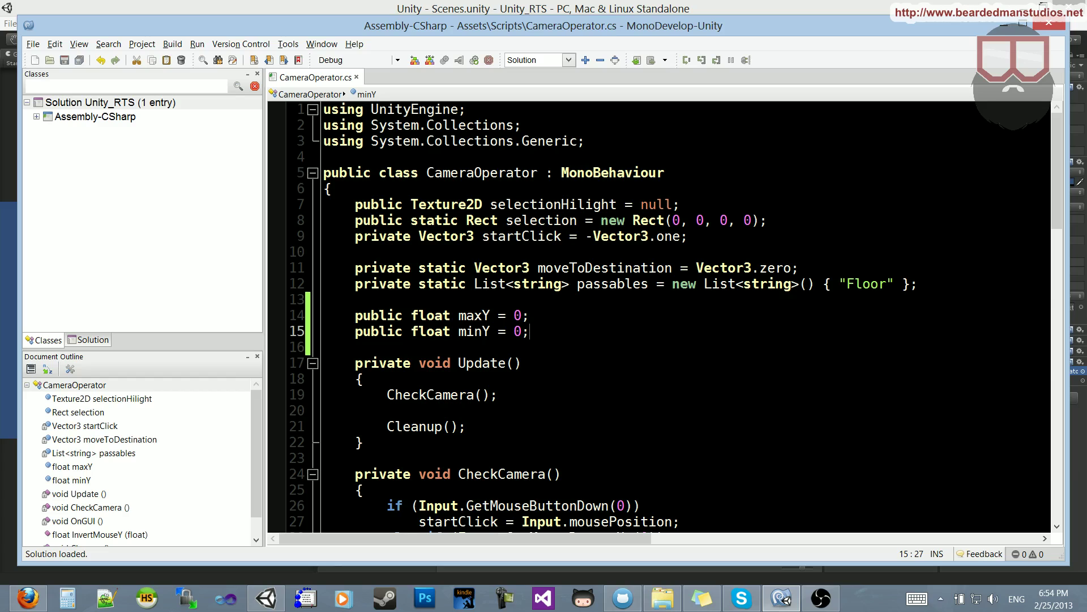
{"action": "scroll", "coordinate": [663, 314], "scroll_direction": "down", "scroll_amount": 4}
- Add public float zoomSpeed = 0.05f and rename the fields to zoomMaxY and zoomMinY
{"action": "key", "text": "Down"}
{"action": "key", "text": "Down"}
{"action": "key", "text": "Down"}
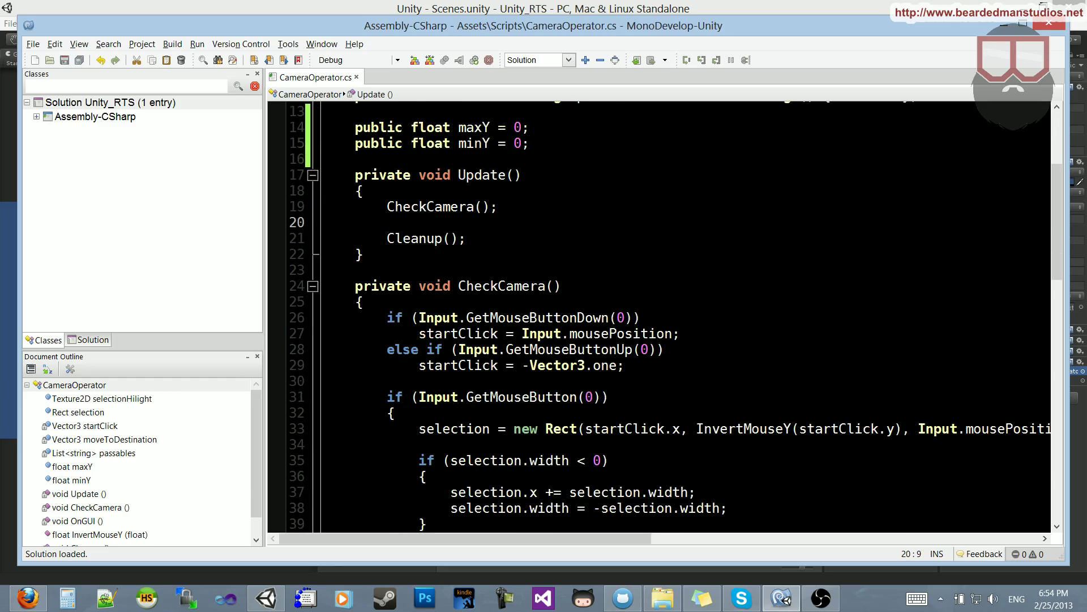
{"action": "key", "text": "Up"}
{"action": "key", "text": "Up"}
{"action": "key", "text": "Up"}
{"action": "scroll", "coordinate": [663, 315], "scroll_direction": "up", "scroll_amount": 4}
{"action": "scroll", "coordinate": [662, 315], "scroll_direction": "down", "scroll_amount": 1}
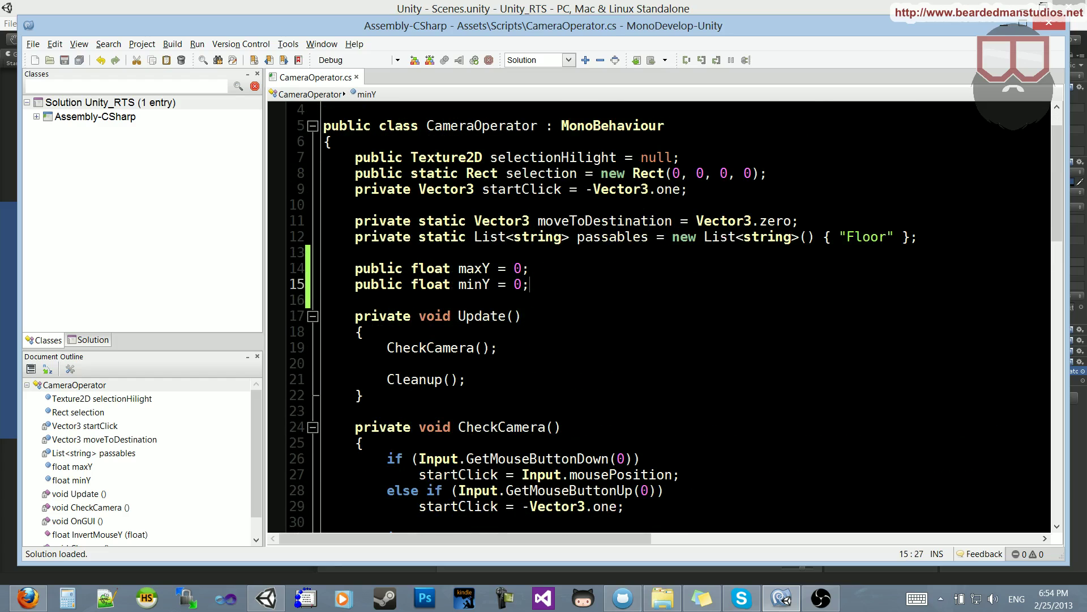
{"action": "key", "text": "Return"}
{"action": "type", "text": "public float "}
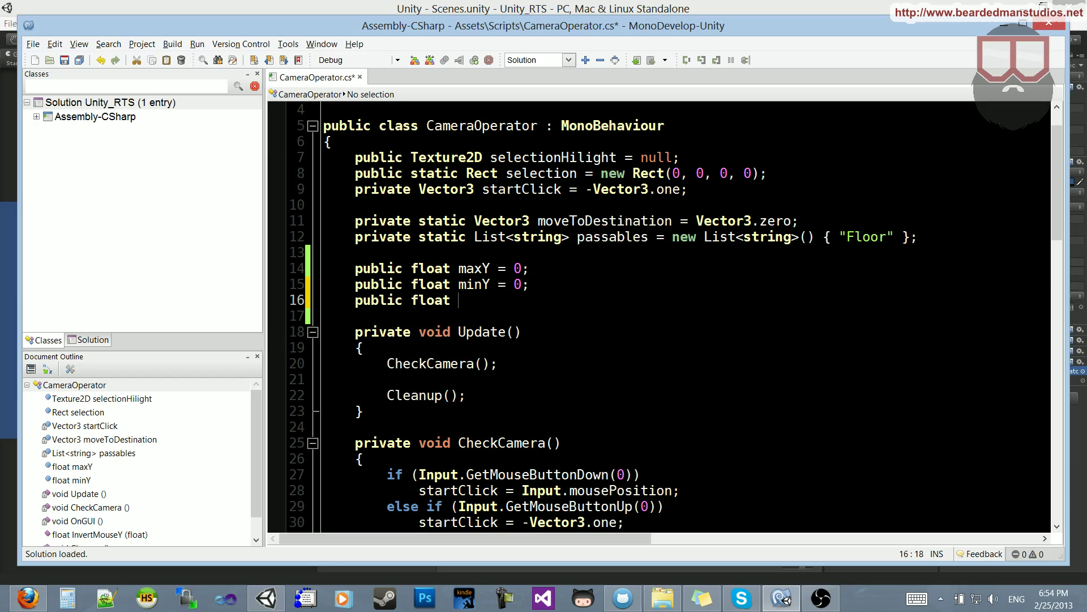
{"action": "type", "text": "zoomSpeed = 0;"}
{"action": "key", "text": "Left"}
{"action": "type", "text": ".0"}
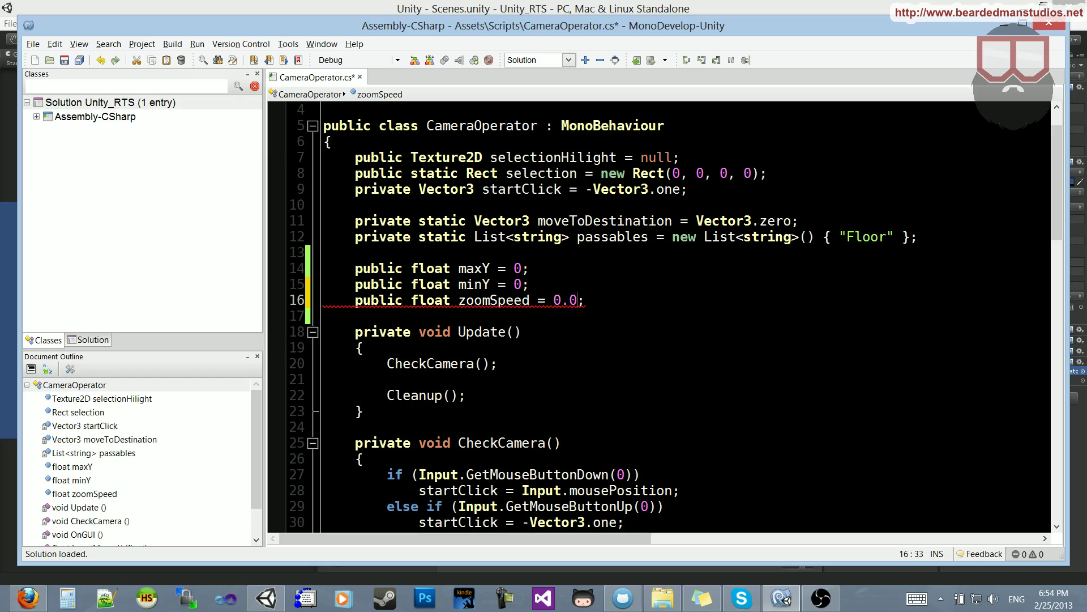
{"action": "type", "text": "5f"}
{"action": "key", "text": "Up"}
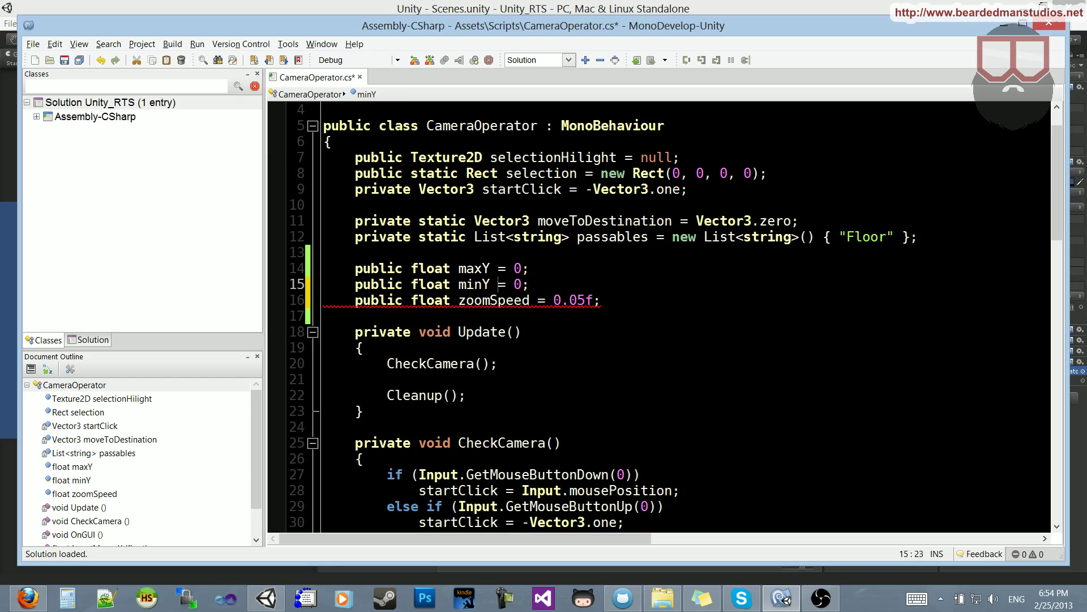
{"action": "key", "text": "Left"}
{"action": "key", "text": "Left"}
{"action": "key", "text": "Left"}
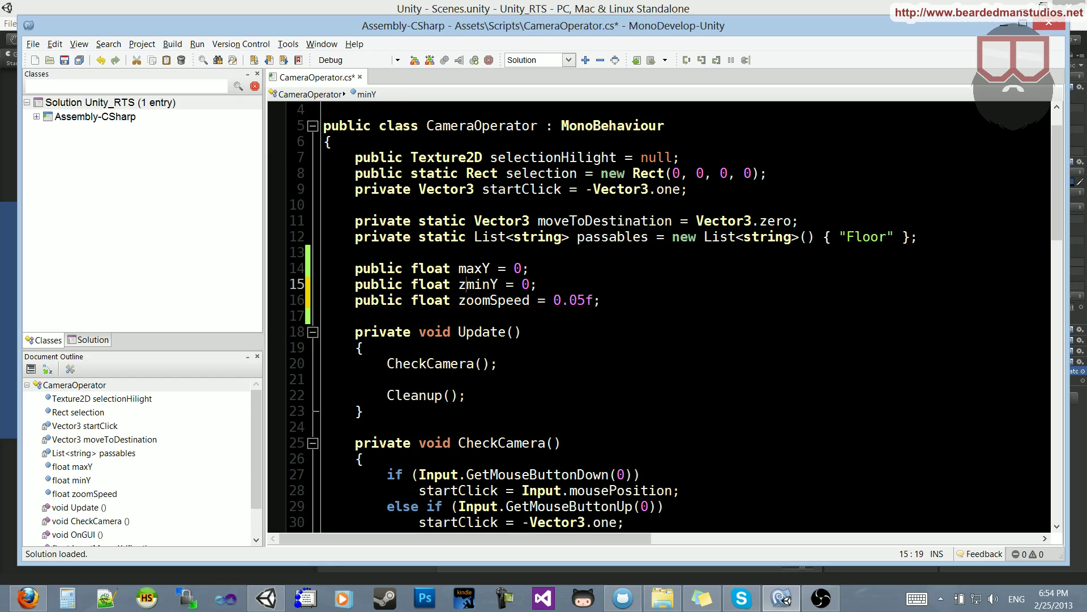
{"action": "type", "text": "zoomM"}
{"action": "key", "text": "Up"}
{"action": "key", "text": "Left"}
{"action": "key", "text": "Left"}
{"action": "key", "text": "Left"}
{"action": "key", "text": "BackSpace"}
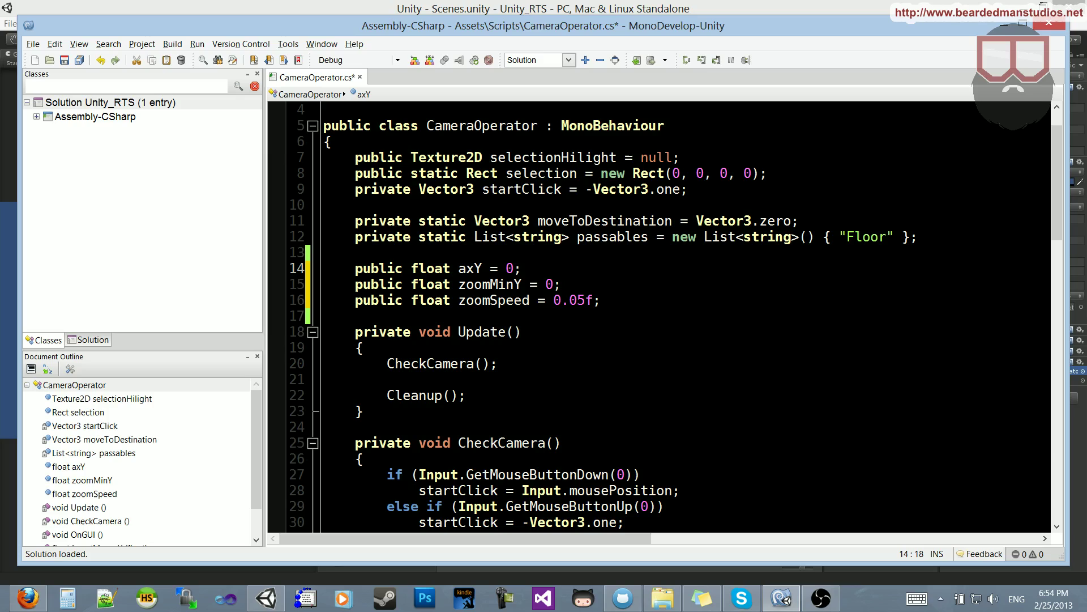
{"action": "type", "text": "zoomM"}
{"action": "key", "text": "Down"}
{"action": "key", "text": "End"}
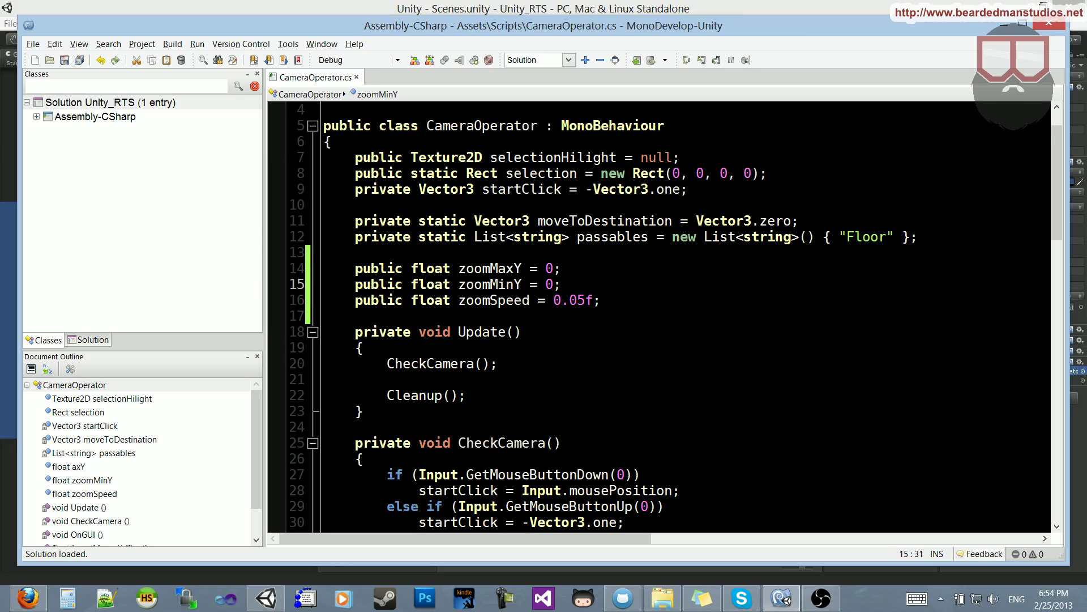
{"action": "key", "text": "Down"}
{"action": "key", "text": "End"}
{"action": "scroll", "coordinate": [663, 314], "scroll_direction": "down", "scroll_amount": 3}
{"action": "scroll", "coordinate": [662, 314], "scroll_direction": "down", "scroll_amount": 2}
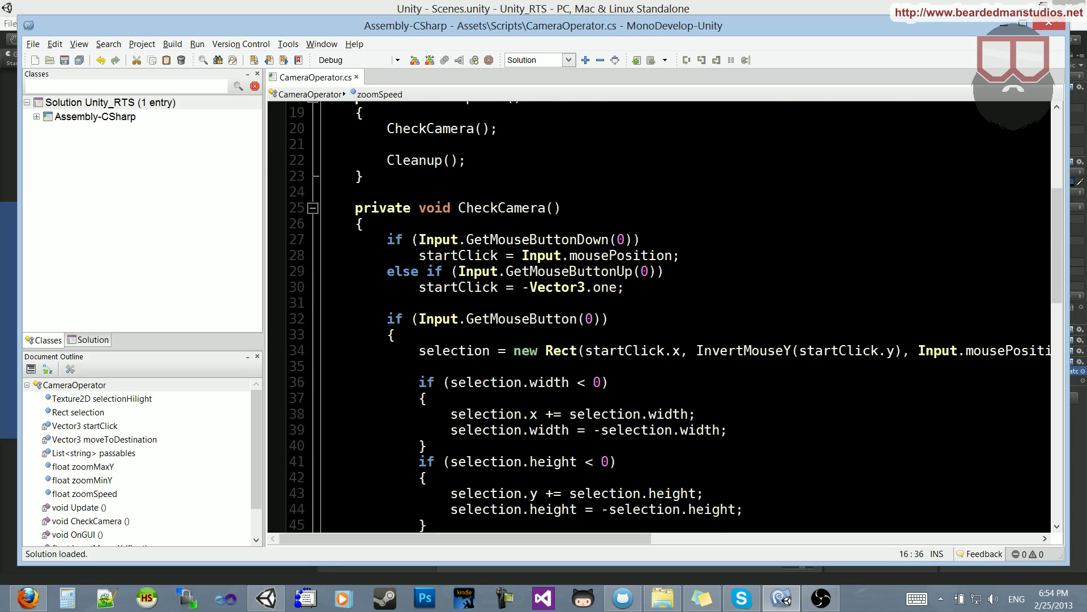
{"action": "scroll", "coordinate": [662, 314], "scroll_direction": "down", "scroll_amount": 1}
{"action": "scroll", "coordinate": [663, 314], "scroll_direction": "up", "scroll_amount": 3}
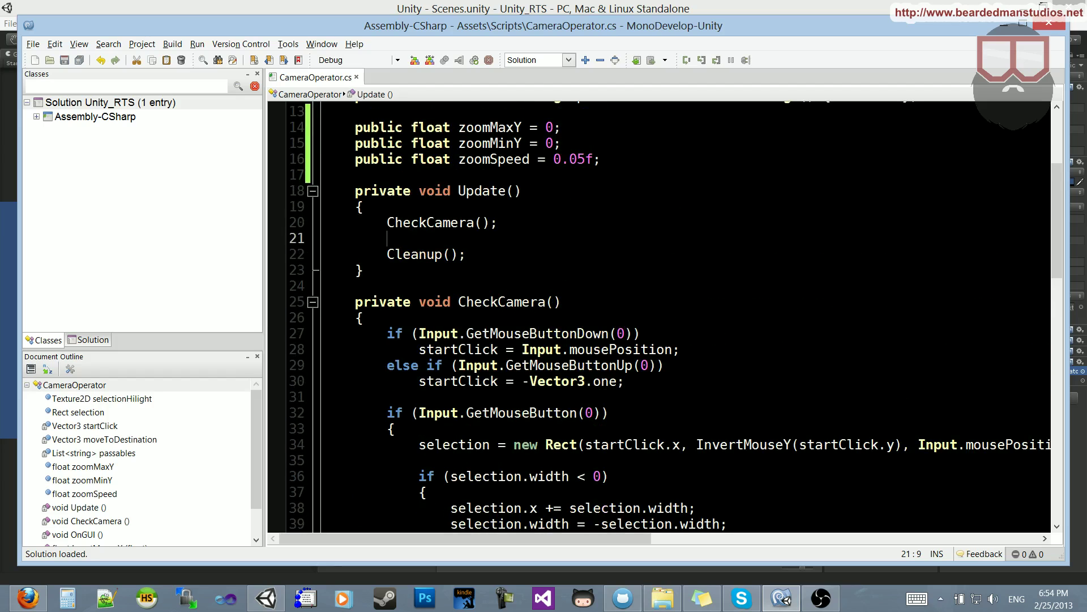
- Create an empty private void ZoomCamera() method below Update
{"action": "left_click", "coordinate": [473, 223]}
{"action": "scroll", "coordinate": [663, 315], "scroll_direction": "down", "scroll_amount": 3}
{"action": "scroll", "coordinate": [663, 315], "scroll_direction": "down", "scroll_amount": 3}
{"action": "scroll", "coordinate": [663, 315], "scroll_direction": "up", "scroll_amount": 6}
{"action": "scroll", "coordinate": [663, 315], "scroll_direction": "down", "scroll_amount": 3}
{"action": "scroll", "coordinate": [663, 314], "scroll_direction": "down", "scroll_amount": 2}
{"action": "scroll", "coordinate": [662, 315], "scroll_direction": "up", "scroll_amount": 1}
{"action": "scroll", "coordinate": [664, 314], "scroll_direction": "up", "scroll_amount": 7}
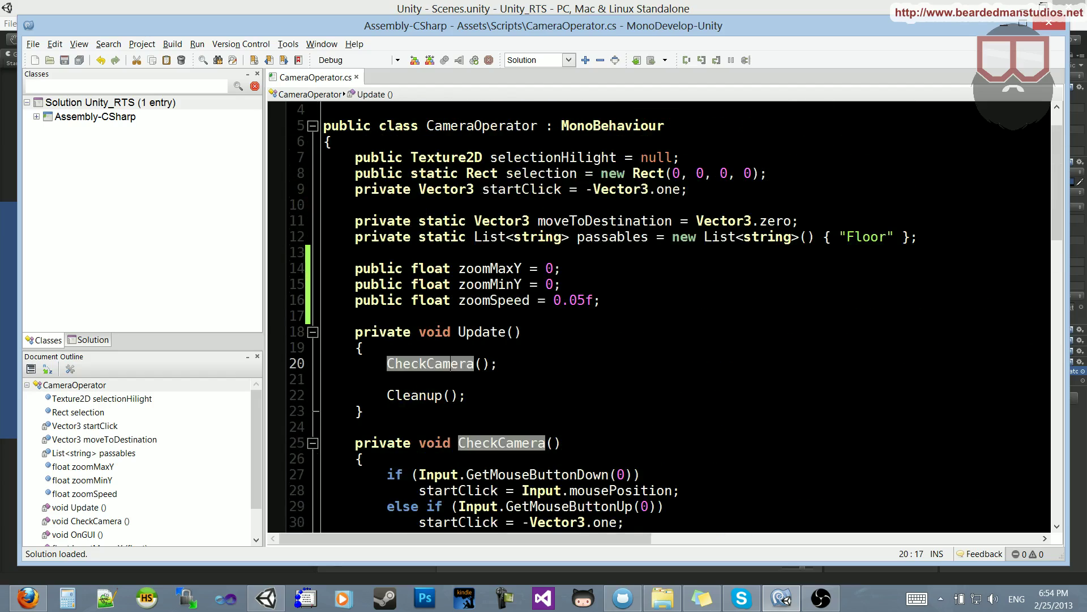
{"action": "key", "text": "End"}
{"action": "scroll", "coordinate": [662, 314], "scroll_direction": "down", "scroll_amount": 2}
{"action": "key", "text": "Down"}
{"action": "key", "text": "Down"}
{"action": "key", "text": "Down"}
{"action": "key", "text": "Return"}
{"action": "key", "text": "Return"}
{"action": "type", "text": "private void ZoomCamera()"}
{"action": "key", "text": "Return"}
{"action": "type", "text": "{"}
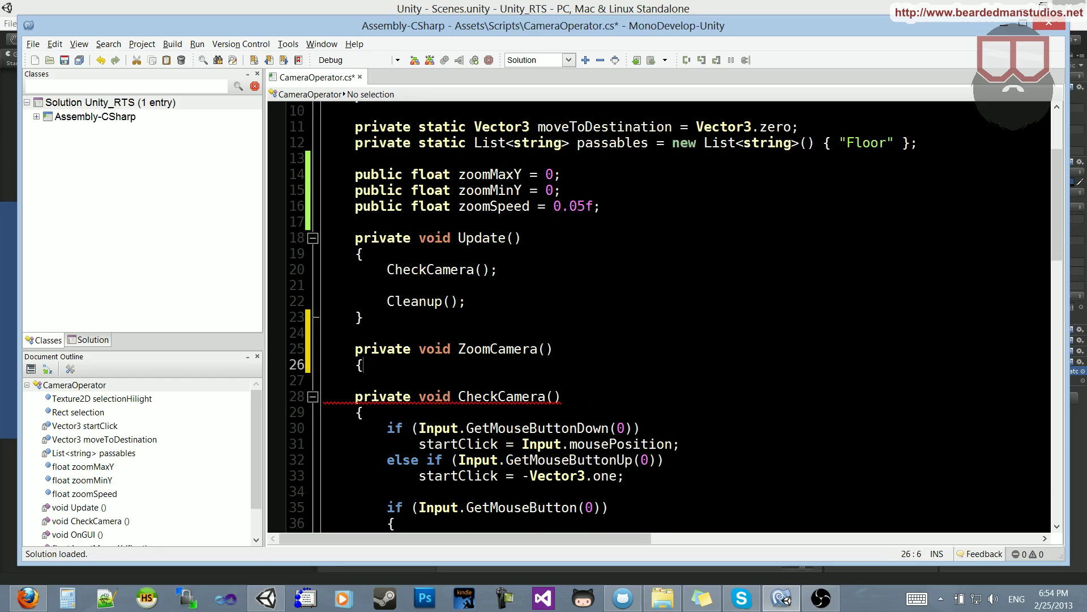
{"action": "key", "text": "Return"}
- Call ZoomCamera() from inside Update
{"action": "key", "text": "Up"}
{"action": "key", "text": "Up"}
{"action": "key", "text": "Up"}
{"action": "key", "text": "Up"}
{"action": "key", "text": "Up"}
{"action": "key", "text": "Up"}
{"action": "key", "text": "Return"}
{"action": "key", "text": "Return"}
{"action": "key", "text": "Up"}
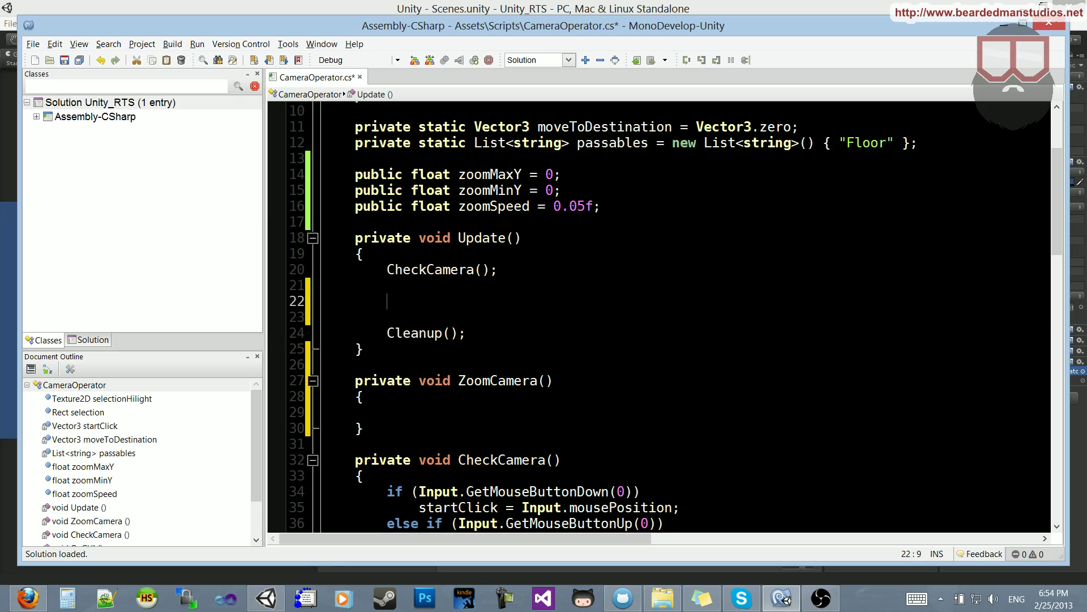
{"action": "type", "text": "Z"}
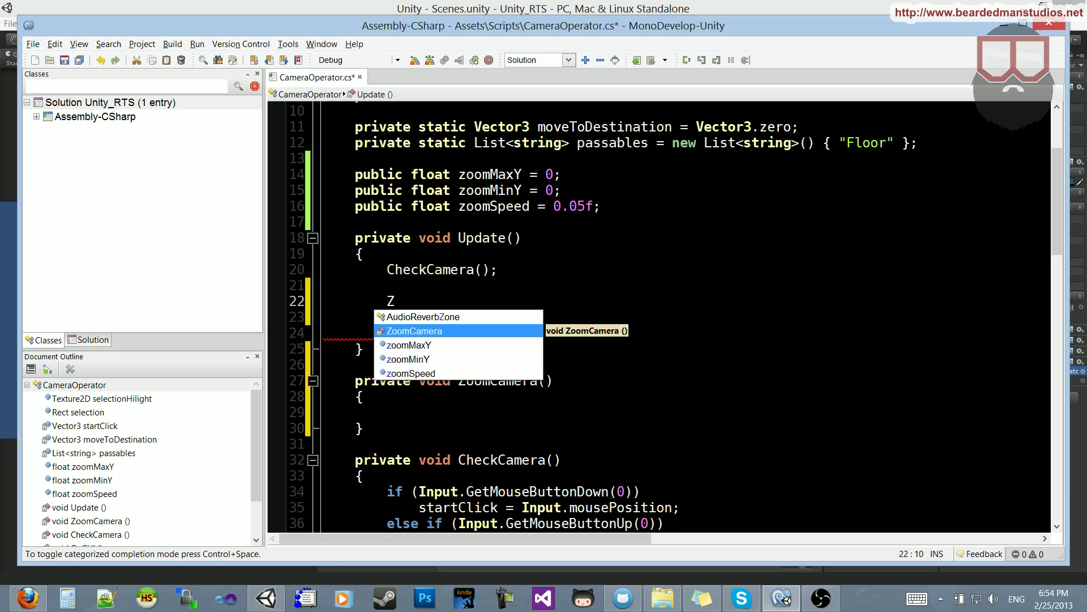
{"action": "type", "text": "oom"}
{"action": "key", "text": "Return"}
{"action": "type", "text": "();"}
- Start an if (Input. condition inside the ZoomCamera body
{"action": "key", "text": "Down"}
{"action": "key", "text": "Down"}
{"action": "key", "text": "Down"}
{"action": "key", "text": "Down"}
{"action": "key", "text": "Down"}
{"action": "key", "text": "Down"}
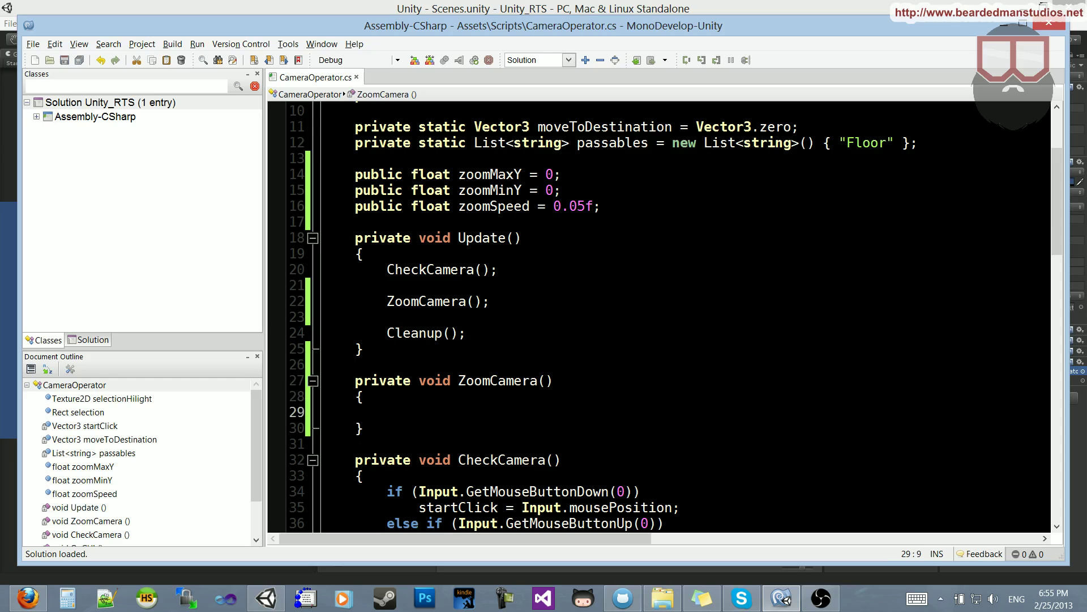
{"action": "type", "text": "if (i"}
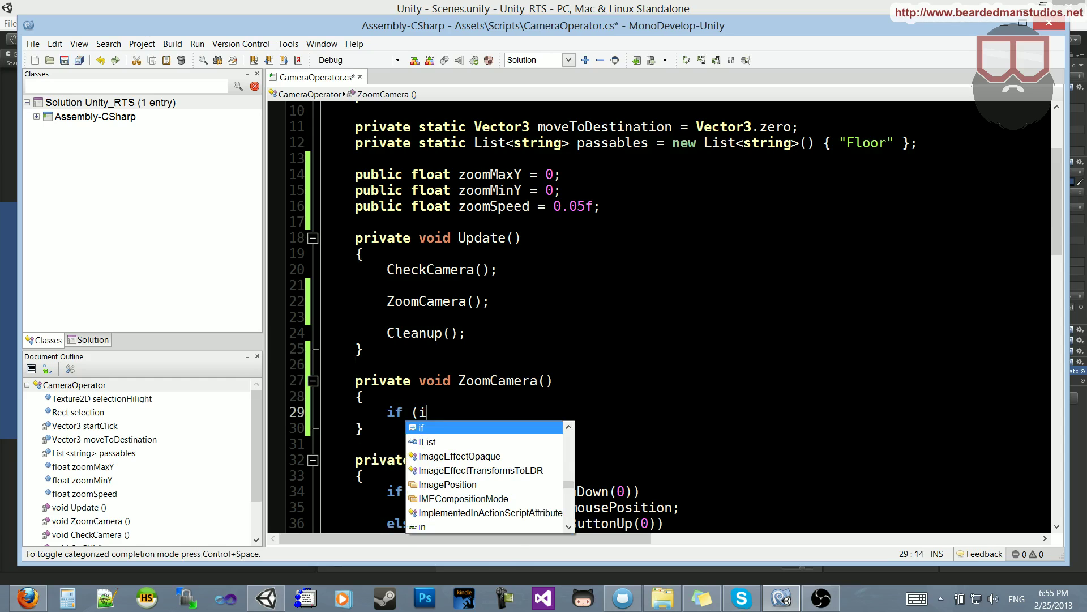
{"action": "type", "text": "ni"}
{"action": "key", "text": "BackSpace"}
{"action": "type", "text": "put."}
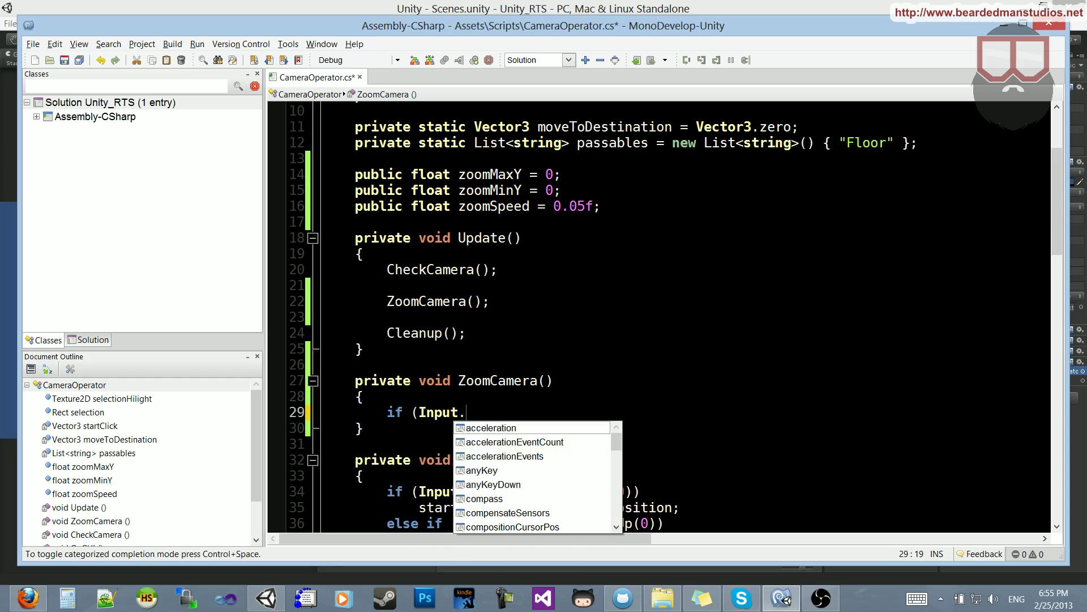
{"action": "type", "text": "mouse"}
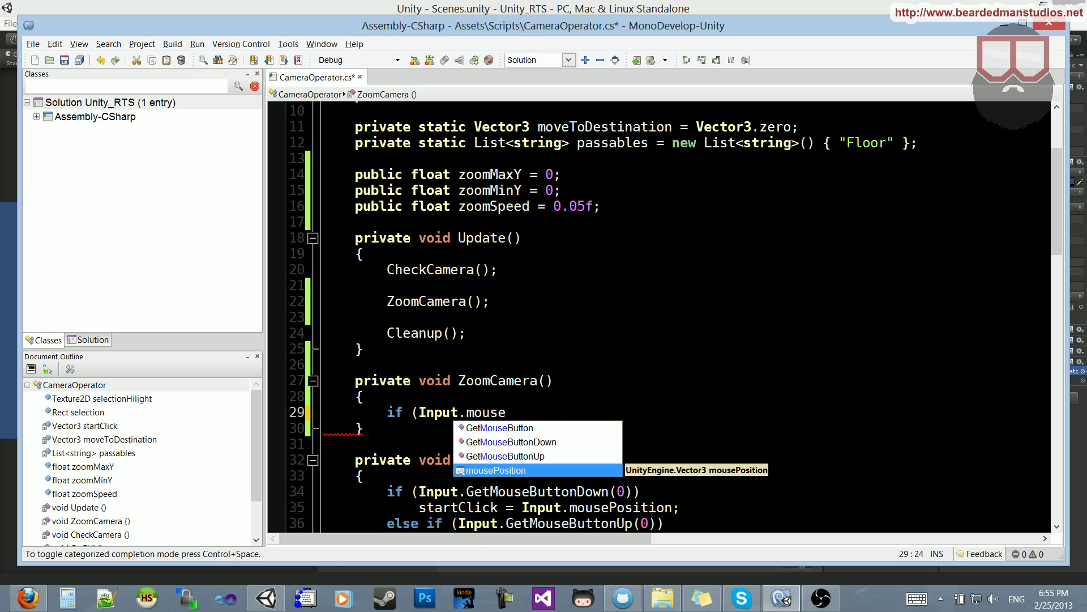
{"action": "key", "text": "Up"}
{"action": "key", "text": "Up"}
{"action": "key", "text": "Down"}
{"action": "key", "text": "Down"}
{"action": "key", "text": "BackSpace"}
{"action": "key", "text": "BackSpace"}
{"action": "key", "text": "BackSpace"}
{"action": "key", "text": "BackSpace"}
{"action": "key", "text": "BackSpace"}
{"action": "type", "text": "."}
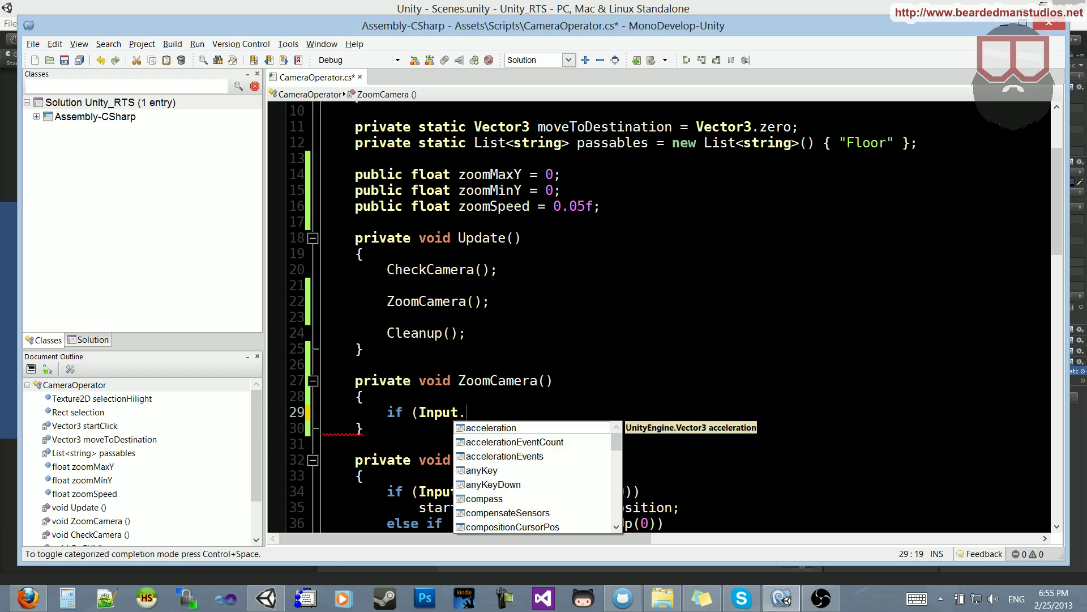
{"action": "key", "text": "Escape"}
- Open Unity's Input settings and expand the Mouse ScrollWheel axis
{"action": "left_click_drag", "start_coordinate": [566, 25], "coordinate": [552, 344]}
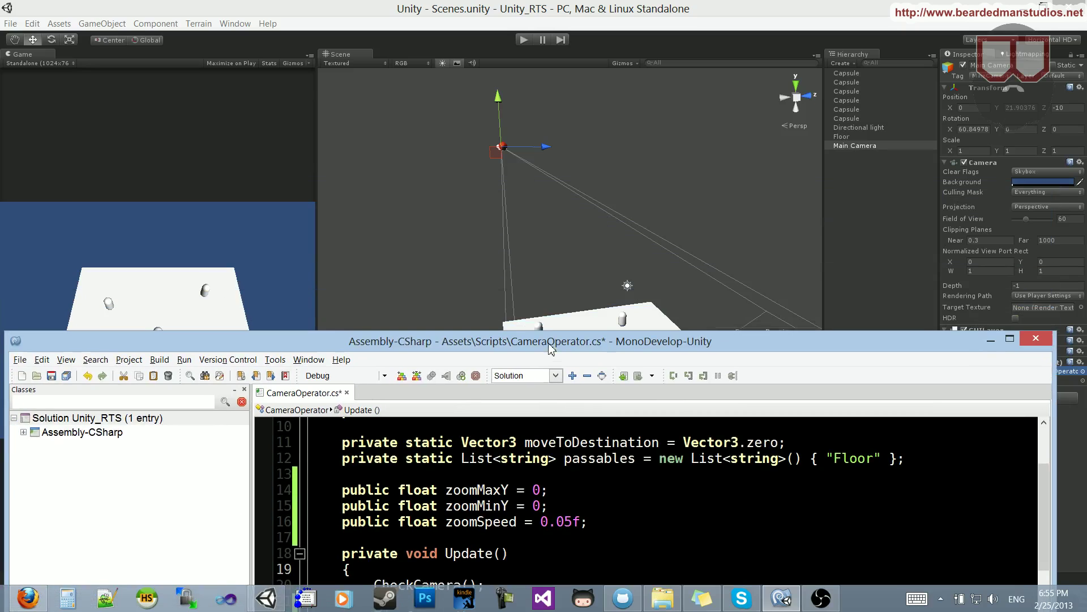
{"action": "left_click", "coordinate": [36, 26]}
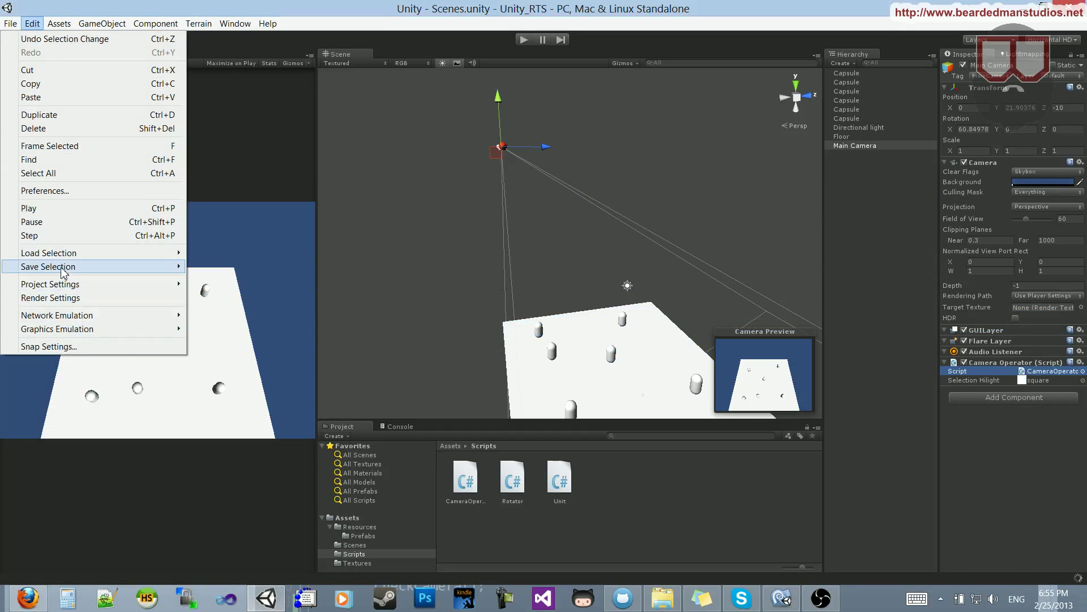
{"action": "mouse_move", "coordinate": [50, 284]}
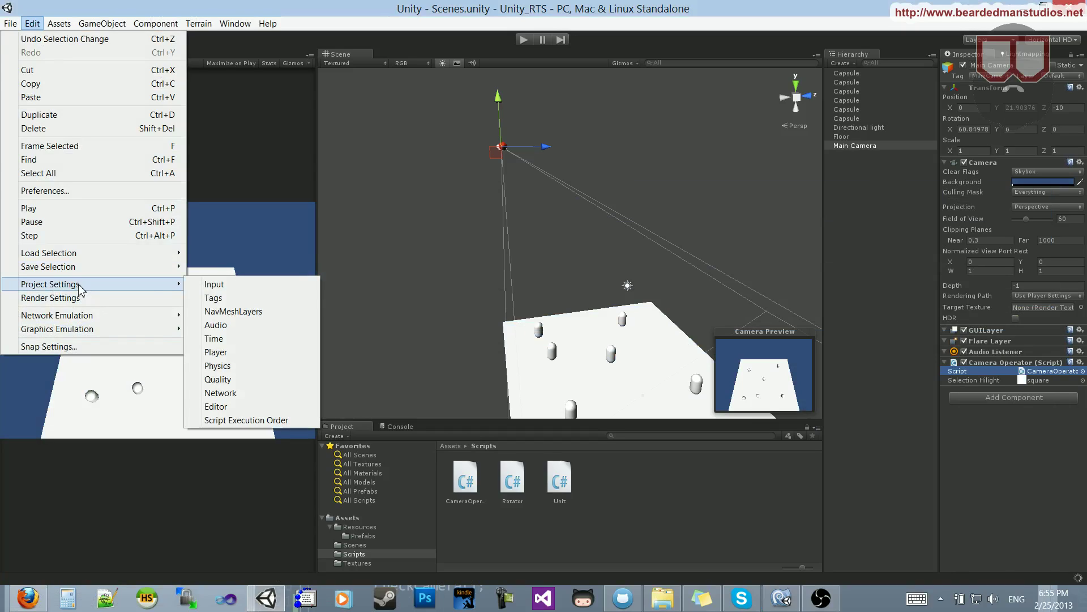
{"action": "left_click", "coordinate": [220, 285]}
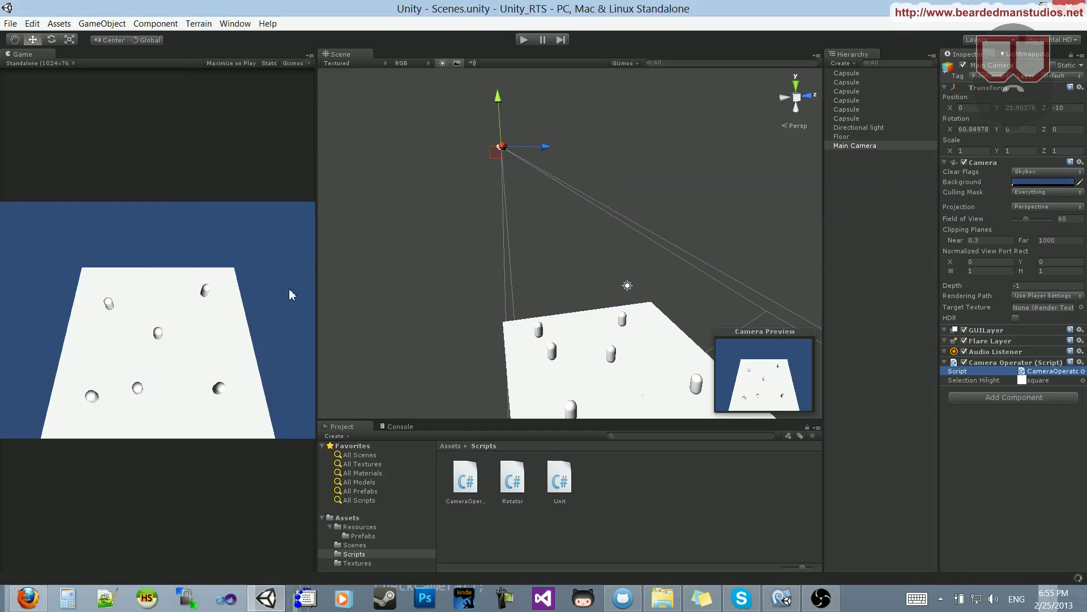
{"action": "left_click", "coordinate": [944, 91]}
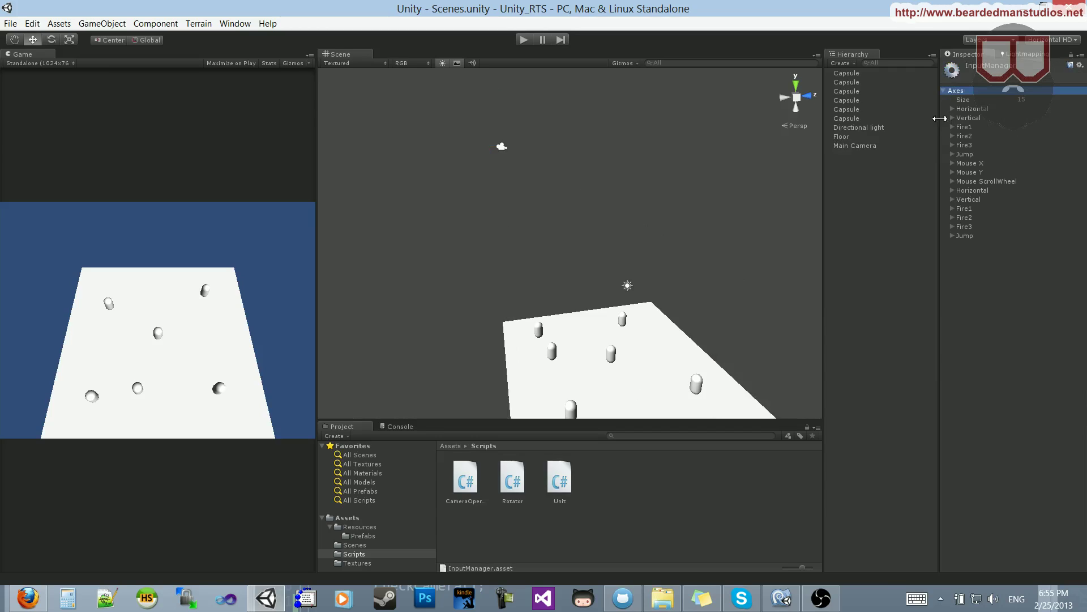
{"action": "left_click_drag", "start_coordinate": [939, 119], "coordinate": [770, 115]}
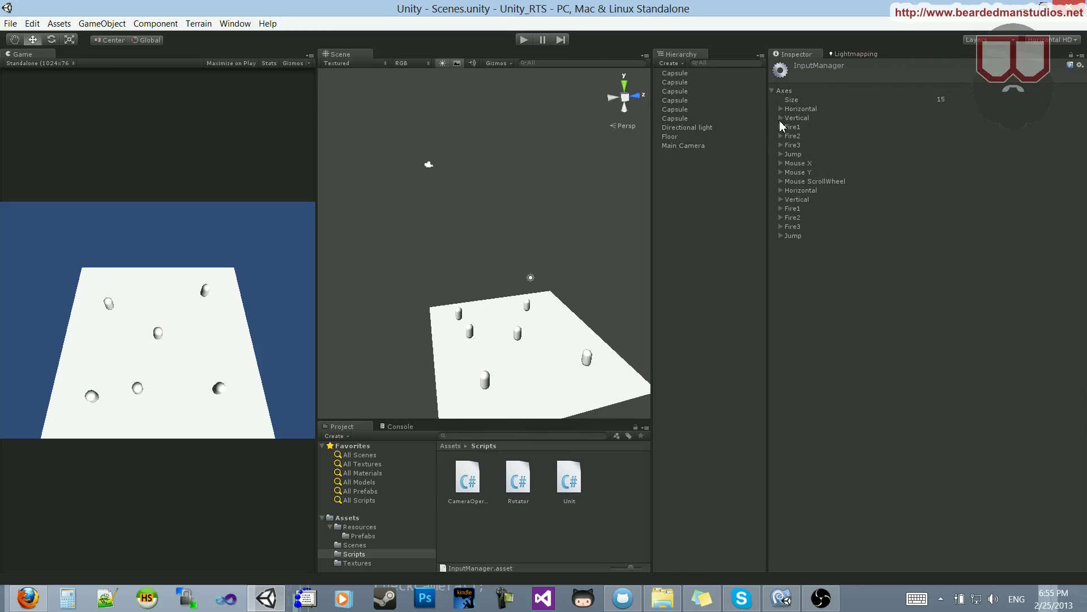
{"action": "left_click", "coordinate": [783, 181]}
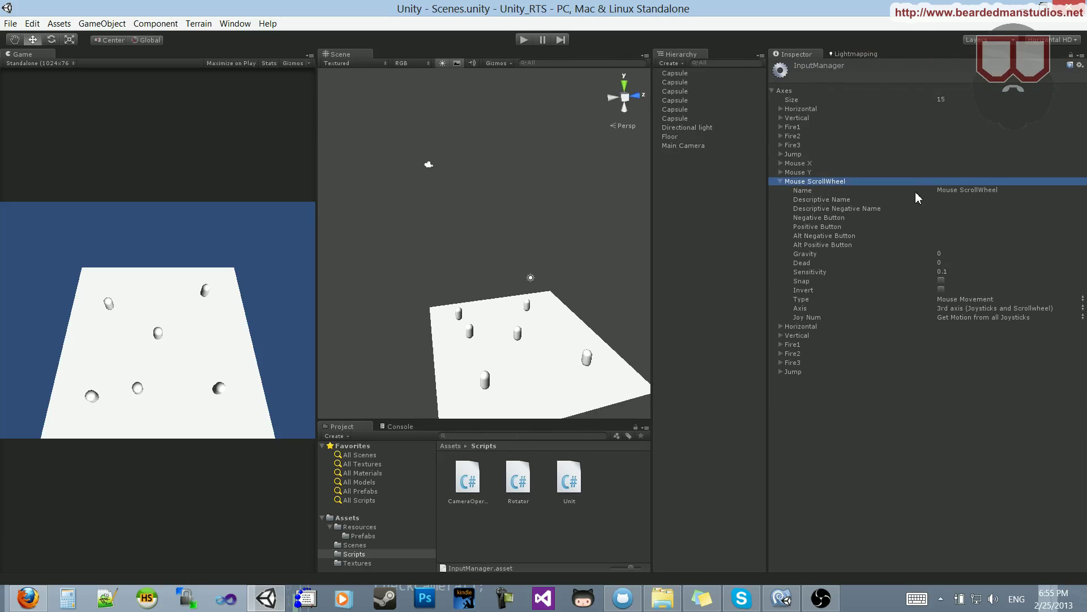
- Copy the 'Mouse ScrollWheel' axis name and return to the CameraOperator script
{"action": "key", "text": "Tab"}
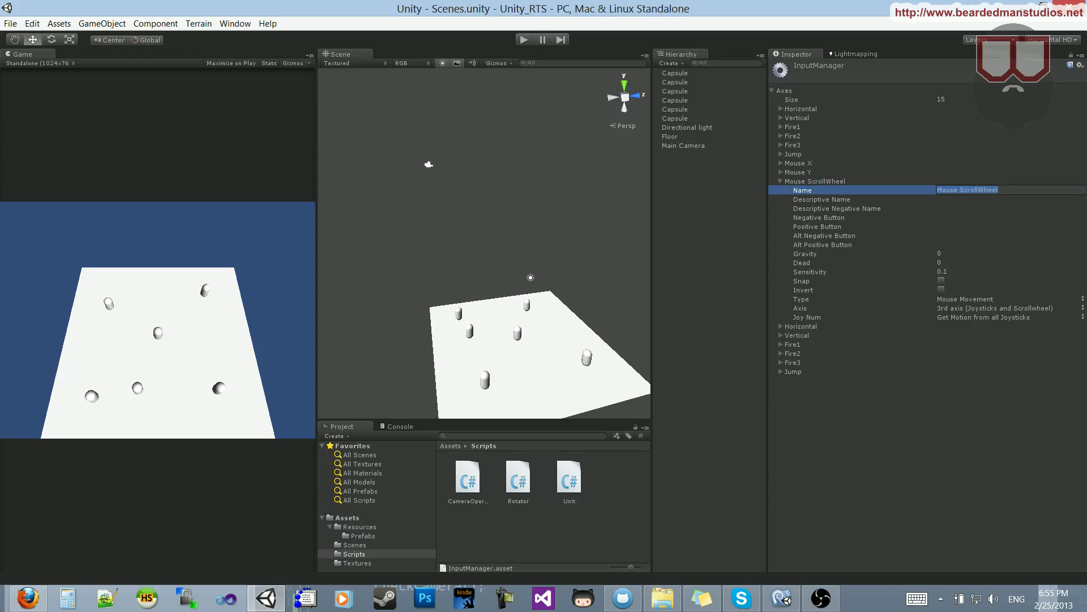
{"action": "right_click", "coordinate": [981, 191]}
{"action": "left_click", "coordinate": [996, 212]}
{"action": "left_click", "coordinate": [853, 182]}
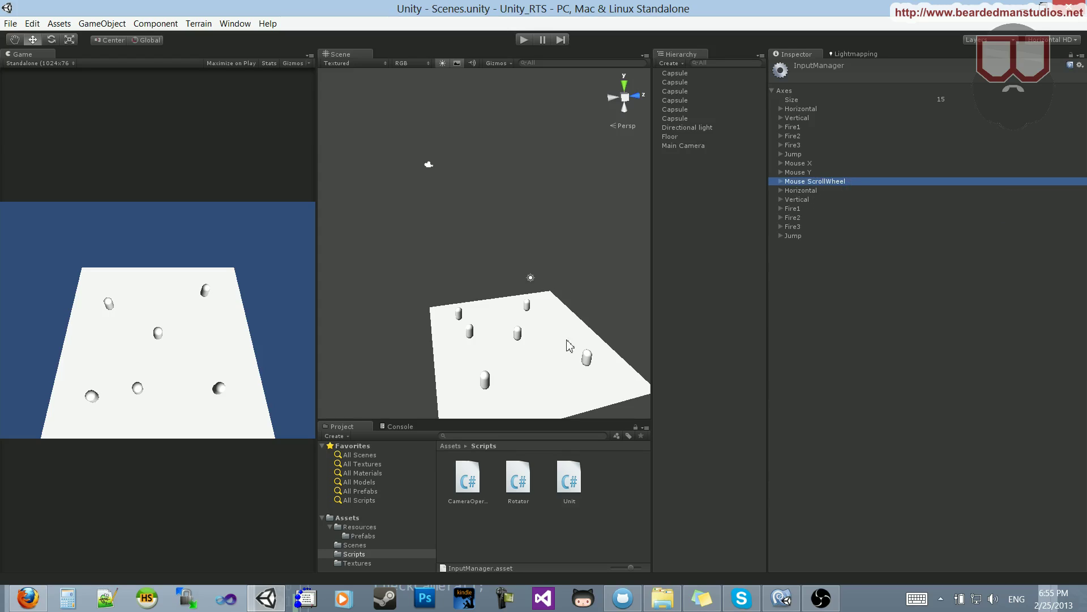
{"action": "left_click", "coordinate": [780, 181]}
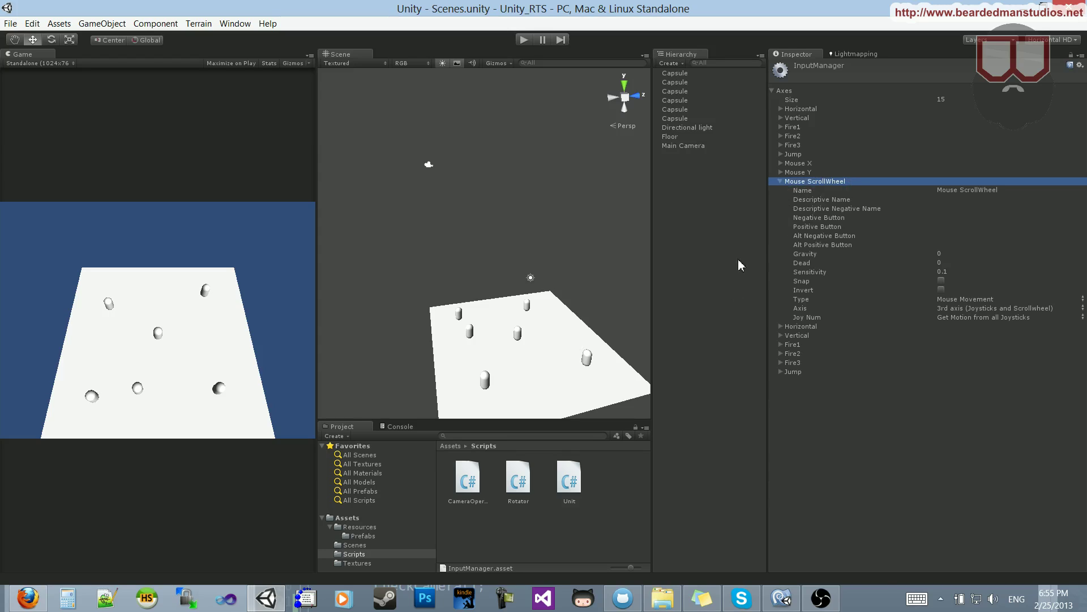
{"action": "left_click", "coordinate": [786, 603]}
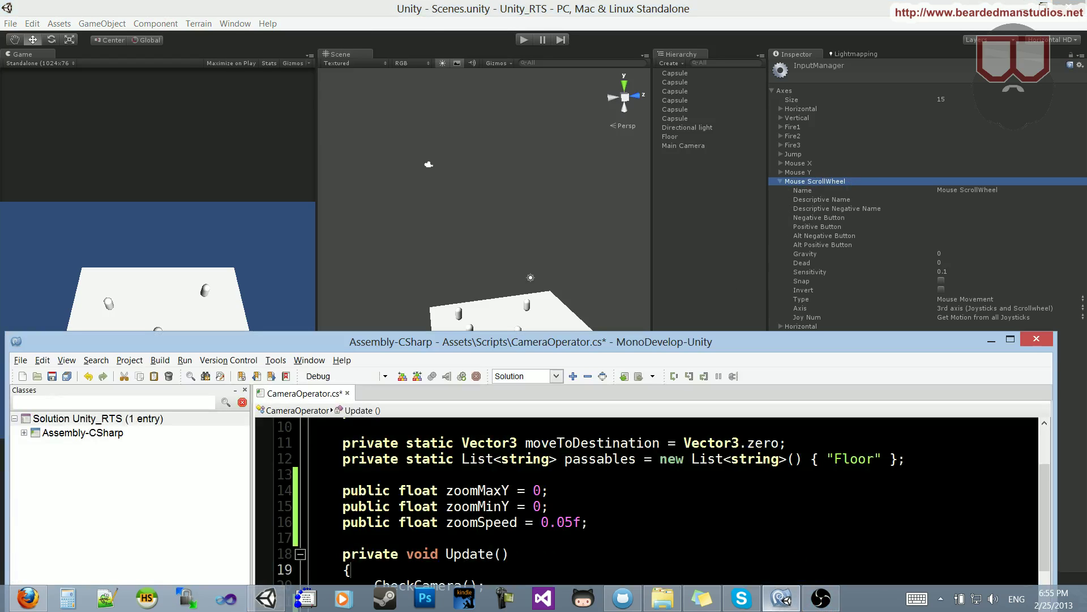
- Maximize the editor and complete Input.GetAxis in the if condition
{"action": "double_click", "coordinate": [536, 351]}
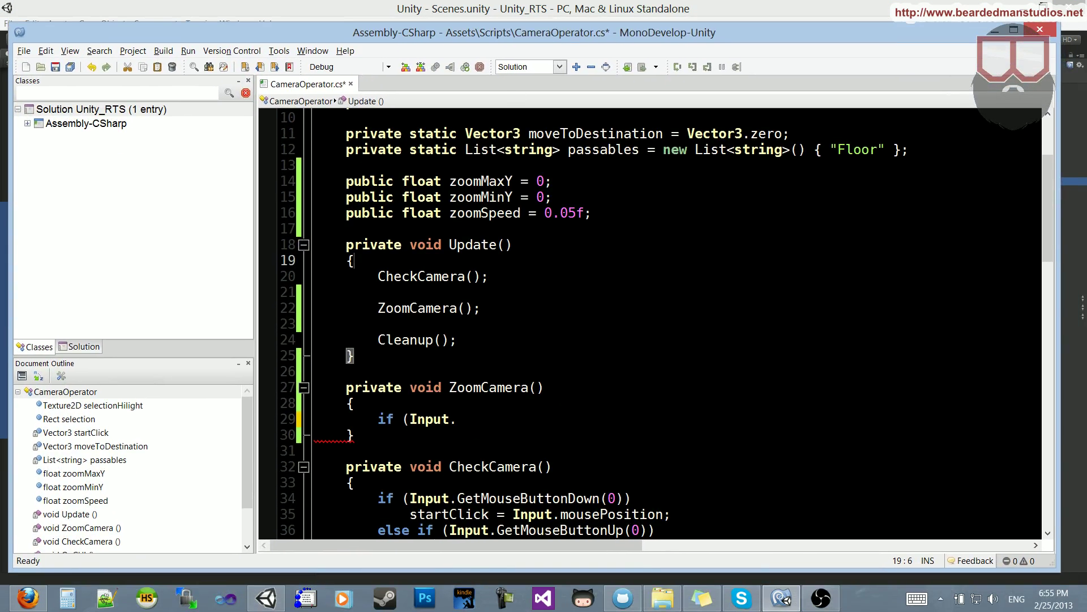
{"action": "left_click", "coordinate": [459, 419]}
{"action": "type", "text": "."}
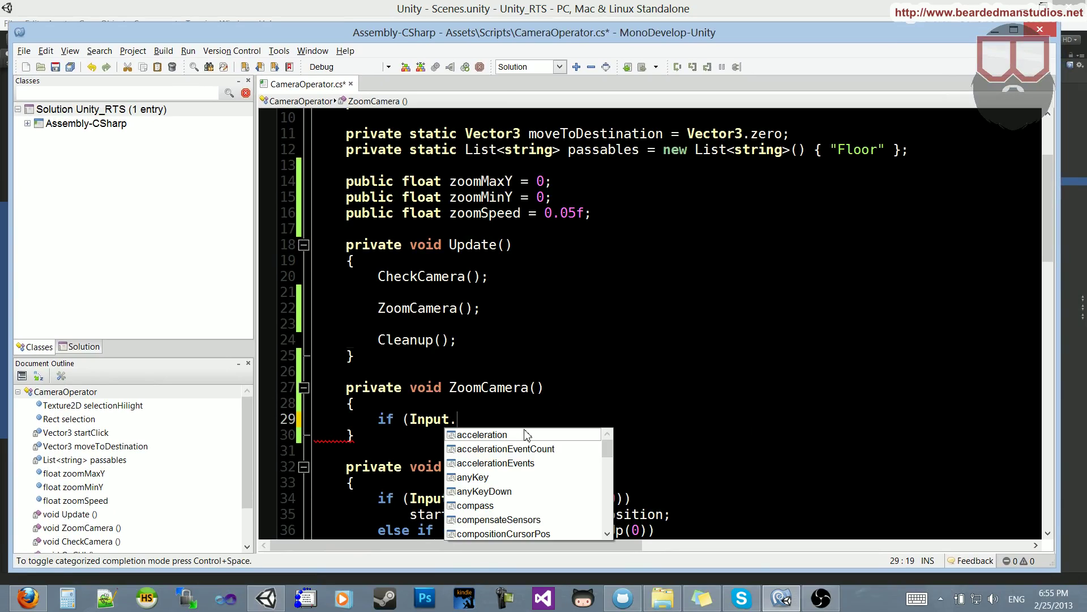
{"action": "type", "text": "getaxy"}
{"action": "key", "text": "BackSpace"}
{"action": "key", "text": "Return"}
{"action": "type", "text": "("}
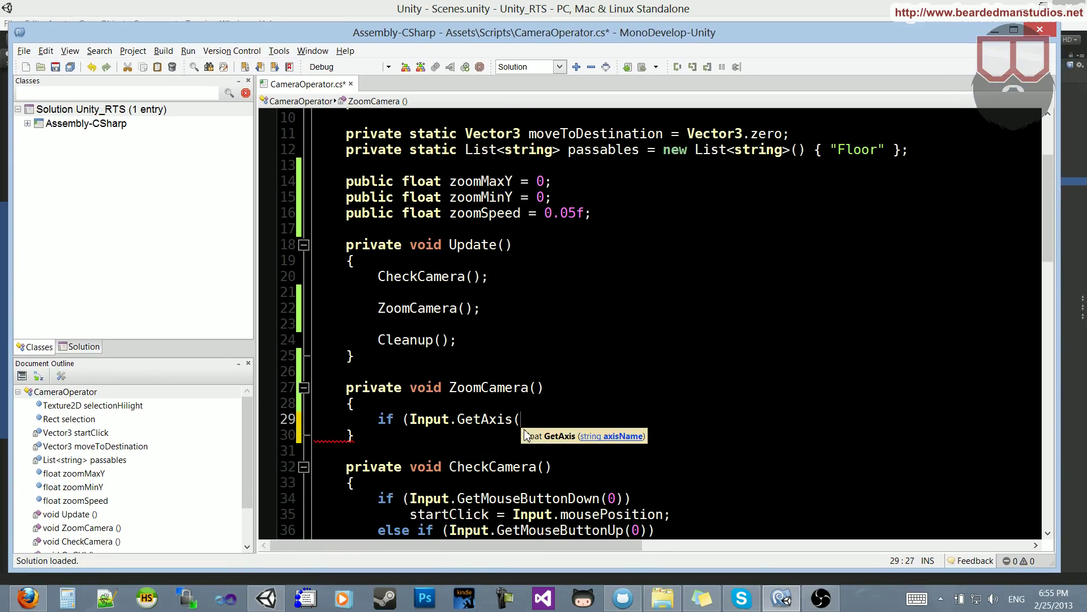
{"action": "type", "text": "\"Mouse ScrollWheel\")"}
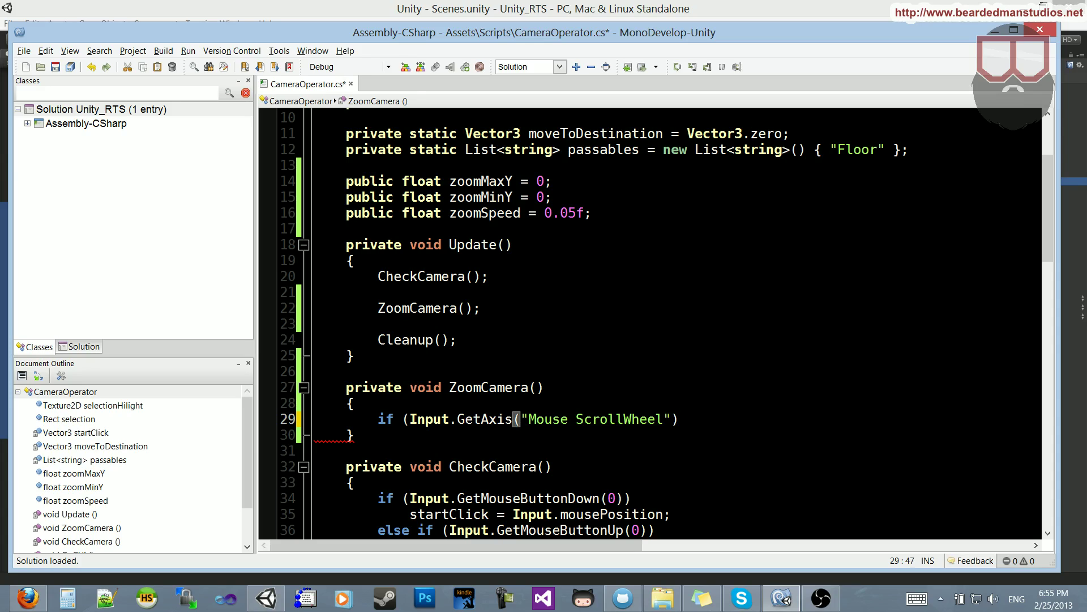
{"action": "type", "text": ")"}
- Turn the GetAxis call into float moveY, delete the empty if, and save
{"action": "left_click_drag", "start_coordinate": [410, 419], "coordinate": [680, 419]}
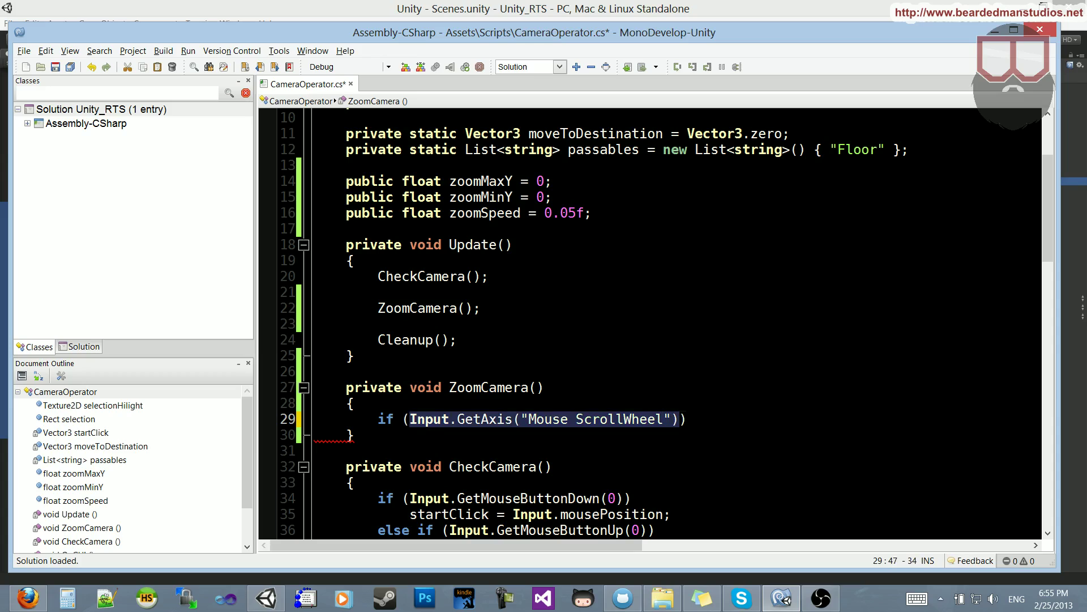
{"action": "key", "text": "ctrl+x"}
{"action": "key", "text": "Up"}
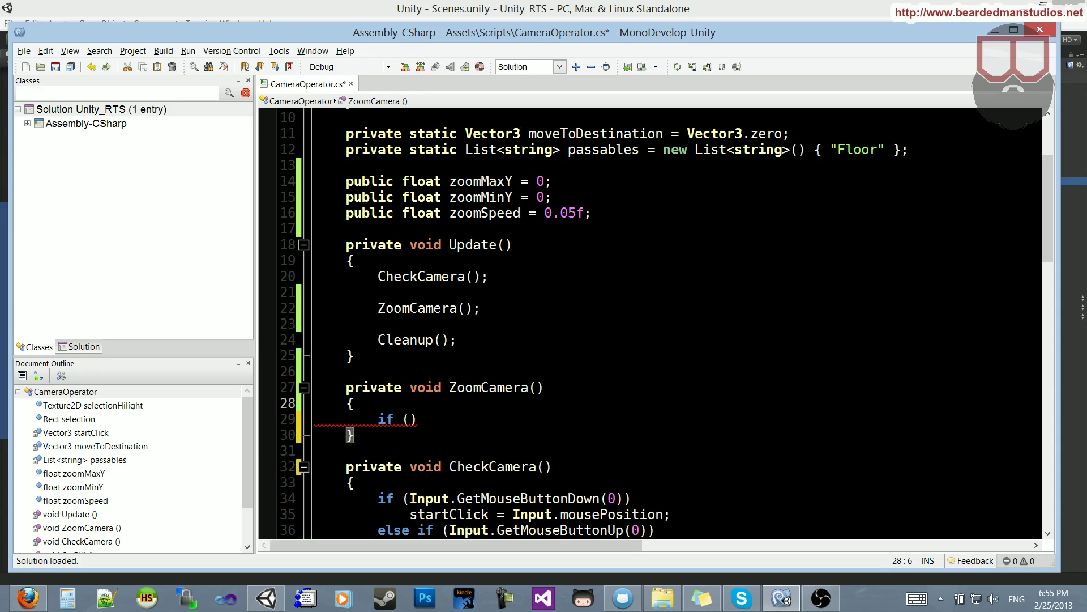
{"action": "key", "text": "Return"}
{"action": "key", "text": "Return"}
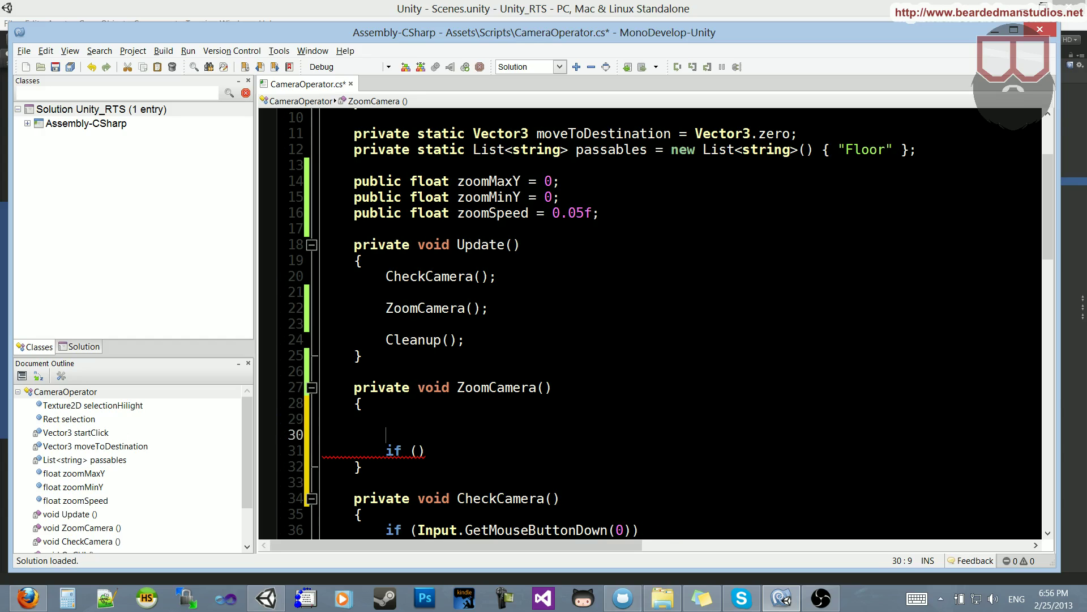
{"action": "key", "text": "Up"}
{"action": "key", "text": "ctrl+v"}
{"action": "key", "text": "Down"}
{"action": "key", "text": "Down"}
{"action": "key", "text": "shift+Up"}
{"action": "key", "text": "shift+Up"}
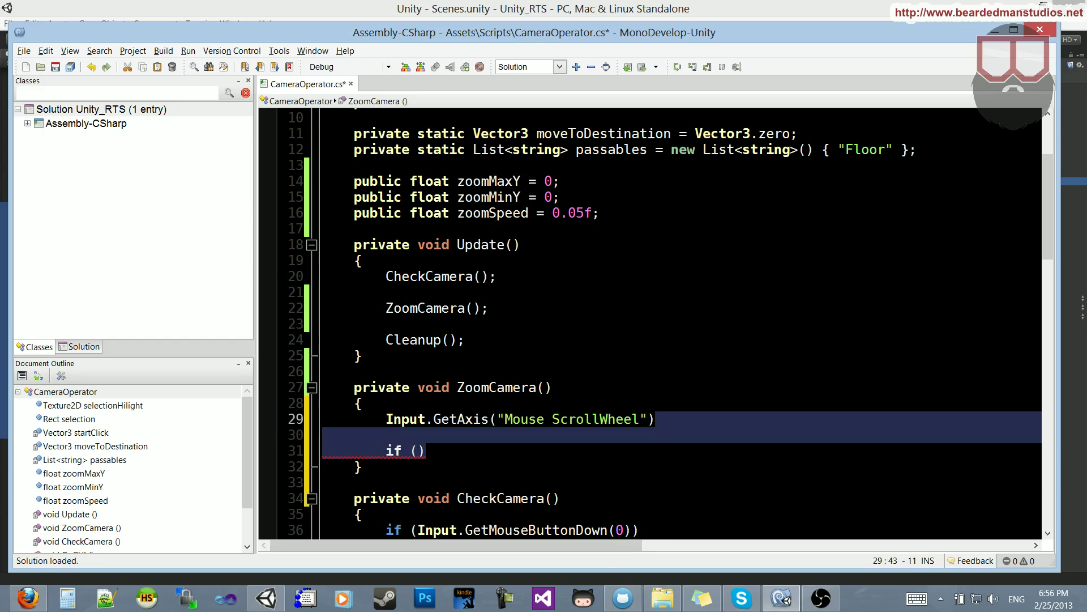
{"action": "key", "text": "Delete"}
{"action": "key", "text": "Home"}
{"action": "type", "text": "float "}
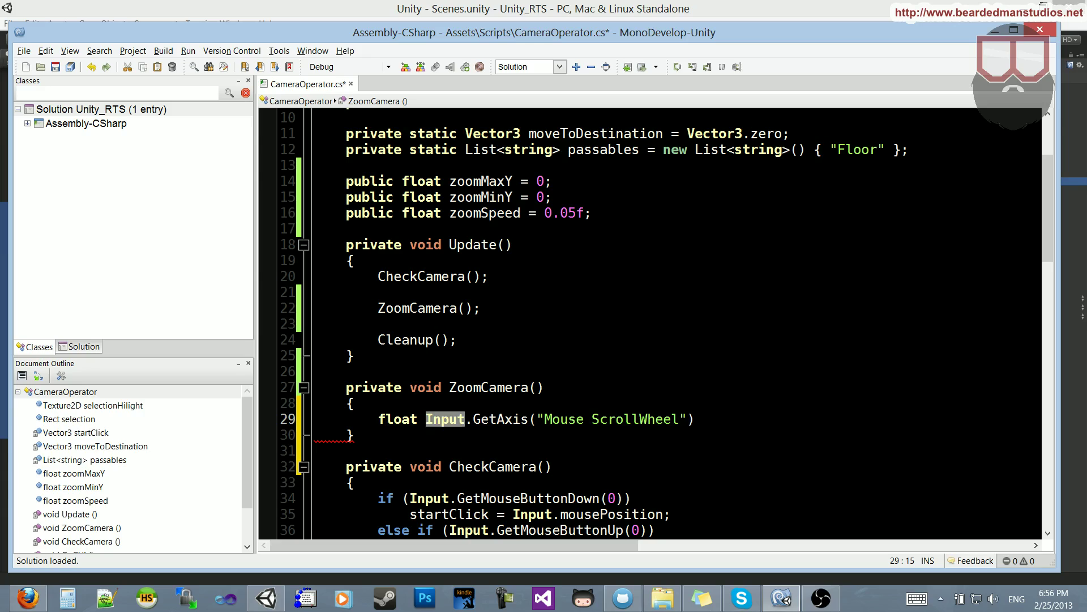
{"action": "type", "text": "moveY ="}
{"action": "key", "text": "End"}
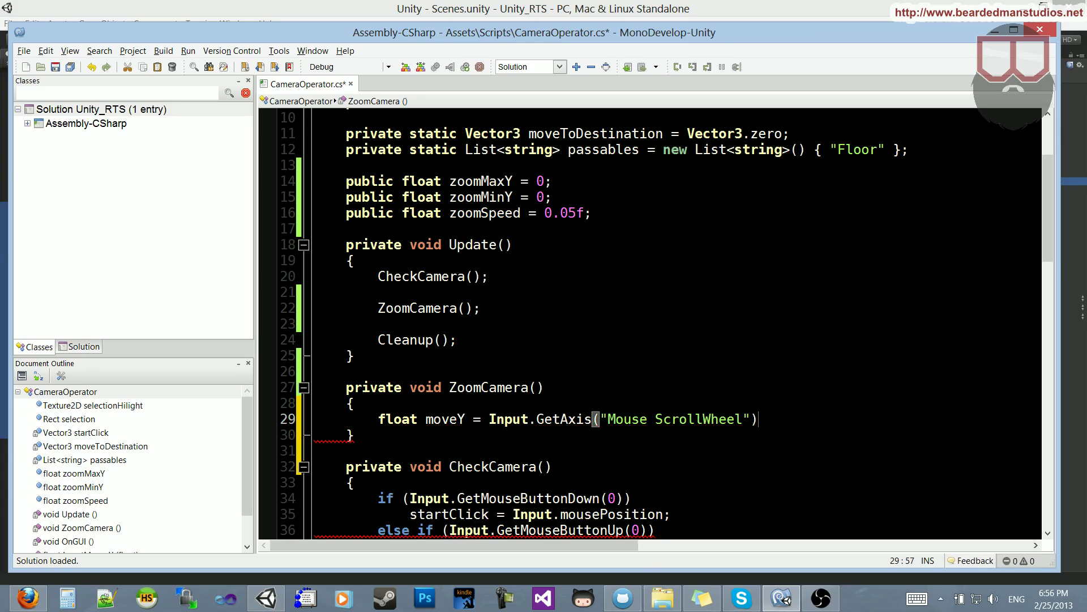
{"action": "type", "text": ";"}
{"action": "key", "text": "ctrl+s"}
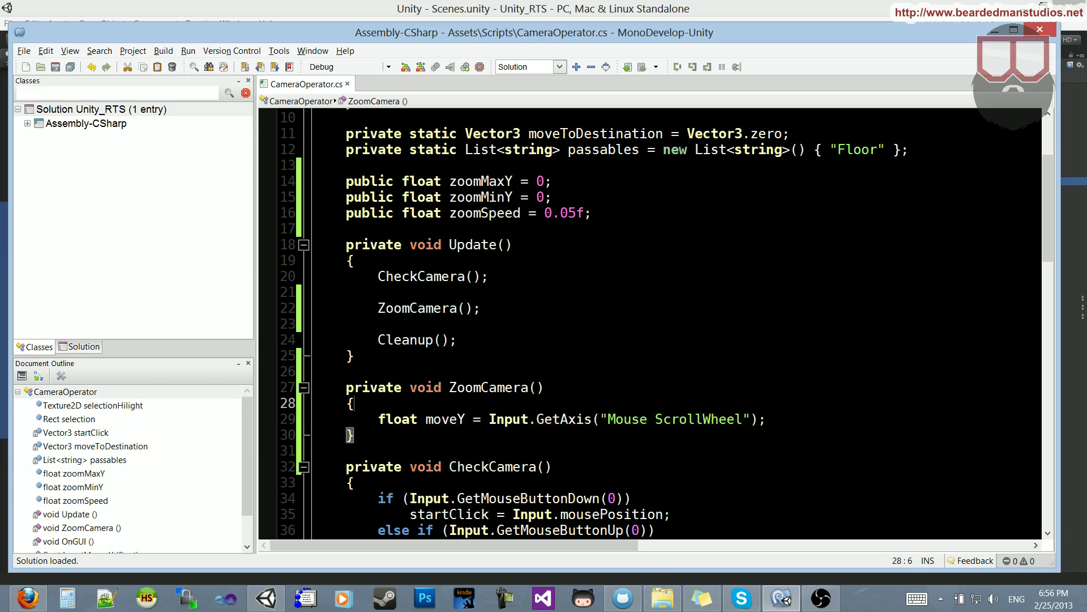
- Open a blank line below the moveY declaration
{"action": "left_click_drag", "start_coordinate": [466, 419], "coordinate": [758, 419]}
{"action": "left_click", "coordinate": [695, 419]}
{"action": "scroll", "coordinate": [697, 419], "scroll_direction": "down", "scroll_amount": 1}
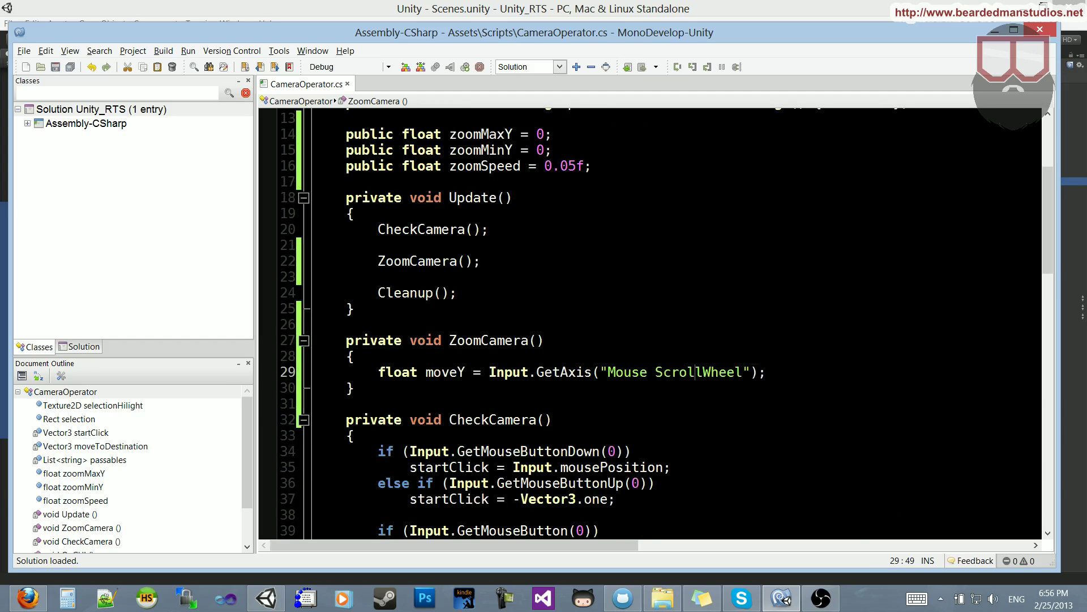
{"action": "left_click", "coordinate": [767, 372]}
{"action": "key", "text": "Return"}
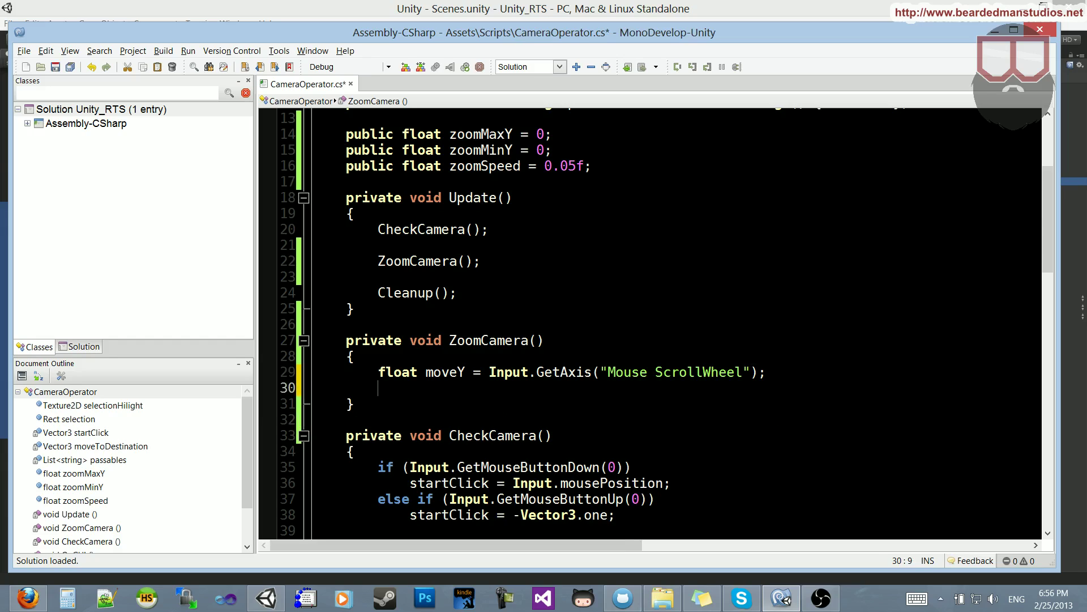
- Add new Vector3(0, moveY * zoomSpeed, 0) to transform.position and save
{"action": "key", "text": "Return"}
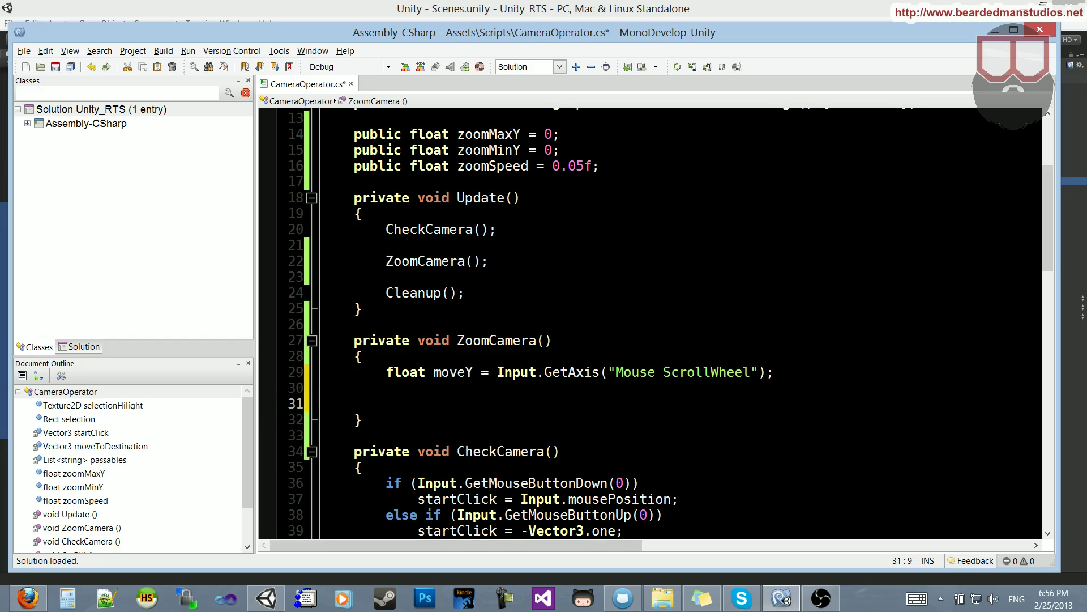
{"action": "scroll", "coordinate": [650, 324], "scroll_direction": "down", "scroll_amount": 1}
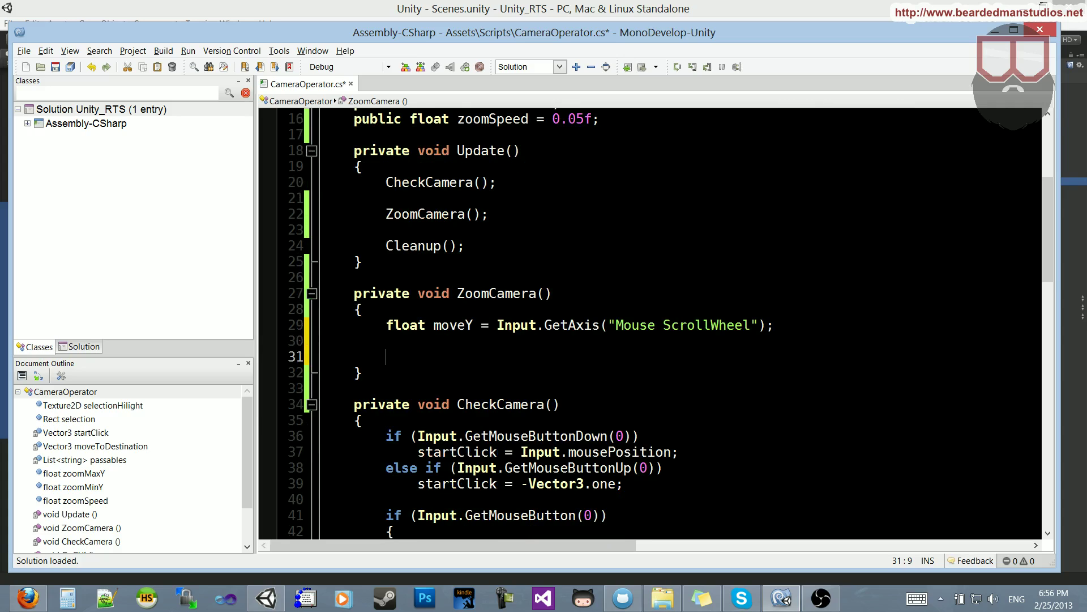
{"action": "type", "text": "transform"}
{"action": "type", "text": ".position +"}
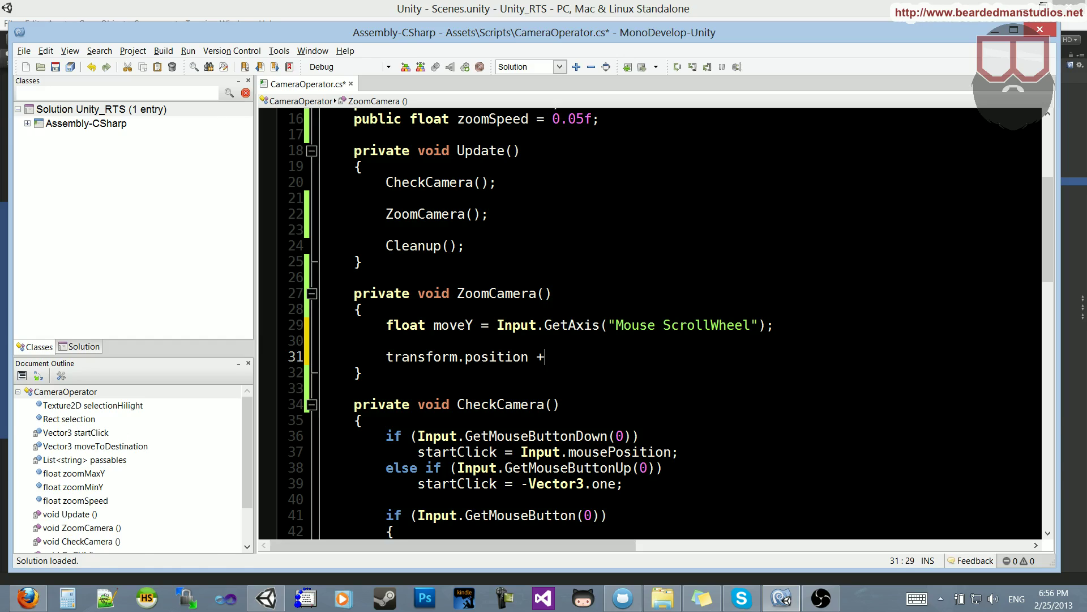
{"action": "type", "text": "+ = new Vector3(0, move"}
{"action": "key", "text": "Return"}
{"action": "type", "text": ", 0);"}
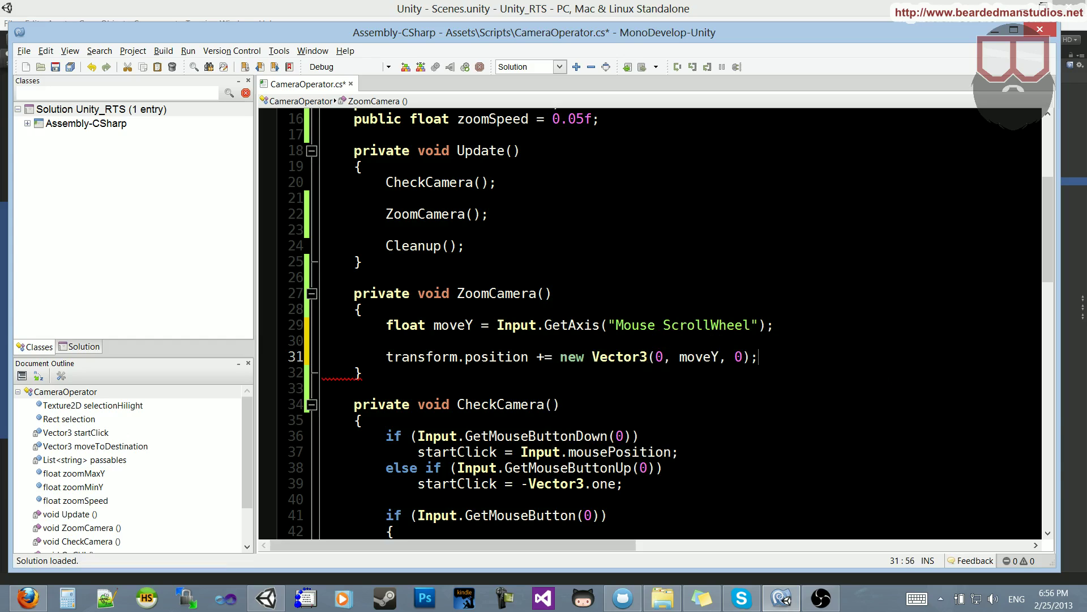
{"action": "scroll", "coordinate": [650, 323], "scroll_direction": "up", "scroll_amount": 5}
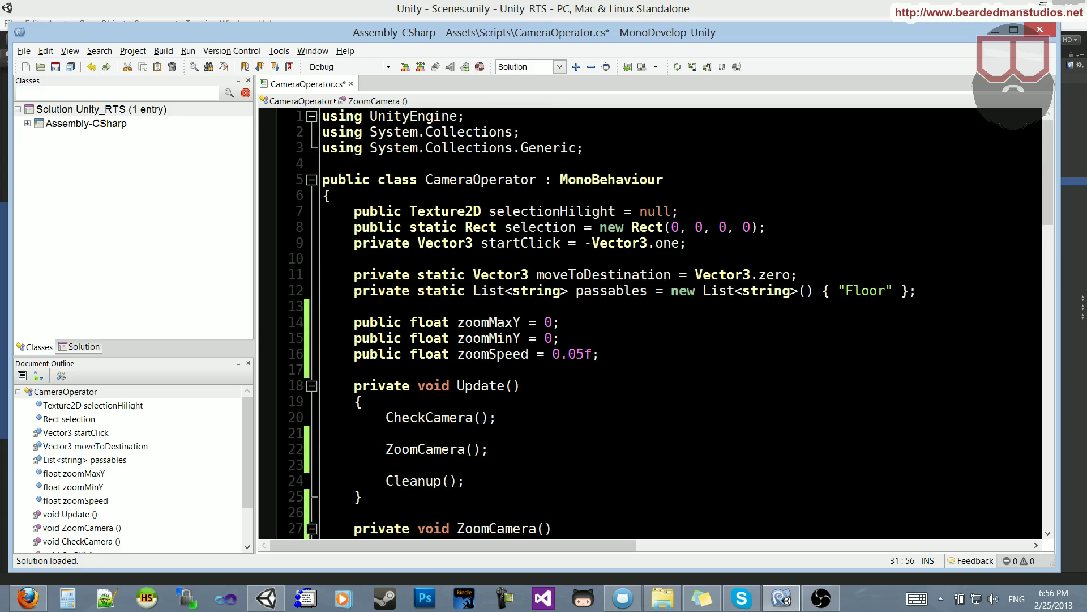
{"action": "double_click", "coordinate": [493, 354]}
{"action": "scroll", "coordinate": [493, 354], "scroll_direction": "down", "scroll_amount": 4}
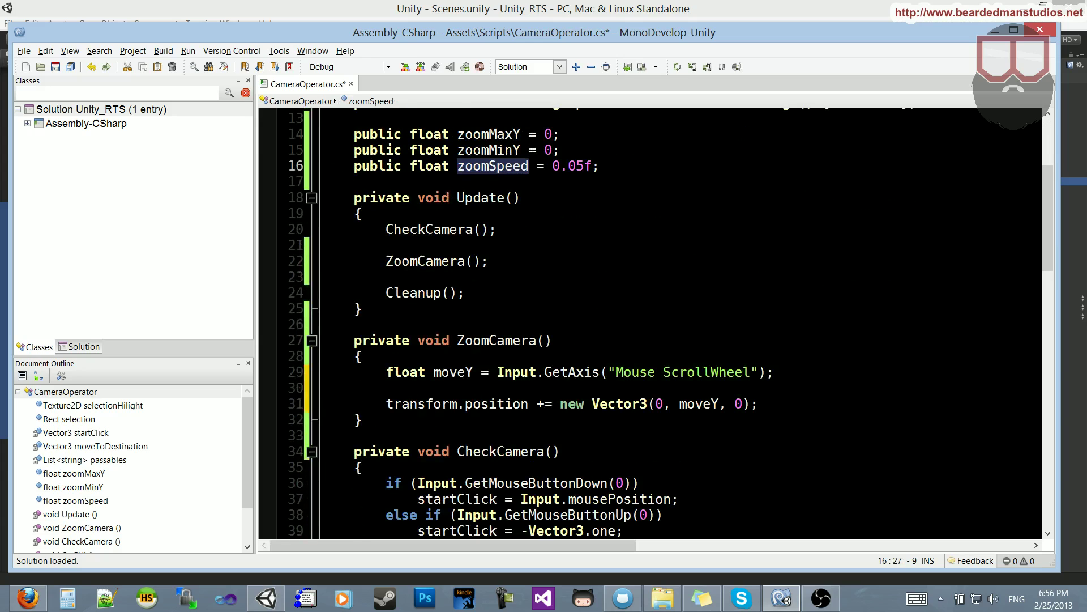
{"action": "left_click", "coordinate": [719, 403]}
{"action": "type", "text": "*"}
{"action": "key", "text": "ctrl+v"}
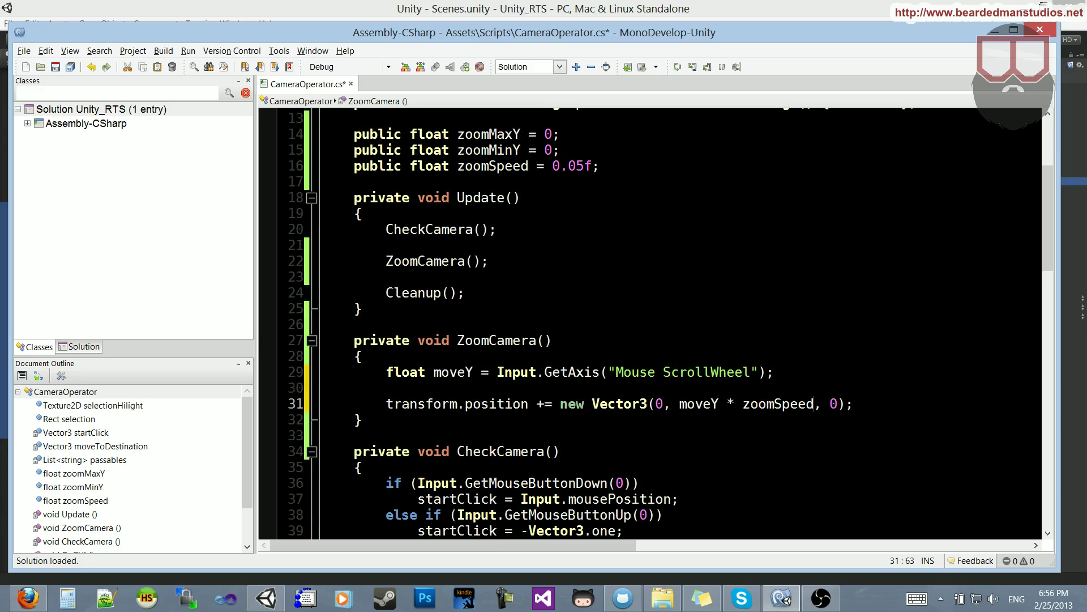
{"action": "key", "text": "ctrl+s"}
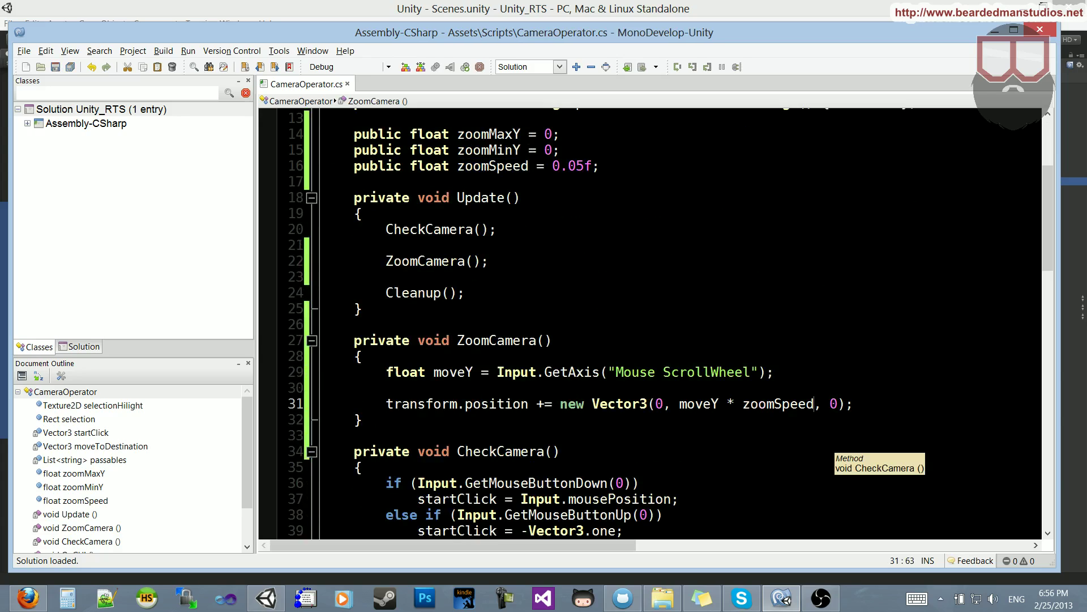
- Insert blank lines below the position update line
{"action": "key", "text": "Up"}
{"action": "key", "text": "Up"}
{"action": "key", "text": "Down"}
{"action": "key", "text": "Down"}
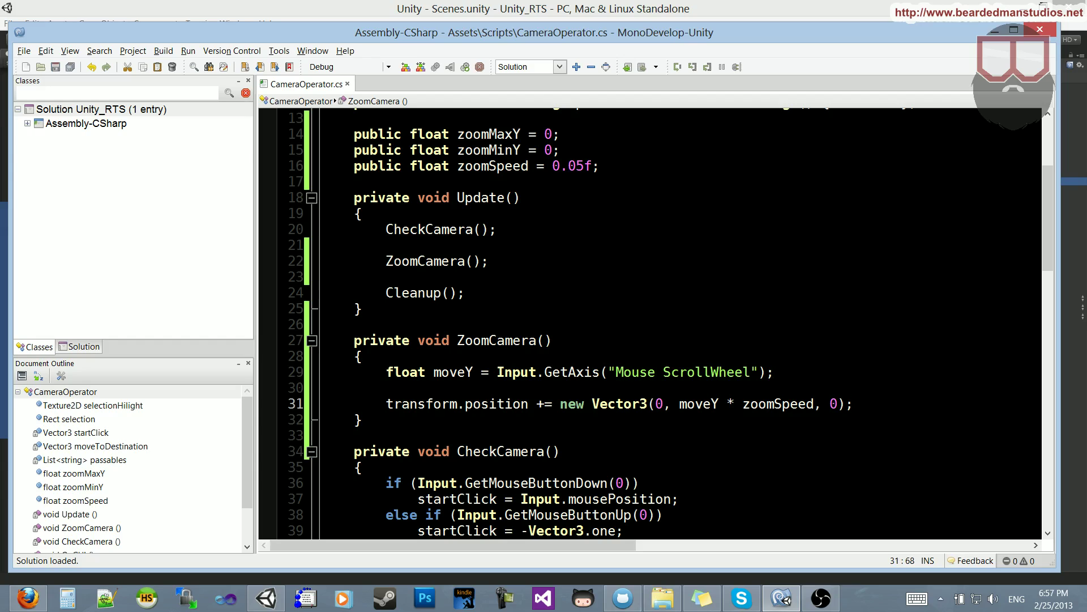
{"action": "key", "text": "shift+Home"}
{"action": "key", "text": "Down"}
{"action": "key", "text": "End"}
{"action": "key", "text": "Up"}
{"action": "scroll", "coordinate": [670, 326], "scroll_direction": "down", "scroll_amount": 1}
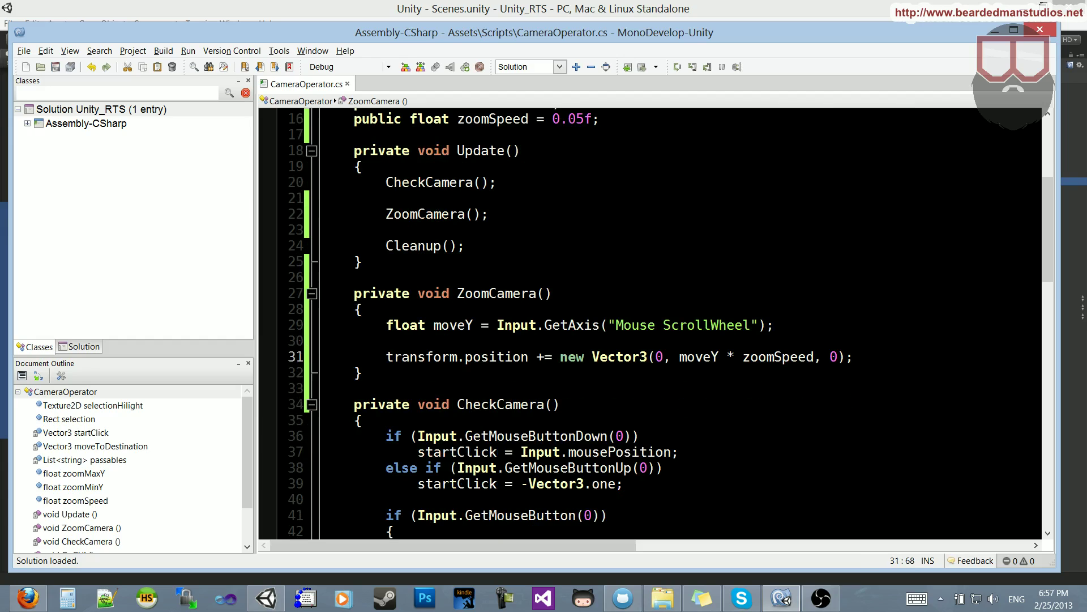
{"action": "key", "text": "Return"}
{"action": "key", "text": "Return"}
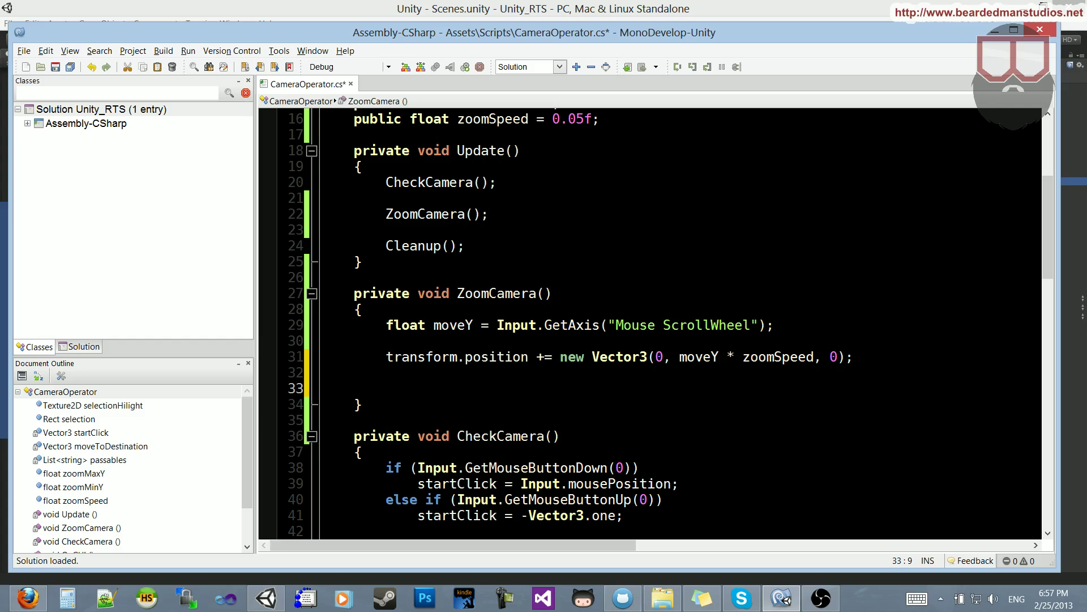
{"action": "type", "text": "transform"}
- Add if (transform.position.y > zoomMaxY), resetting position with y set to zoomMaxY
{"action": "key", "text": "BackSpace"}
{"action": "key", "text": "BackSpace"}
{"action": "key", "text": "BackSpace"}
{"action": "type", "text": "if (transform.position"}
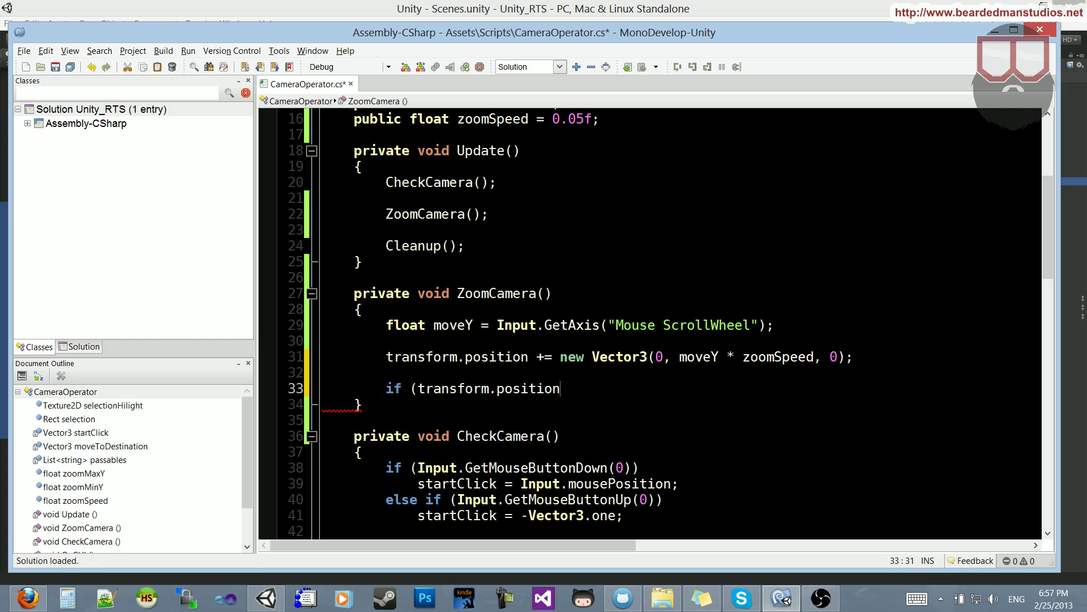
{"action": "type", "text": ".y > "}
{"action": "type", "text": "zoomMaxY)"}
{"action": "key", "text": "Return"}
{"action": "type", "text": "transform.position = new Vector3"}
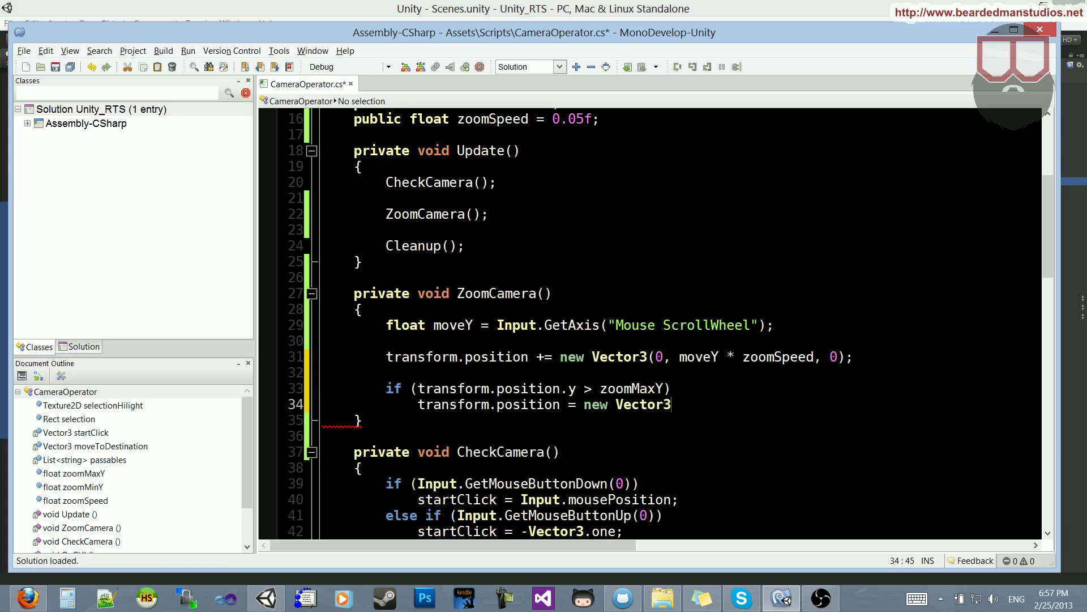
{"action": "type", "text": "(transform."}
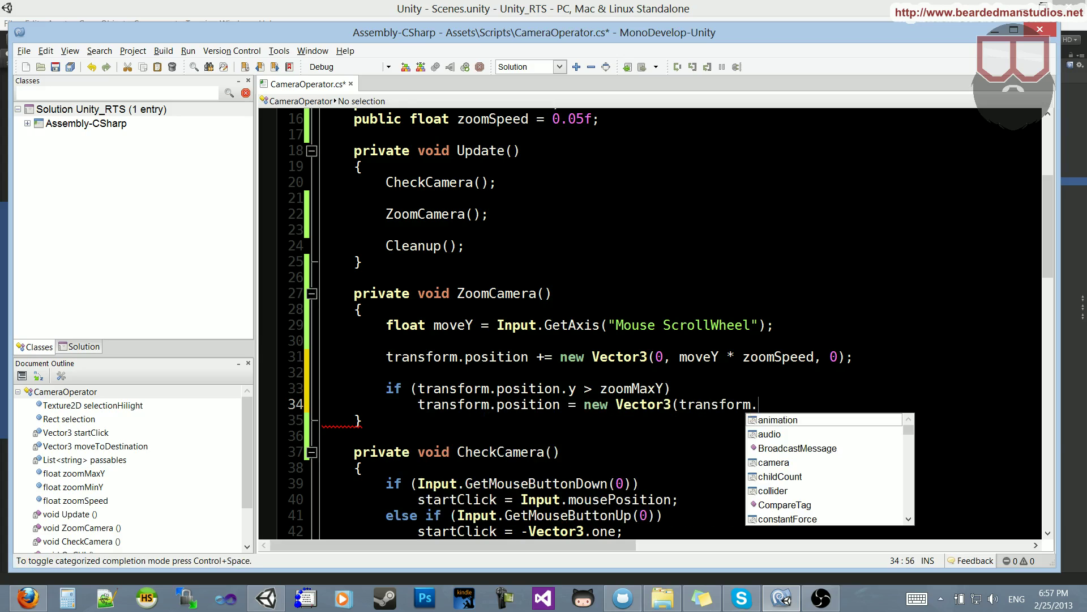
{"action": "type", "text": "position."}
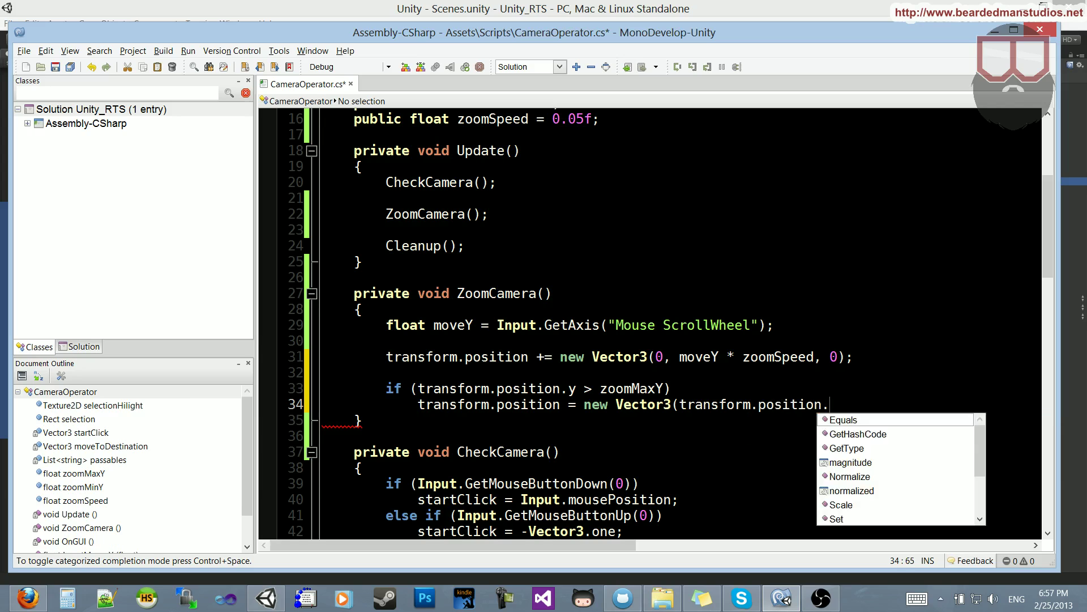
{"action": "type", "text": "x, transform.position."}
{"action": "key", "text": "BackSpace"}
{"action": "key", "text": "BackSpace"}
{"action": "key", "text": "BackSpace"}
{"action": "key", "text": "BackSpace"}
{"action": "key", "text": "BackSpace"}
{"action": "key", "text": "BackSpace"}
{"action": "key", "text": "BackSpace"}
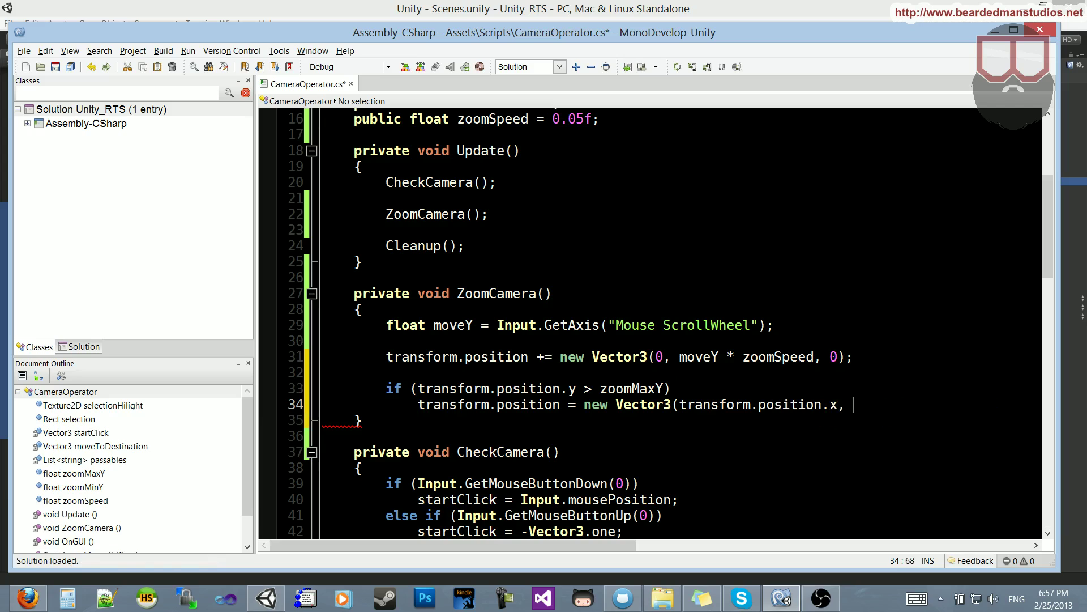
{"action": "type", "text": "zoom"}
{"action": "key", "text": "Down"}
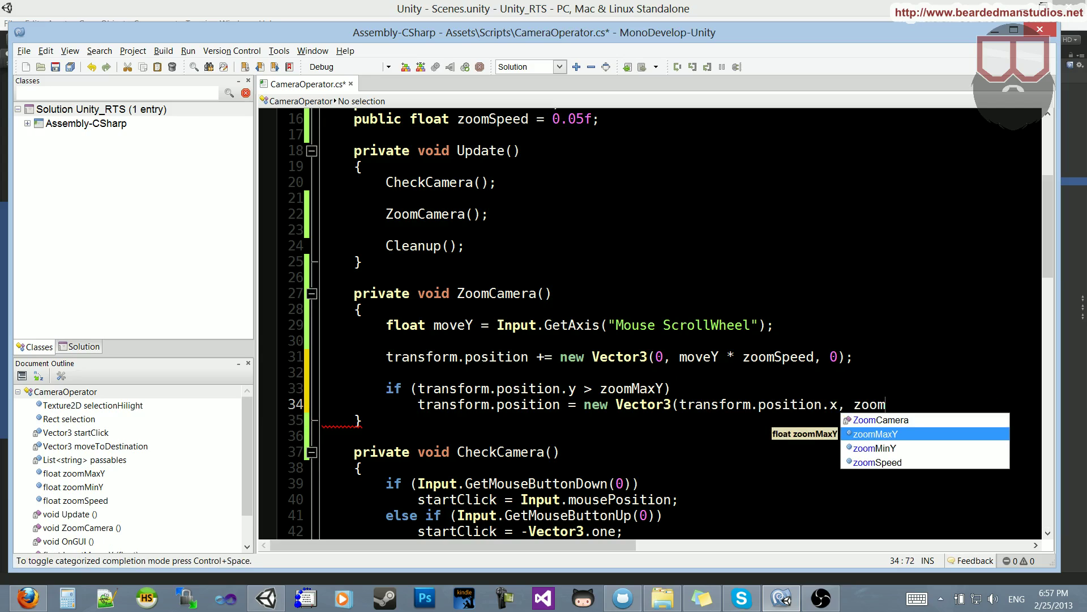
{"action": "key", "text": "Return"}
{"action": "type", "text": ", transform."}
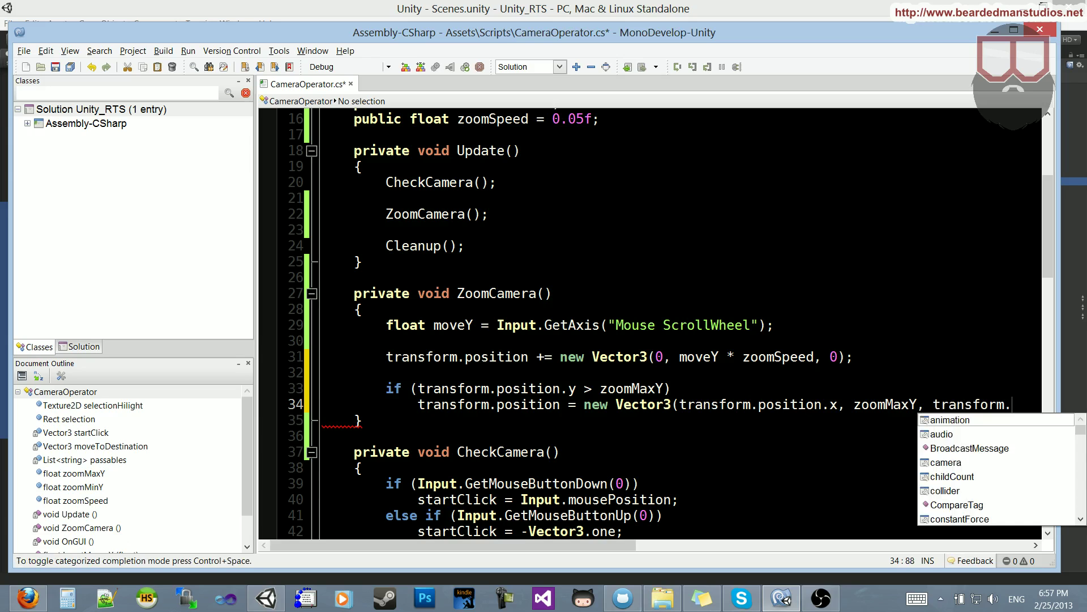
{"action": "type", "text": "position.z);"}
{"action": "key", "text": "Return"}
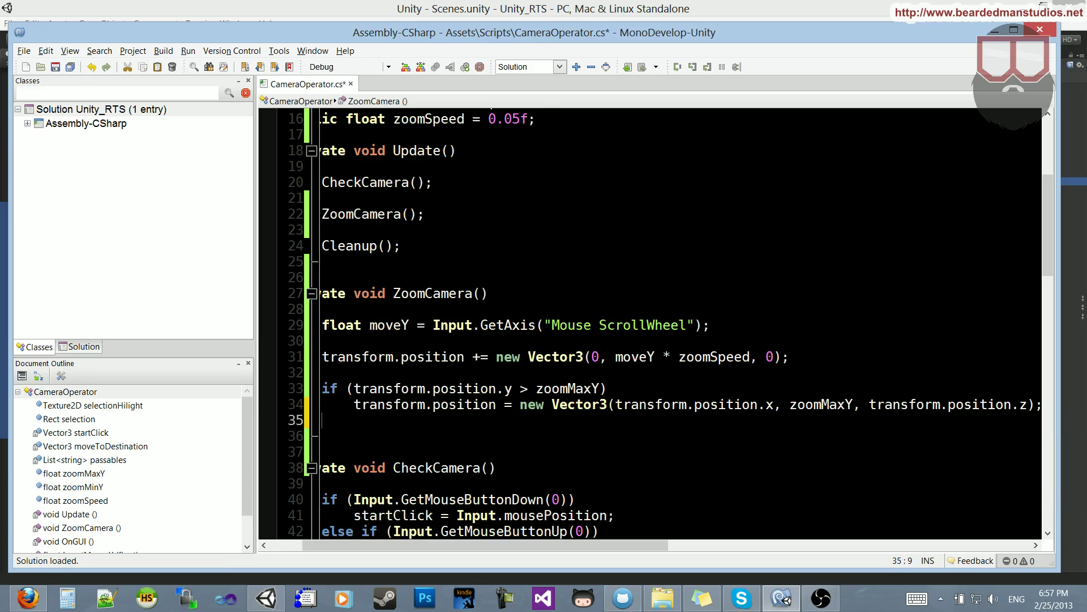
{"action": "left_click_drag", "start_coordinate": [475, 544], "coordinate": [443, 545]}
{"action": "mouse_move", "coordinate": [577, 389]}
{"action": "left_mouse_down"}
{"action": "mouse_move", "coordinate": [498, 389]}
{"action": "mouse_move", "coordinate": [816, 405]}
{"action": "left_mouse_up"}
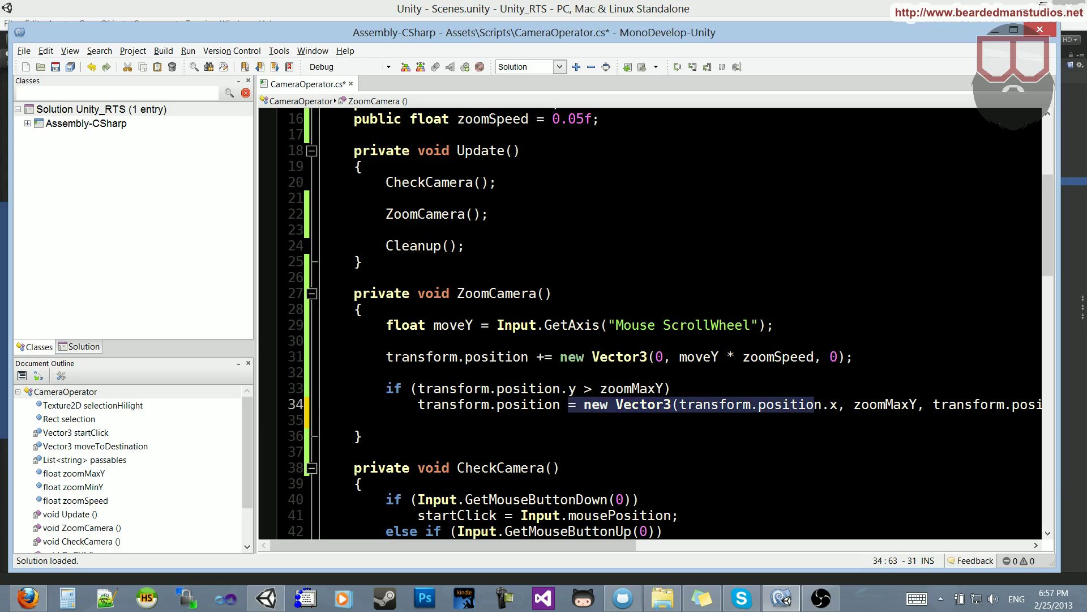
{"action": "left_click", "coordinate": [673, 388]}
{"action": "mouse_move", "coordinate": [672, 357]}
{"action": "left_mouse_down"}
{"action": "mouse_move", "coordinate": [840, 357]}
{"action": "mouse_move", "coordinate": [815, 357]}
{"action": "left_mouse_up"}
{"action": "left_click", "coordinate": [387, 420]}
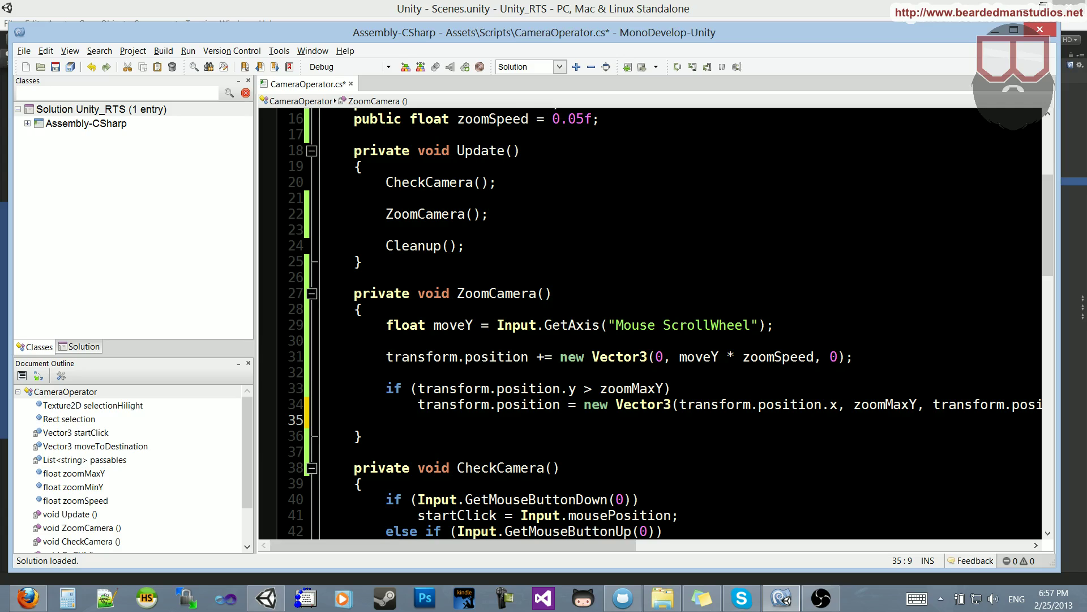
{"action": "scroll", "coordinate": [650, 323], "scroll_direction": "down", "scroll_amount": 1}
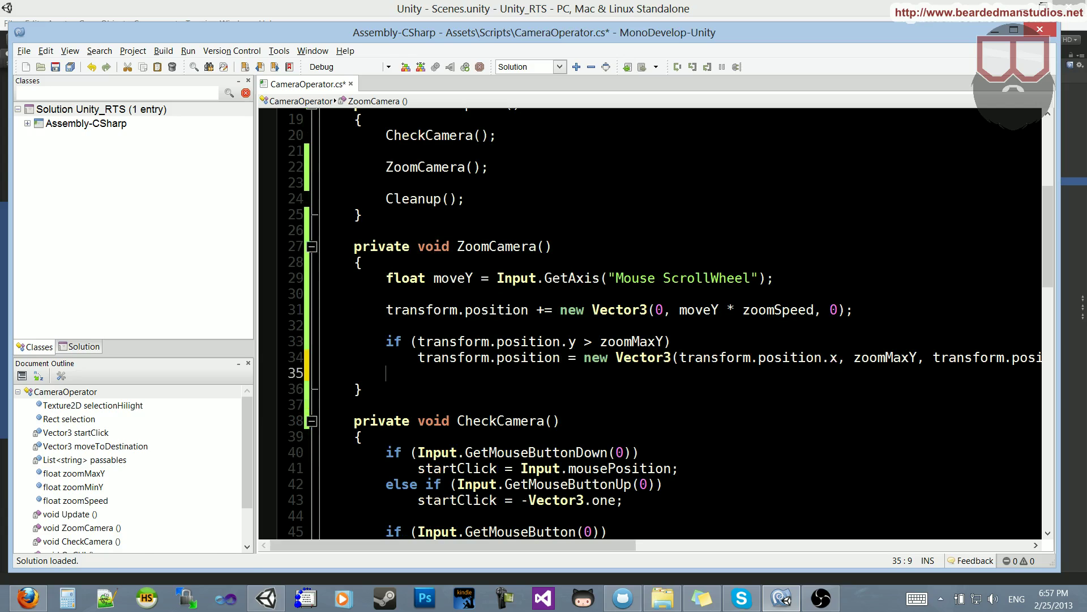
{"action": "type", "text": "if (tr"}
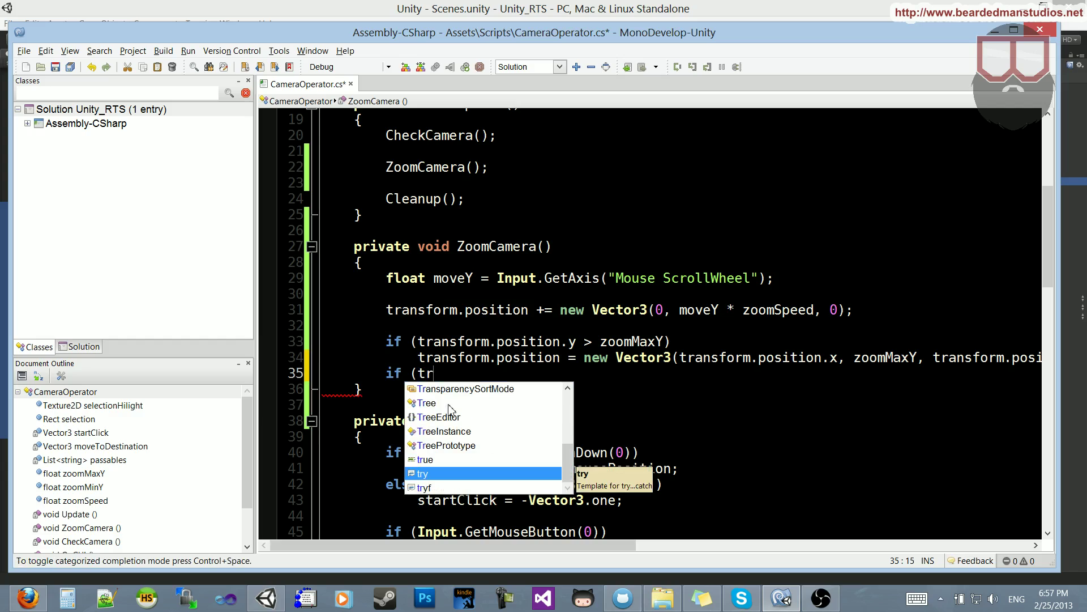
{"action": "type", "text": "ansform.position.y < "}
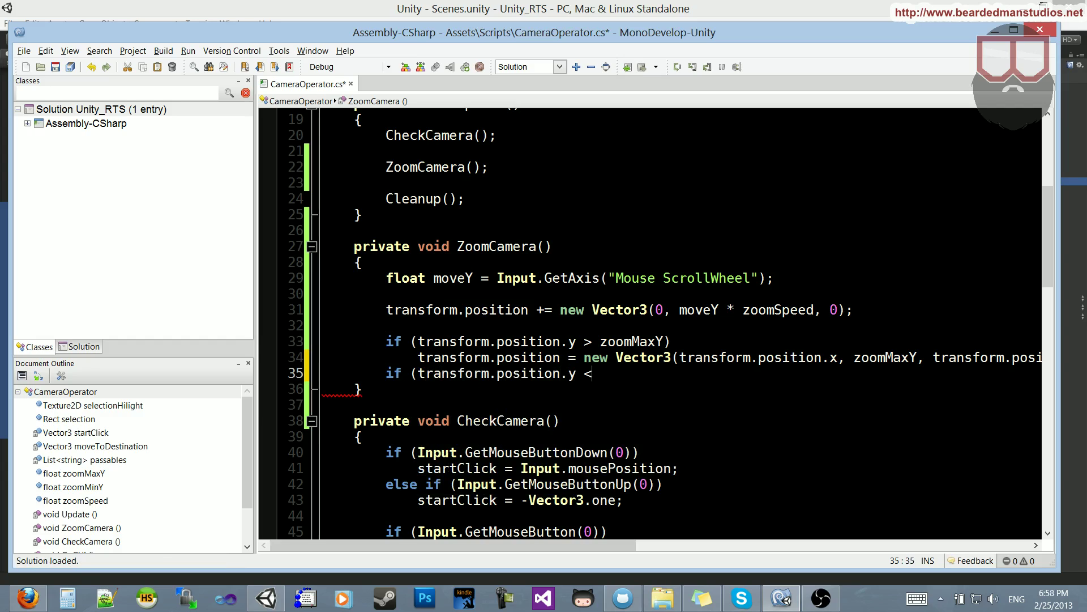
{"action": "type", "text": "zoomMinY)"}
- Add if (transform.position.y < zoomMinY) with the copied clamp line using zoomMinY, then save
{"action": "key", "text": "Return"}
{"action": "left_click_drag", "start_coordinate": [418, 357], "coordinate": [1074, 364]}
{"action": "key", "text": "ctrl+c"}
{"action": "key", "text": "Down"}
{"action": "key", "text": "Down"}
{"action": "key", "text": "ctrl+v"}
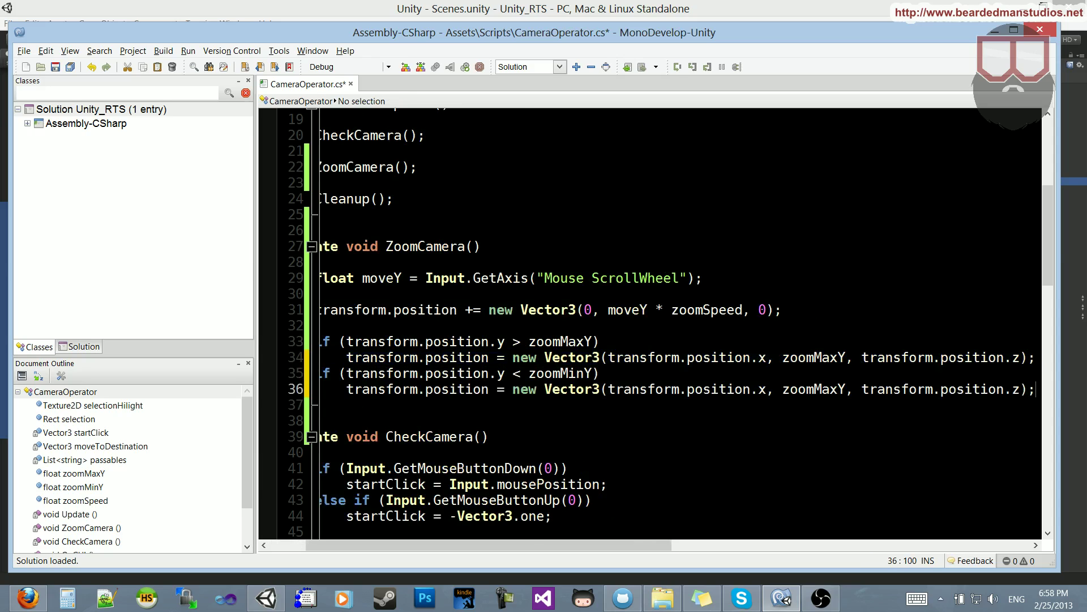
{"action": "double_click", "coordinate": [814, 389]}
{"action": "type", "text": "zoom"}
{"action": "key", "text": "Down"}
{"action": "key", "text": "Return"}
{"action": "key", "text": "ctrl+s"}
{"action": "scroll", "coordinate": [654, 323], "scroll_direction": "left", "scroll_amount": 2}
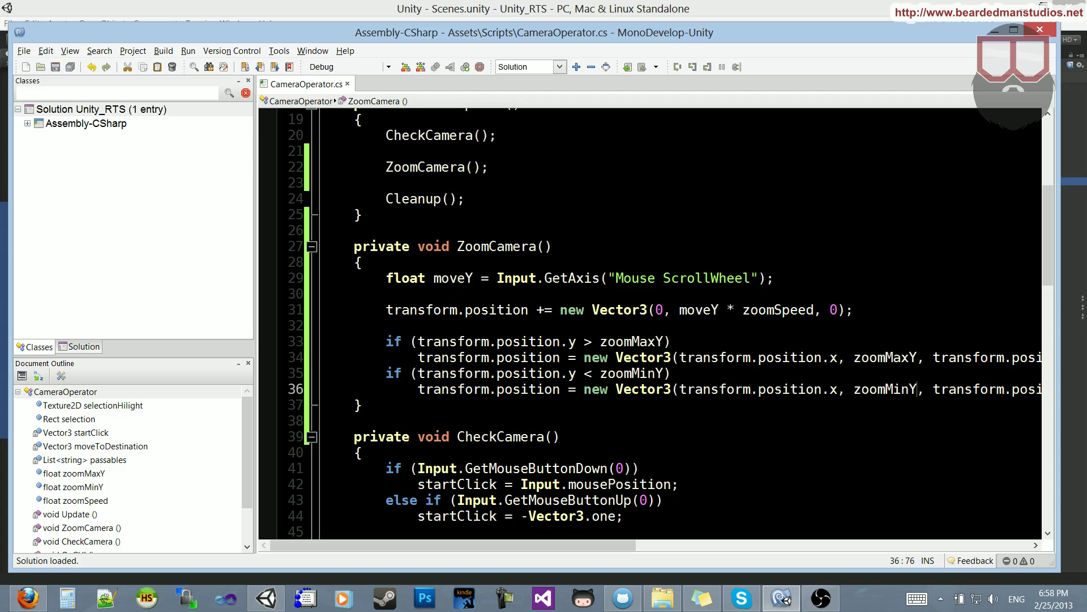
- Select Main Camera, widen the Scene view, and drag the camera up to about Y 31
{"action": "key", "text": "alt+Tab"}
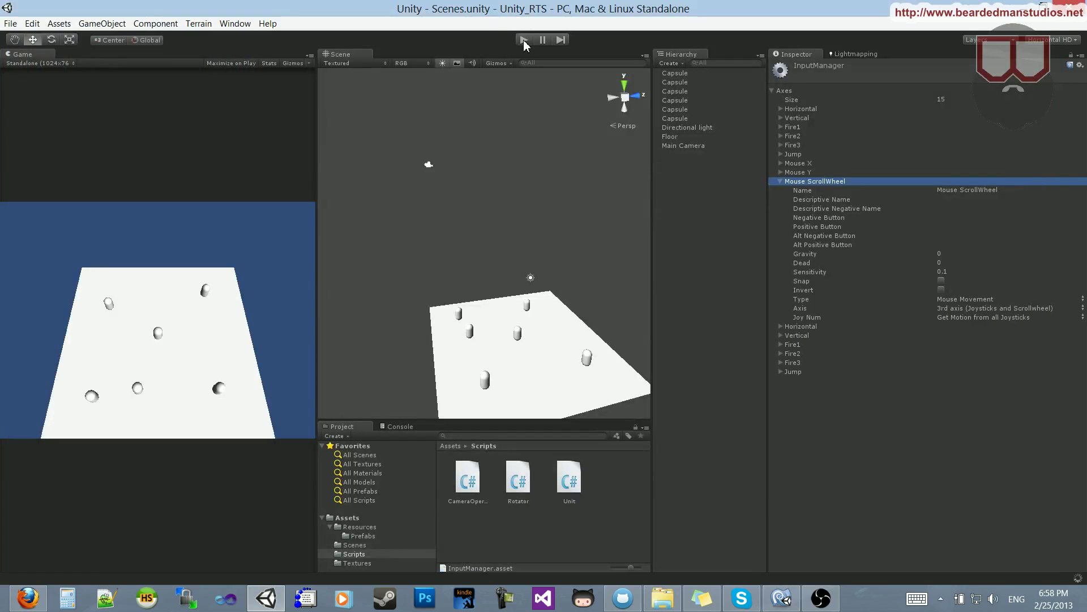
{"action": "left_click", "coordinate": [675, 146]}
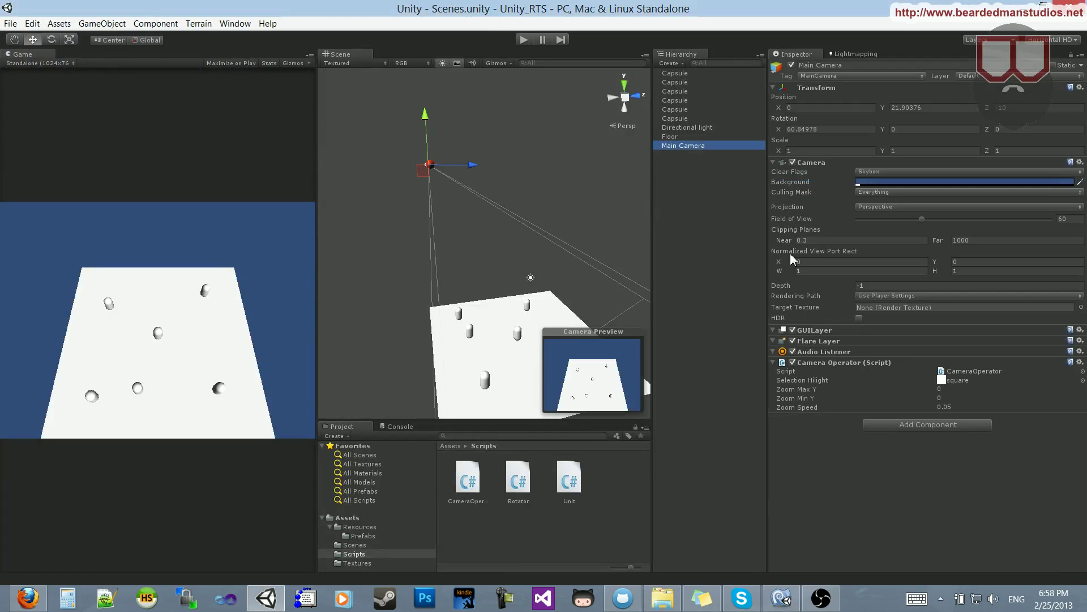
{"action": "left_click", "coordinate": [651, 297]}
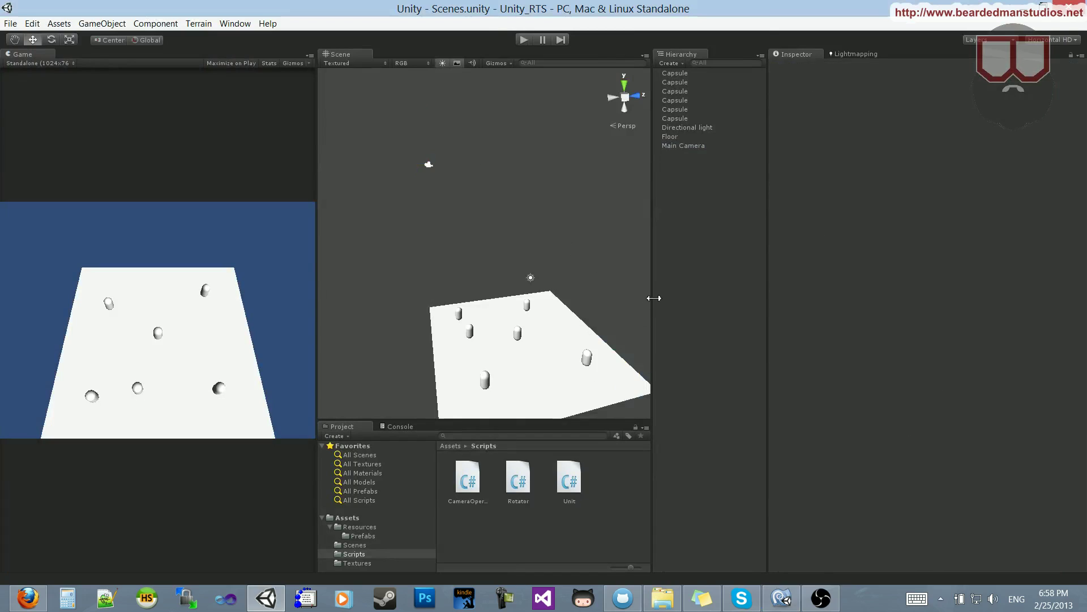
{"action": "left_click_drag", "start_coordinate": [651, 296], "coordinate": [823, 213]}
{"action": "left_click", "coordinate": [855, 146]}
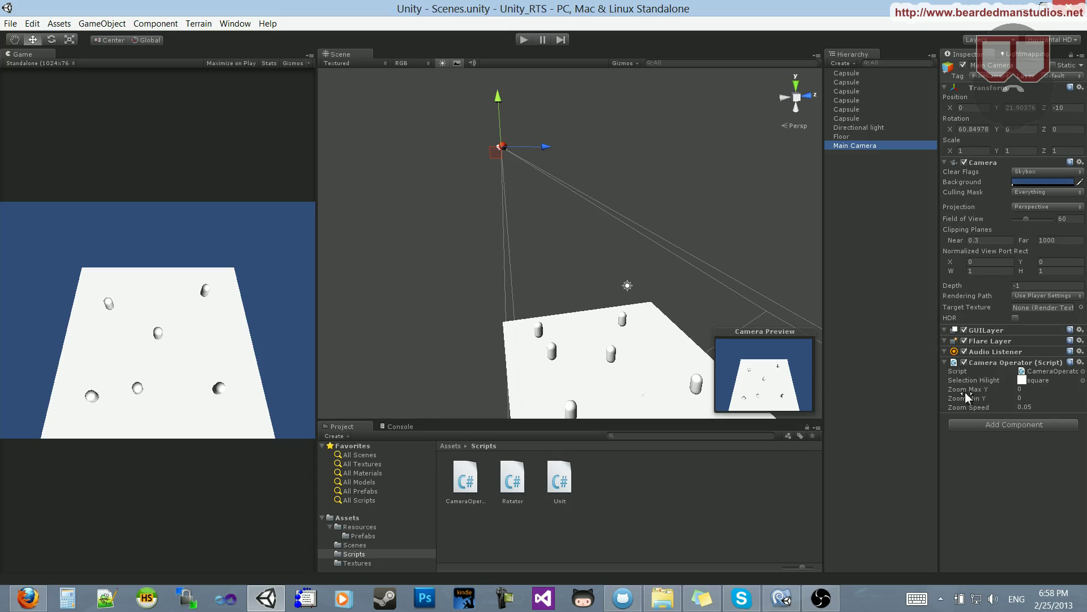
{"action": "key", "text": "alt"}
{"action": "mouse_move", "coordinate": [639, 183]}
{"action": "left_mouse_down", "text": "alt"}
{"action": "mouse_move", "coordinate": [518, 286]}
{"action": "mouse_move", "coordinate": [532, 253]}
{"action": "left_mouse_up", "text": "alt"}
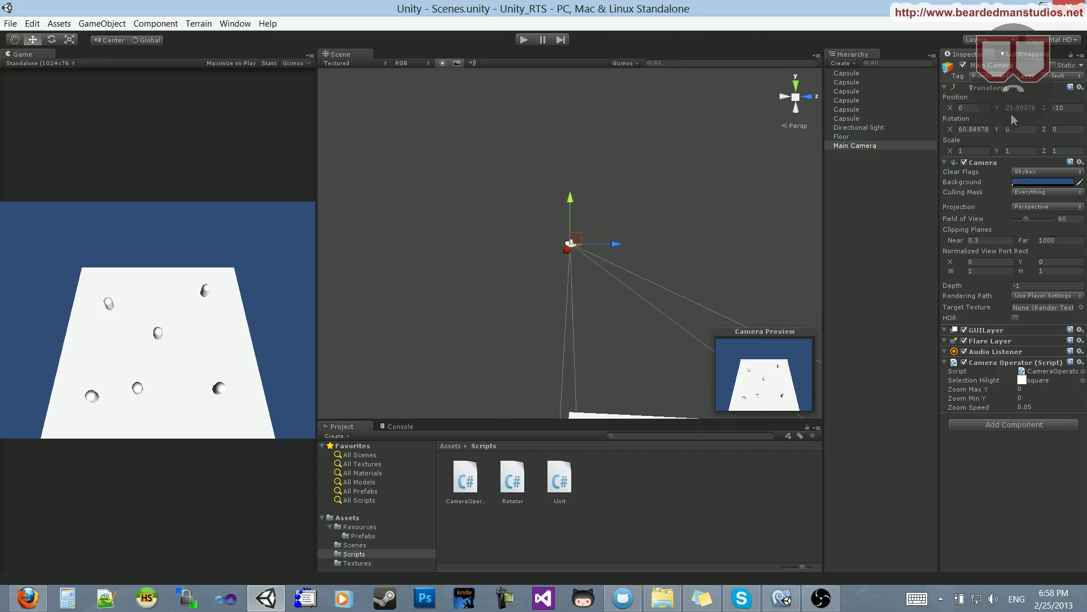
{"action": "left_click_drag", "start_coordinate": [569, 201], "coordinate": [564, 81]}
- Set Zoom Max Y to 30, Zoom Min Y to 9, and the camera's Y position to 20
{"action": "left_click", "coordinate": [1020, 114]}
{"action": "type", "text": "30"}
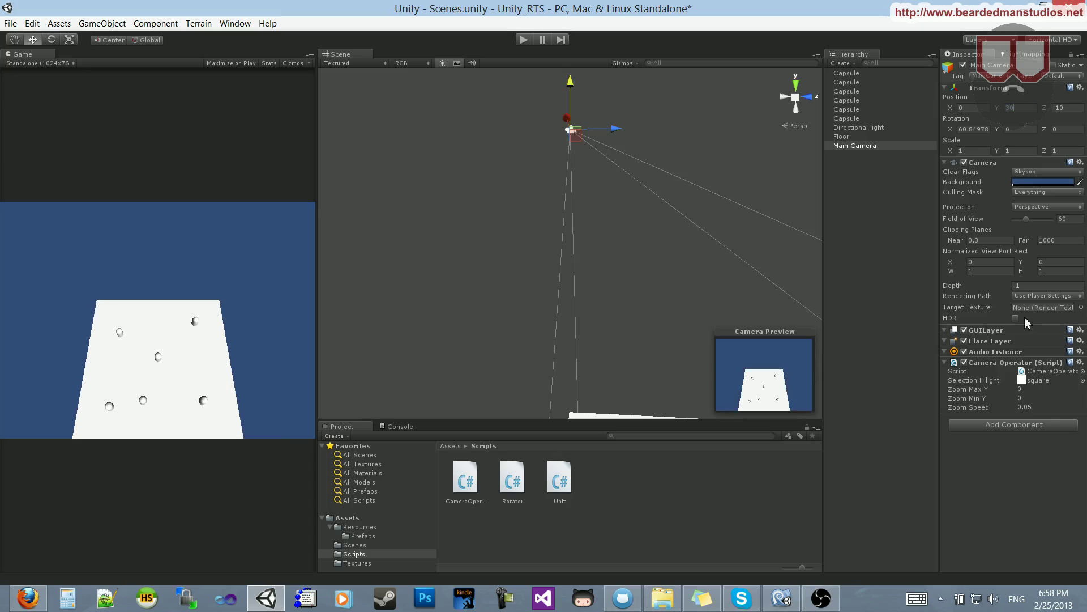
{"action": "left_click", "coordinate": [1022, 389]}
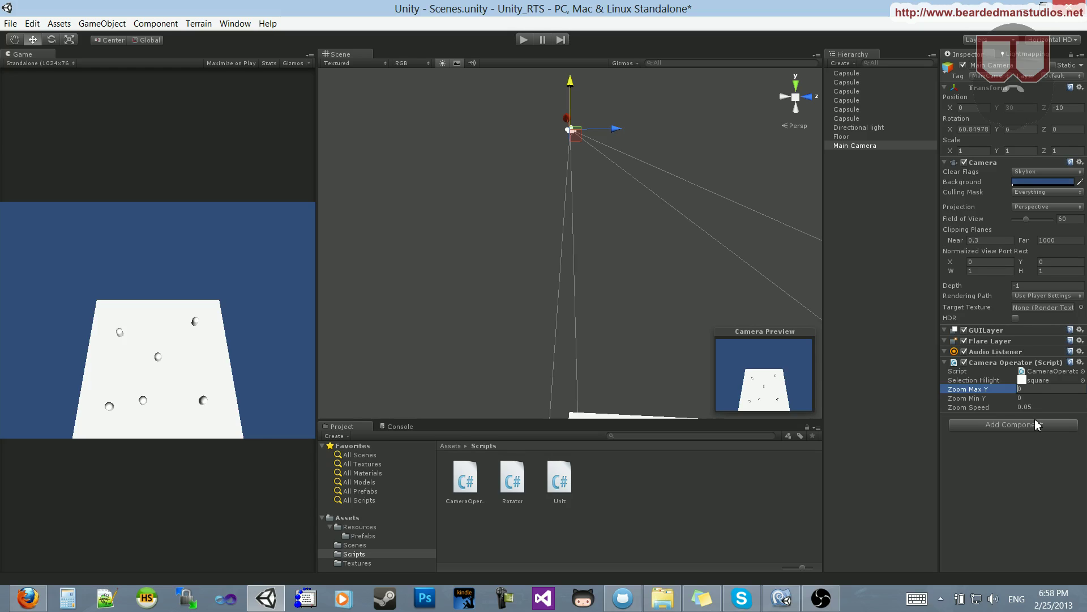
{"action": "type", "text": "30"}
{"action": "key", "text": "Return"}
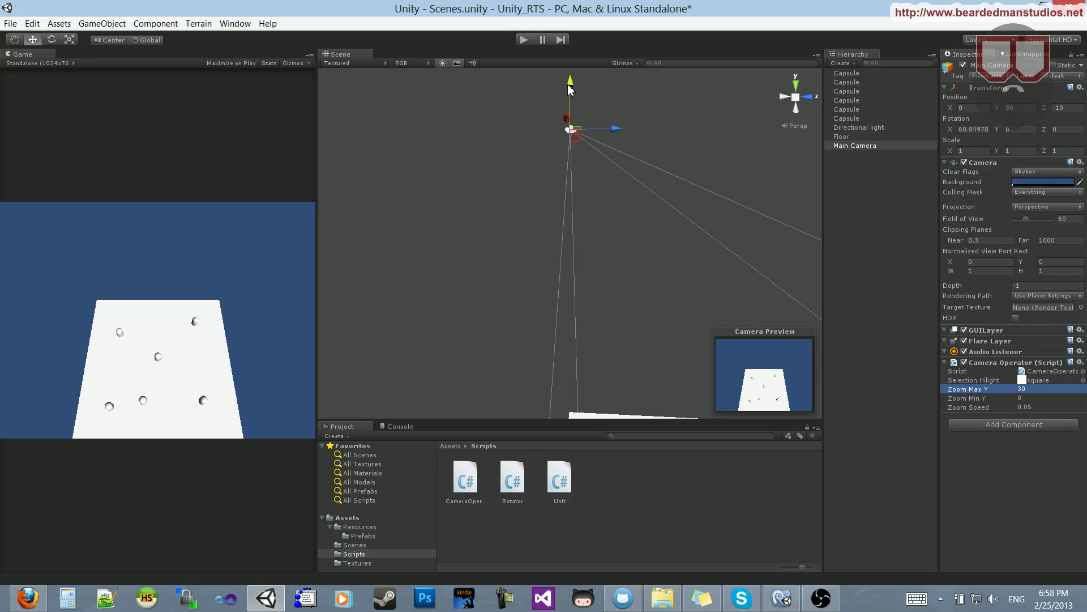
{"action": "mouse_move", "coordinate": [570, 88]}
{"action": "left_mouse_down"}
{"action": "mouse_move", "coordinate": [557, 406]}
{"action": "mouse_move", "coordinate": [557, 394]}
{"action": "left_mouse_up"}
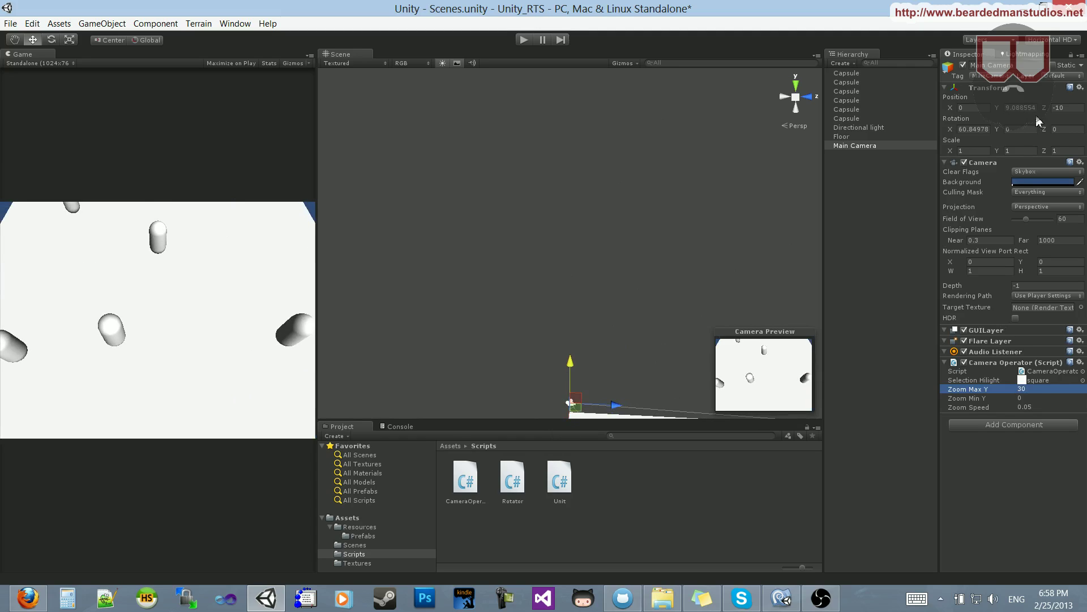
{"action": "left_click", "coordinate": [1020, 109]}
{"action": "type", "text": "0"}
{"action": "key", "text": "Return"}
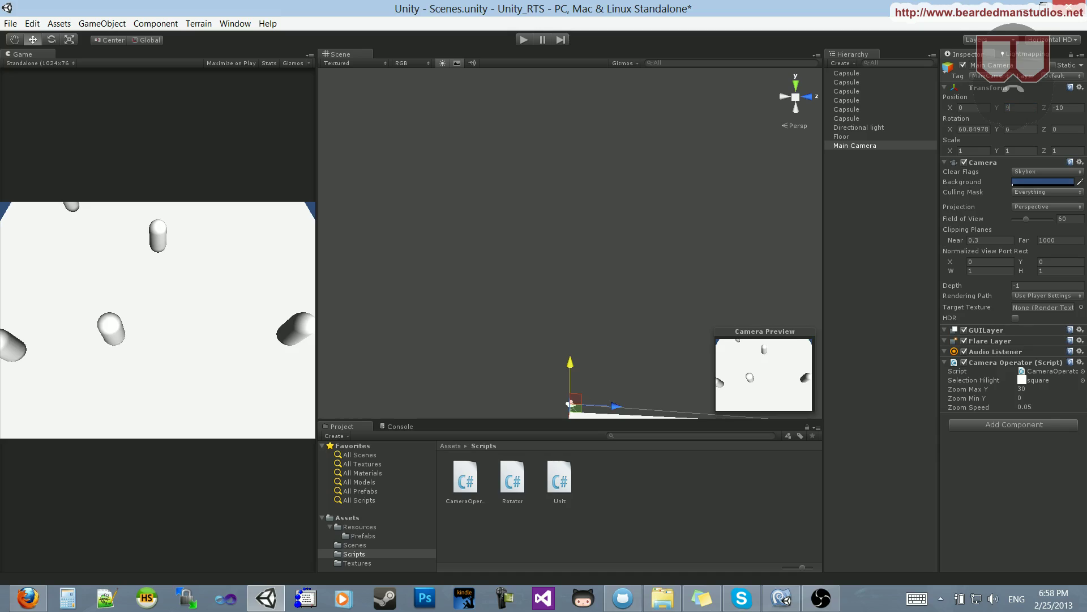
{"action": "left_click", "coordinate": [1031, 398]}
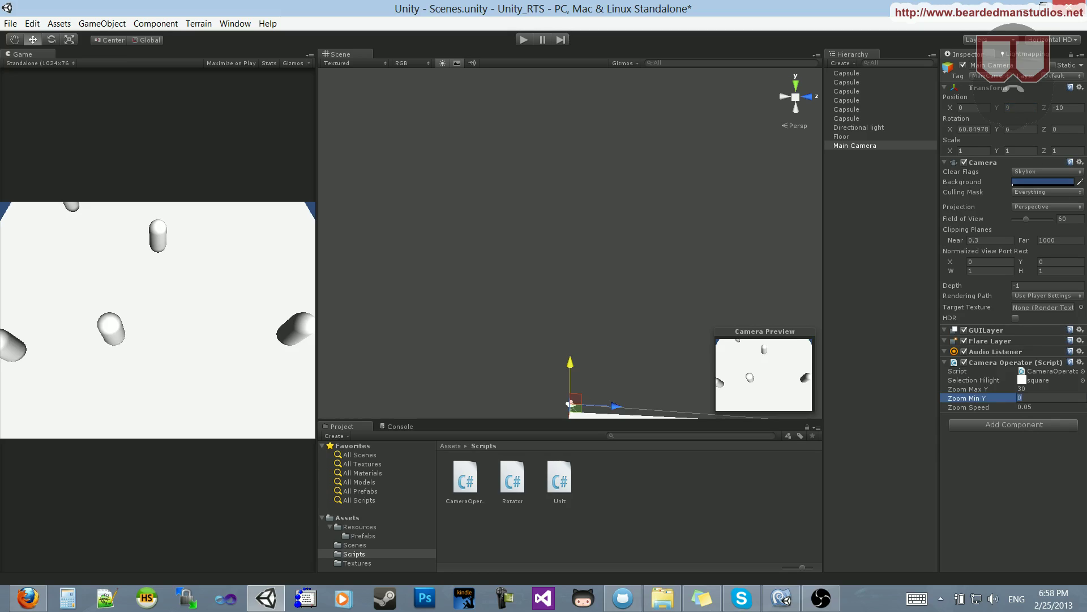
{"action": "key", "text": "Return"}
{"action": "type", "text": "20"}
{"action": "key", "text": "Return"}
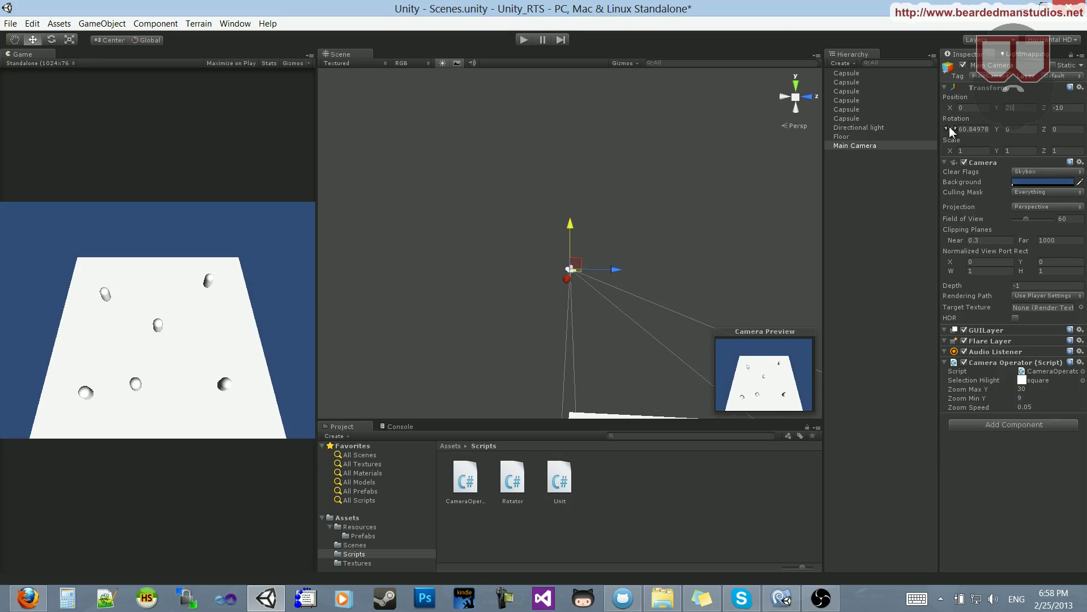
{"action": "middle_click_drag", "start_coordinate": [710, 232], "coordinate": [728, 204]}
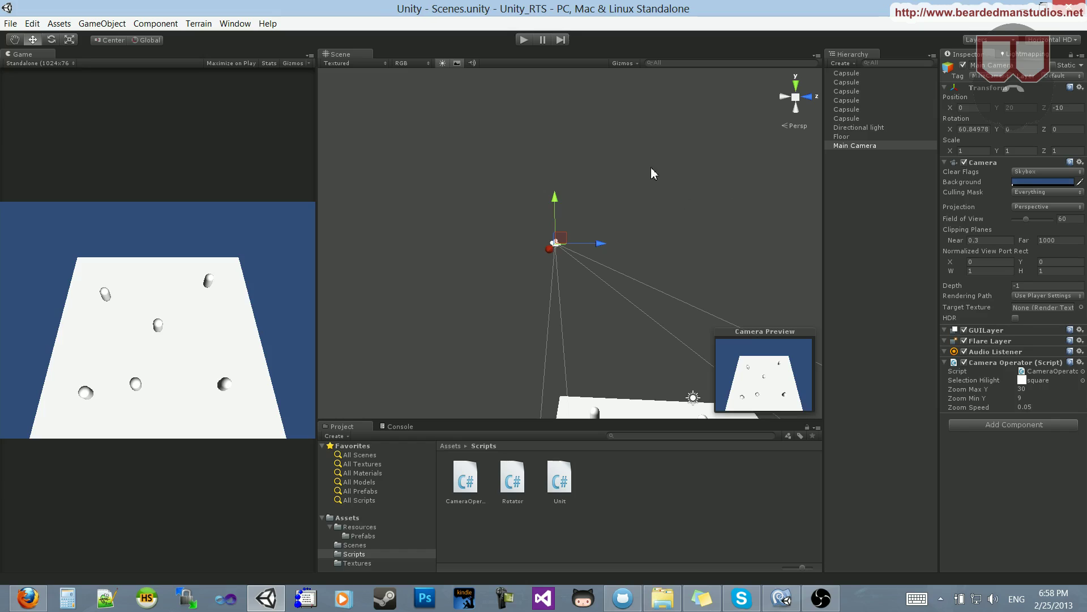
- Play the game and test scroll zoom, raising Zoom Speed to 0.5, 2, then 5
{"action": "left_click", "coordinate": [525, 39]}
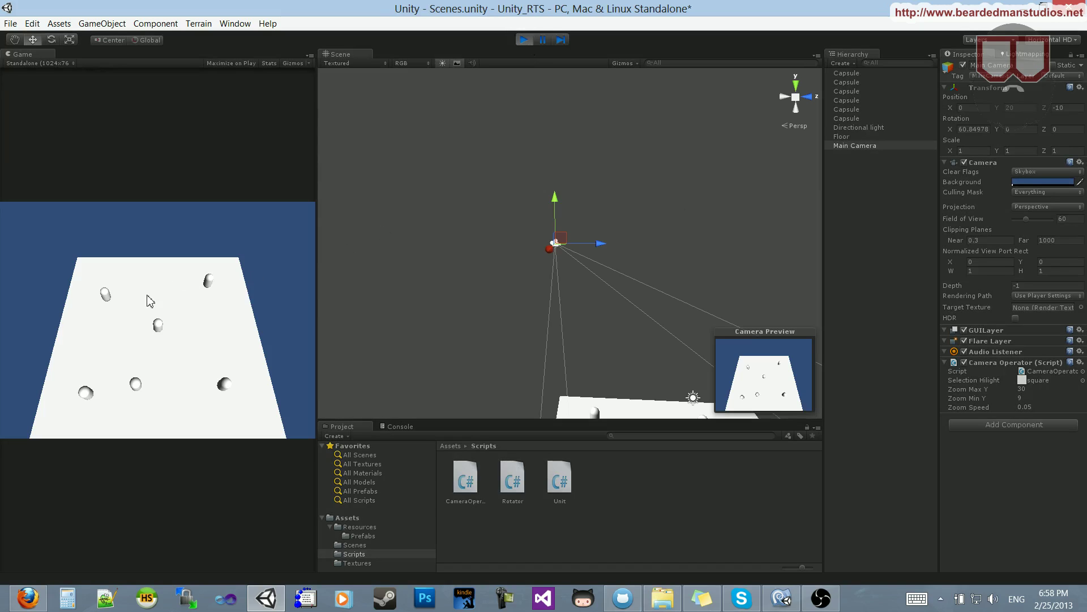
{"action": "scroll", "coordinate": [137, 325], "scroll_direction": "up", "scroll_amount": 1}
{"action": "scroll", "coordinate": [136, 319], "scroll_direction": "up", "scroll_amount": 1}
{"action": "scroll", "coordinate": [134, 316], "scroll_direction": "up", "scroll_amount": 1}
{"action": "scroll", "coordinate": [146, 306], "scroll_direction": "up", "scroll_amount": 1}
{"action": "scroll", "coordinate": [148, 311], "scroll_direction": "up", "scroll_amount": 1}
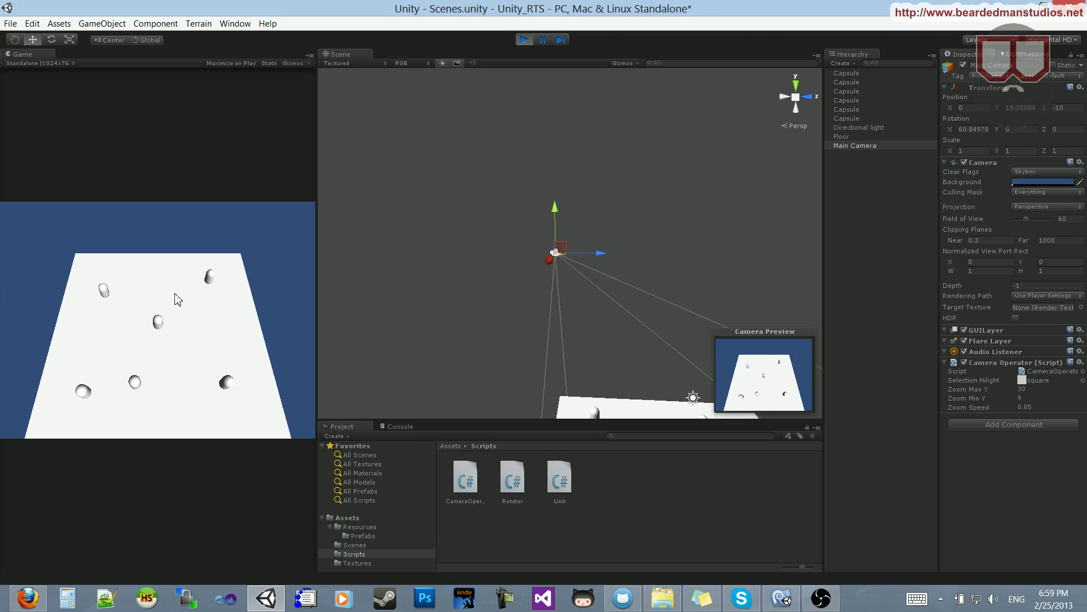
{"action": "left_click", "coordinate": [1027, 408]}
{"action": "type", "text": "0."}
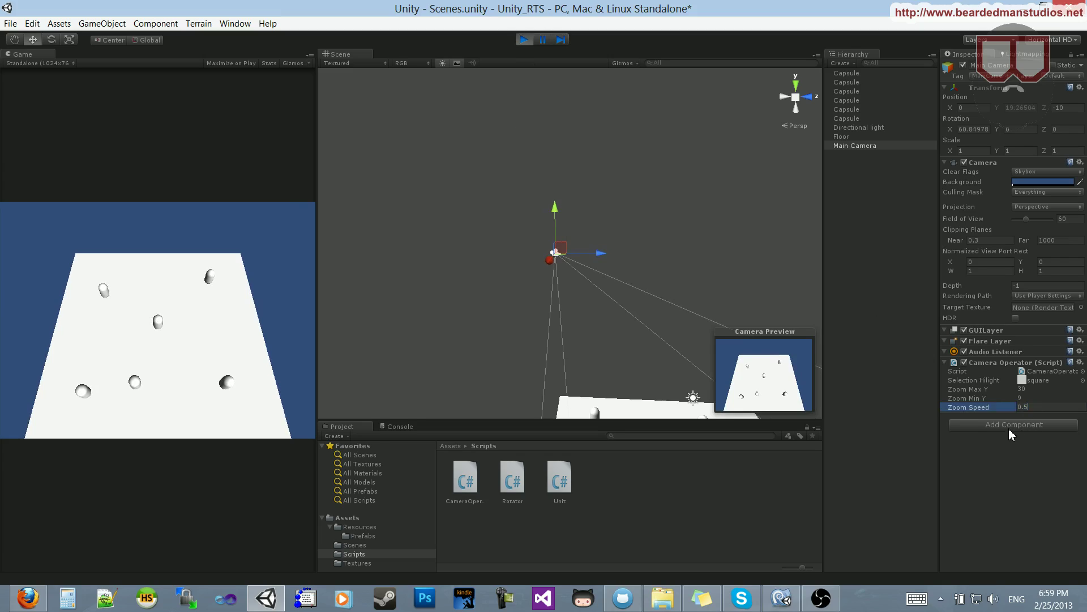
{"action": "type", "text": "5"}
{"action": "key", "text": "Return"}
{"action": "scroll", "coordinate": [150, 324], "scroll_direction": "up", "scroll_amount": 3}
{"action": "scroll", "coordinate": [150, 347], "scroll_direction": "down", "scroll_amount": 2}
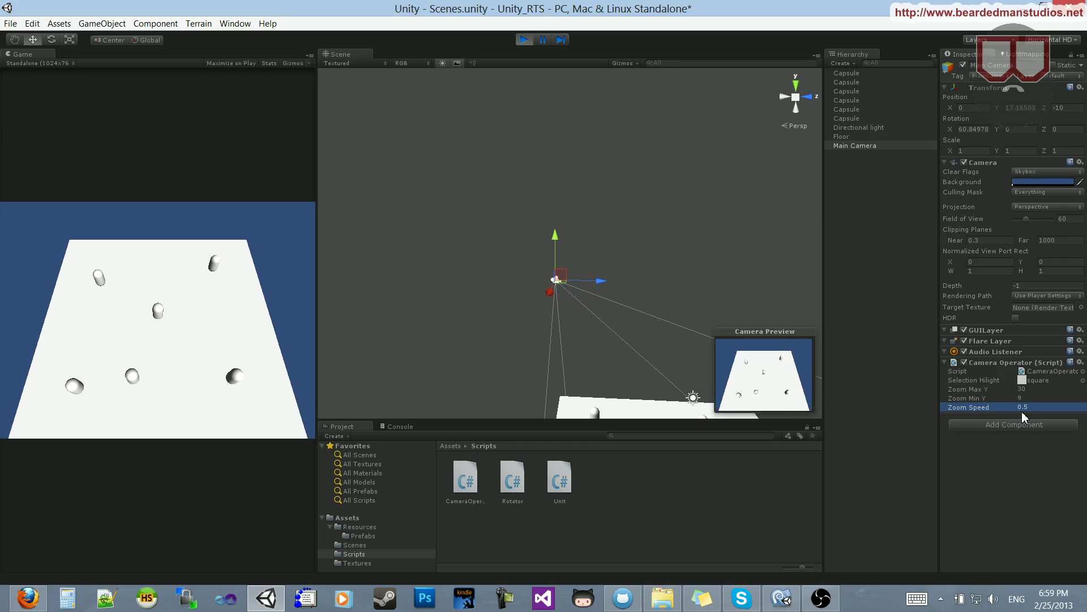
{"action": "left_click", "coordinate": [991, 409]}
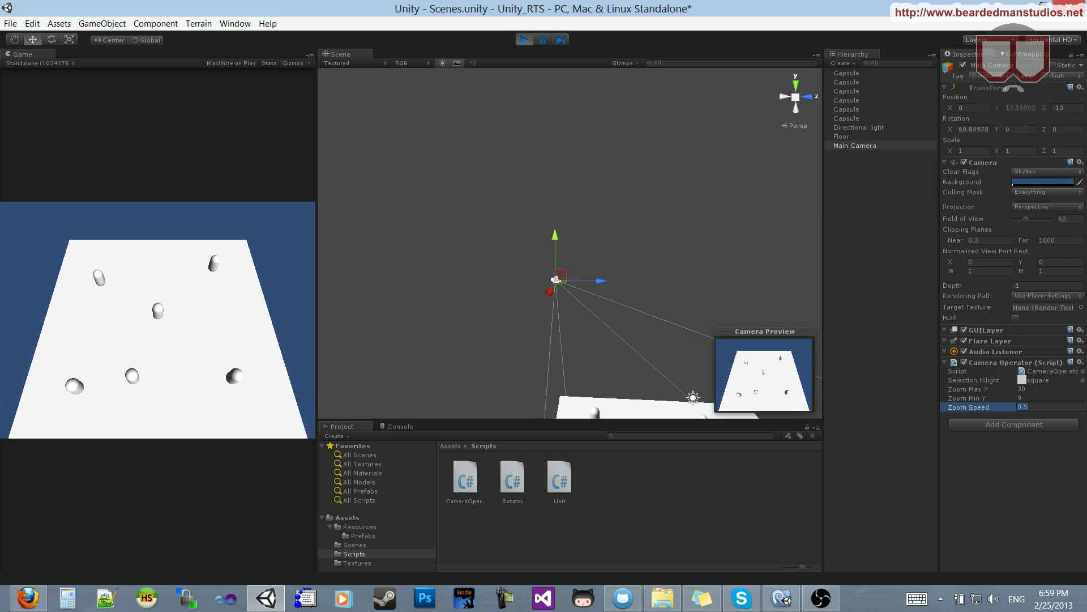
{"action": "type", "text": "2"}
{"action": "key", "text": "Return"}
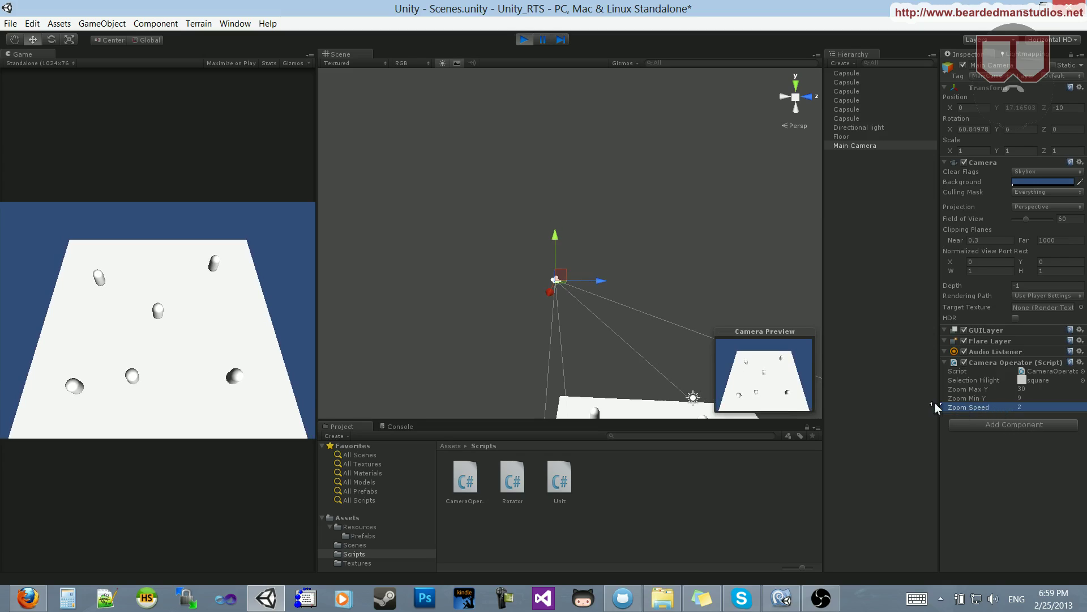
{"action": "scroll", "coordinate": [195, 315], "scroll_direction": "up", "scroll_amount": 2}
{"action": "scroll", "coordinate": [189, 313], "scroll_direction": "down", "scroll_amount": 3}
{"action": "scroll", "coordinate": [183, 315], "scroll_direction": "down", "scroll_amount": 2}
{"action": "scroll", "coordinate": [183, 316], "scroll_direction": "up", "scroll_amount": 1}
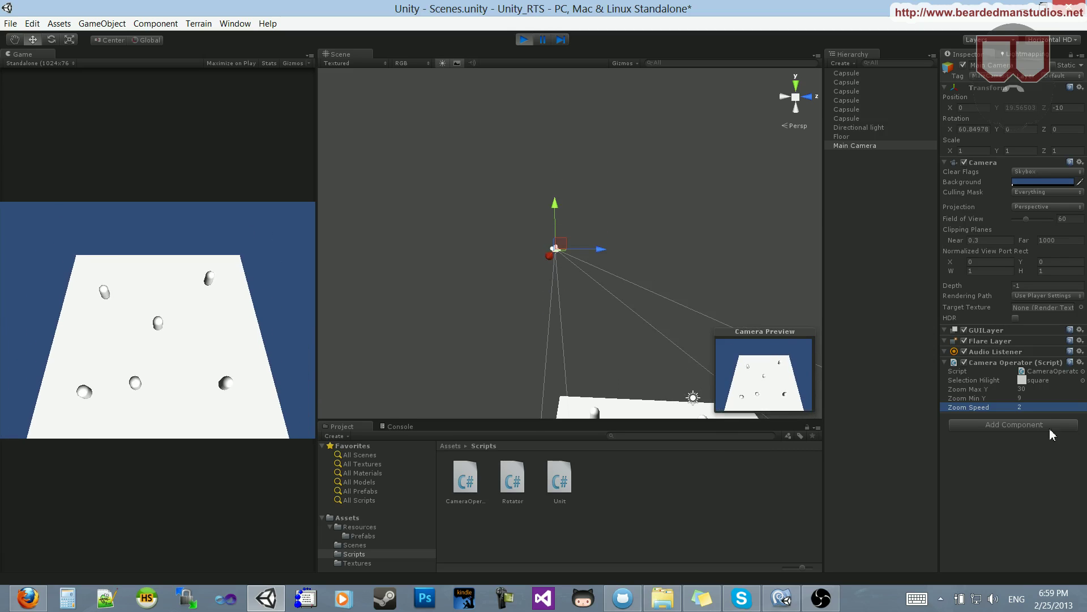
{"action": "type", "text": "5"}
{"action": "key", "text": "Return"}
{"action": "scroll", "coordinate": [175, 336], "scroll_direction": "up", "scroll_amount": 1}
{"action": "scroll", "coordinate": [176, 349], "scroll_direction": "down", "scroll_amount": 1}
{"action": "scroll", "coordinate": [174, 353], "scroll_direction": "up", "scroll_amount": 2}
{"action": "scroll", "coordinate": [174, 357], "scroll_direction": "up", "scroll_amount": 1}
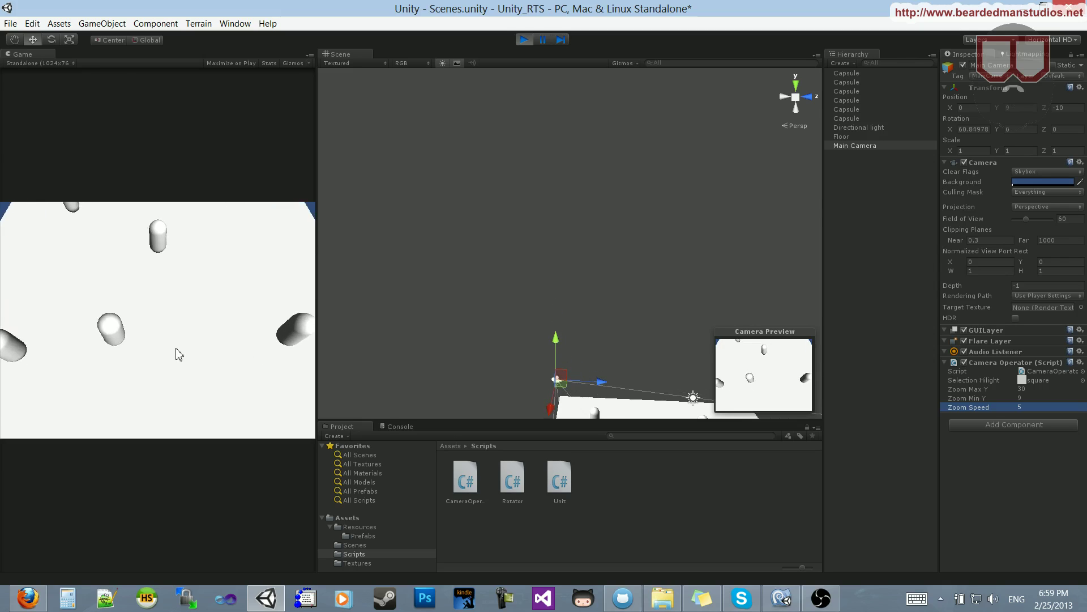
{"action": "scroll", "coordinate": [157, 362], "scroll_direction": "down", "scroll_amount": 3}
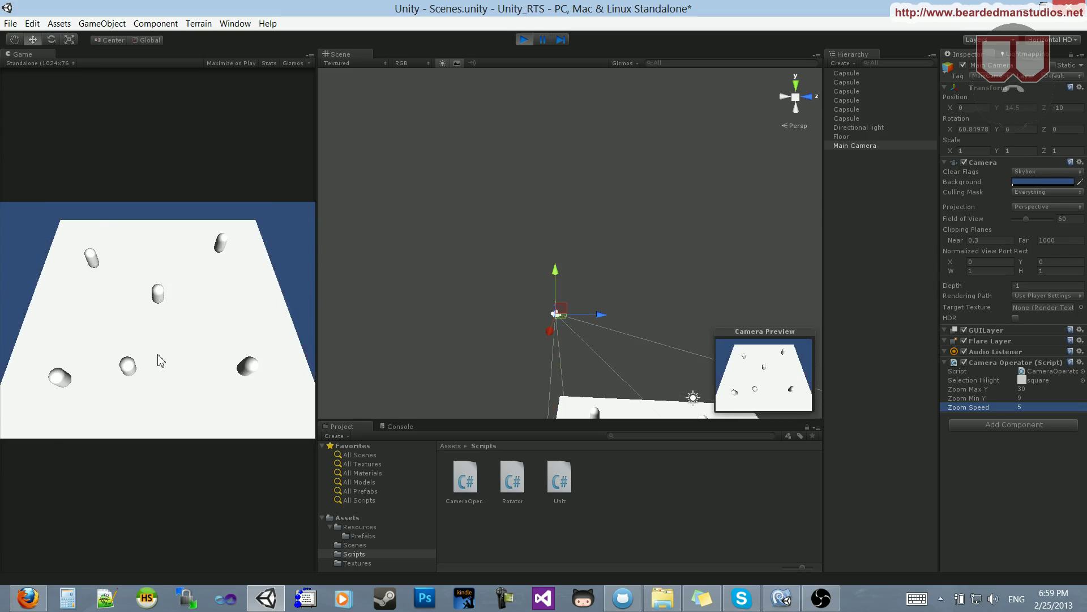
{"action": "scroll", "coordinate": [158, 360], "scroll_direction": "down", "scroll_amount": 2}
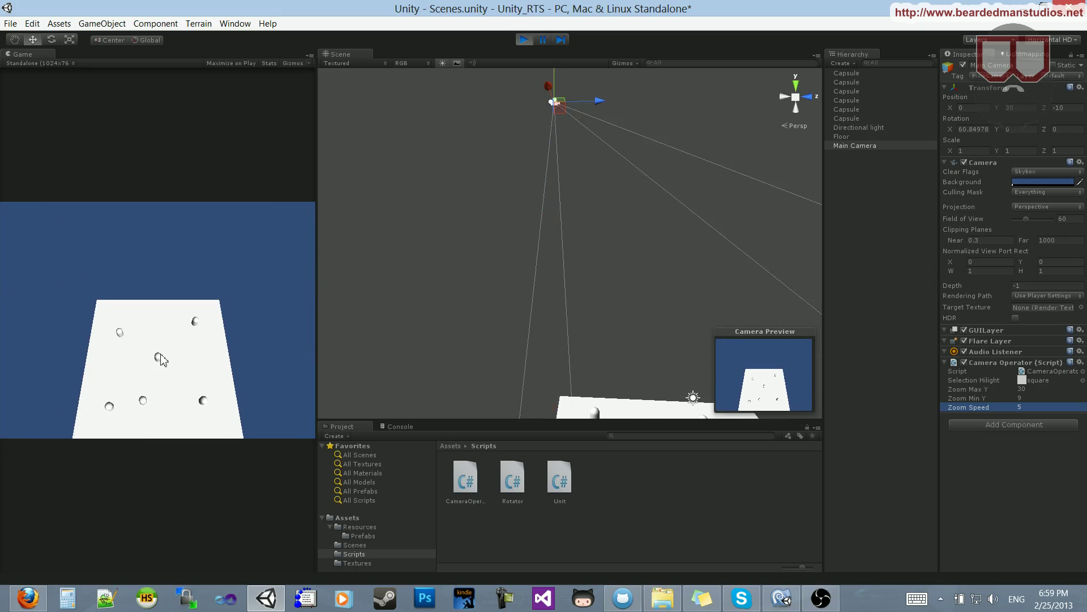
{"action": "scroll", "coordinate": [158, 358], "scroll_direction": "up", "scroll_amount": 3}
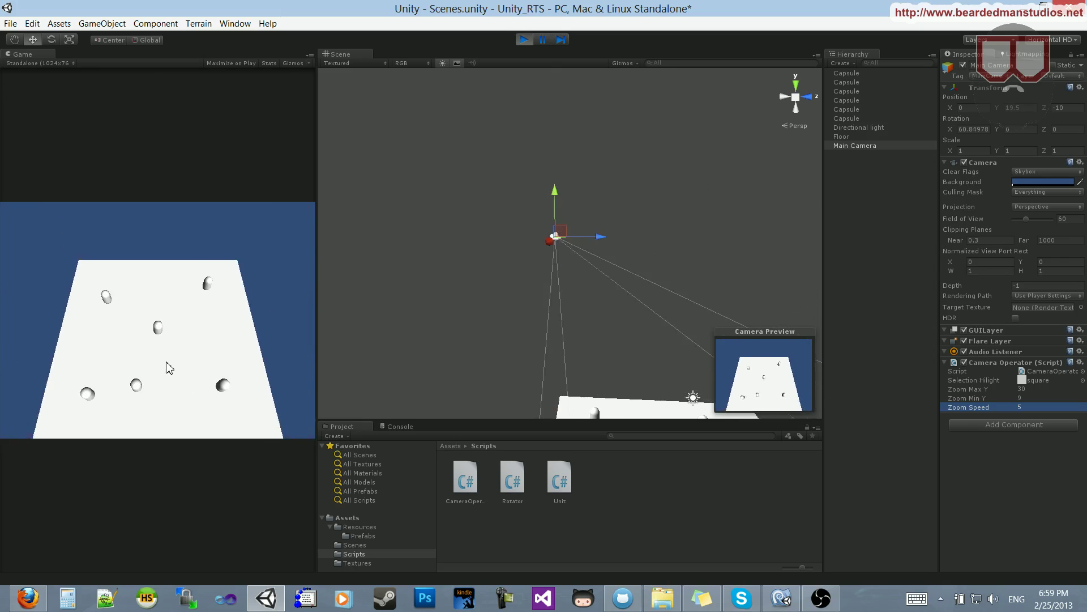
{"action": "scroll", "coordinate": [169, 373], "scroll_direction": "up", "scroll_amount": 1}
{"action": "scroll", "coordinate": [112, 109], "scroll_direction": "down", "scroll_amount": 1}
{"action": "scroll", "coordinate": [112, 109], "scroll_direction": "up", "scroll_amount": 1}
{"action": "scroll", "coordinate": [112, 109], "scroll_direction": "down", "scroll_amount": 1}
{"action": "scroll", "coordinate": [155, 326], "scroll_direction": "up", "scroll_amount": 1}
{"action": "scroll", "coordinate": [209, 323], "scroll_direction": "up", "scroll_amount": 1}
{"action": "scroll", "coordinate": [210, 323], "scroll_direction": "down", "scroll_amount": 1}
{"action": "scroll", "coordinate": [204, 342], "scroll_direction": "down", "scroll_amount": 1}
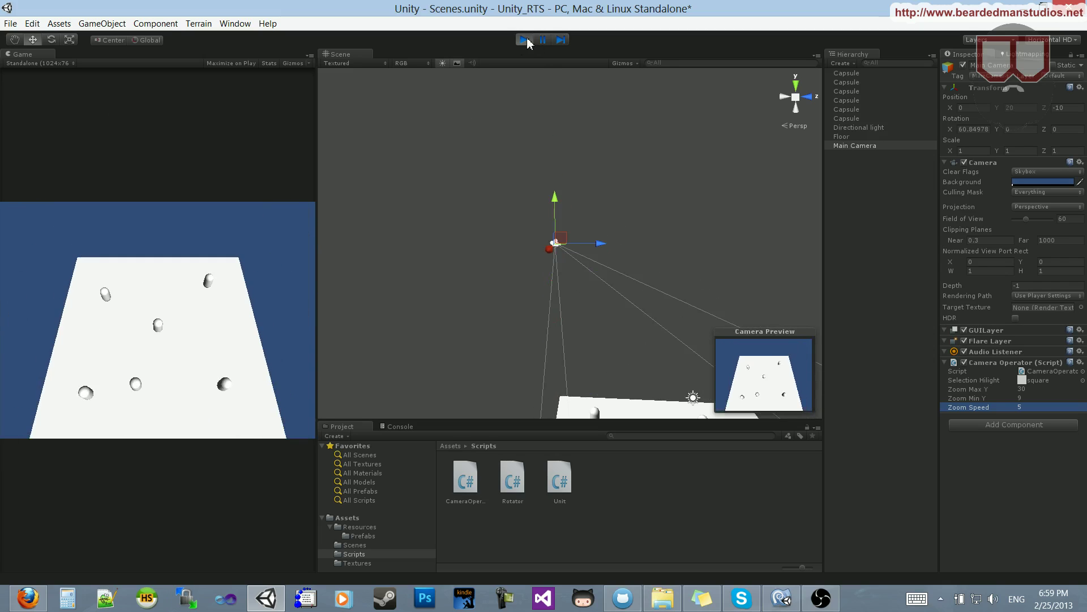
- Stop Play mode, set Zoom Speed to 5 permanently, and save the scene
{"action": "left_click", "coordinate": [524, 40]}
{"action": "left_click", "coordinate": [1025, 406]}
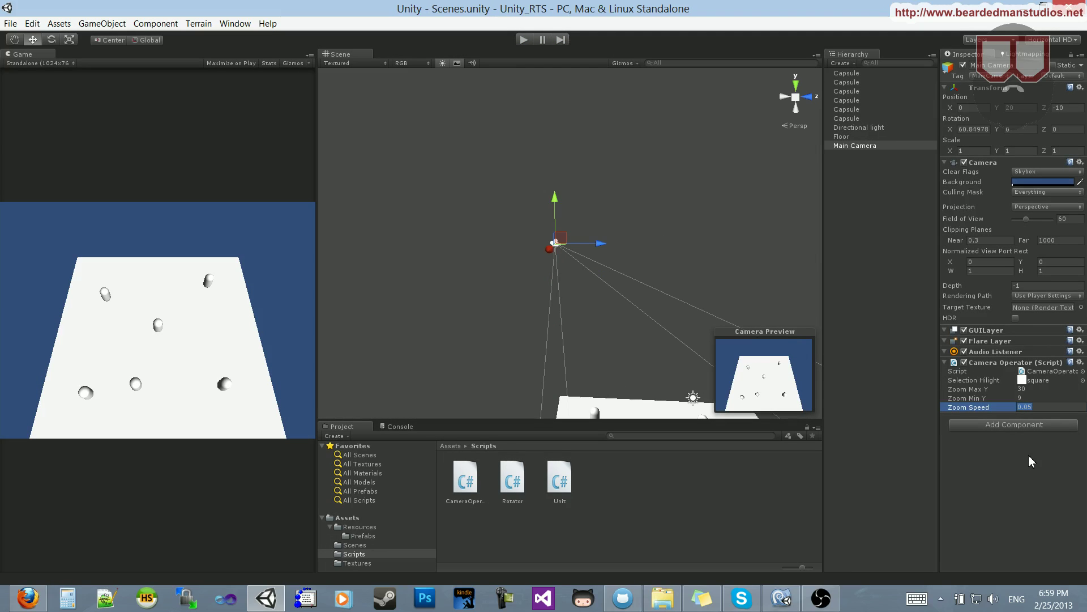
{"action": "type", "text": "5"}
{"action": "key", "text": "Return"}
{"action": "key", "text": "ctrl+s"}
- Add blank lines in ZoomCamera below the position update line
{"action": "key", "text": "alt+Tab"}
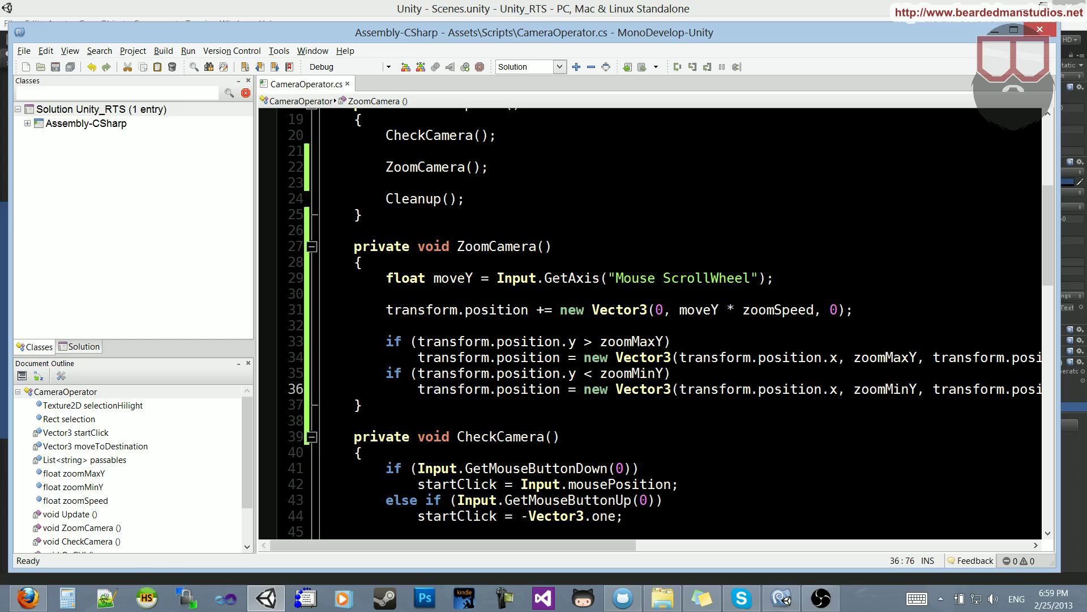
{"action": "key", "text": "Down"}
{"action": "key", "text": "Down"}
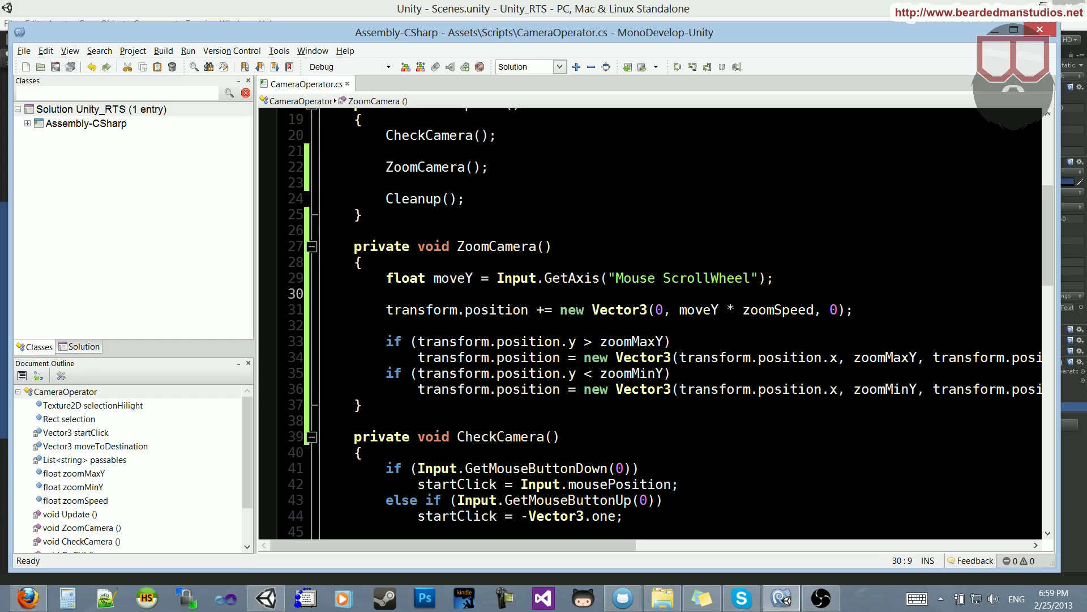
{"action": "key", "text": "Down"}
{"action": "key", "text": "Down"}
{"action": "key", "text": "Return"}
{"action": "key", "text": "Return"}
{"action": "key", "text": "Up"}
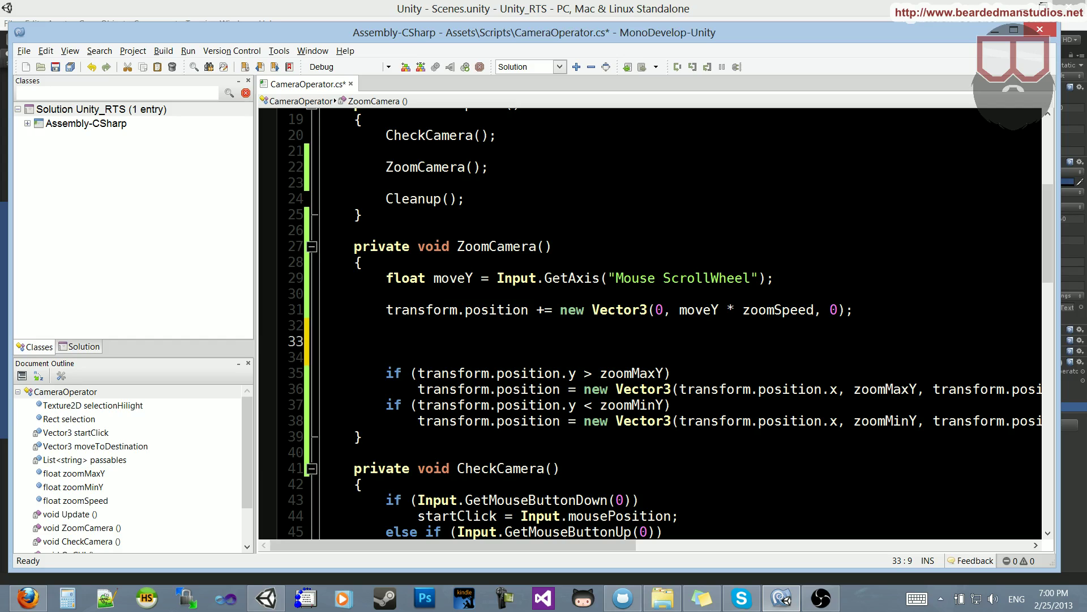
- Save the script, set Zoom Speed to 15, and test it in Play mode
{"action": "key", "text": "ctrl+s"}
{"action": "key", "text": "alt+Tab"}
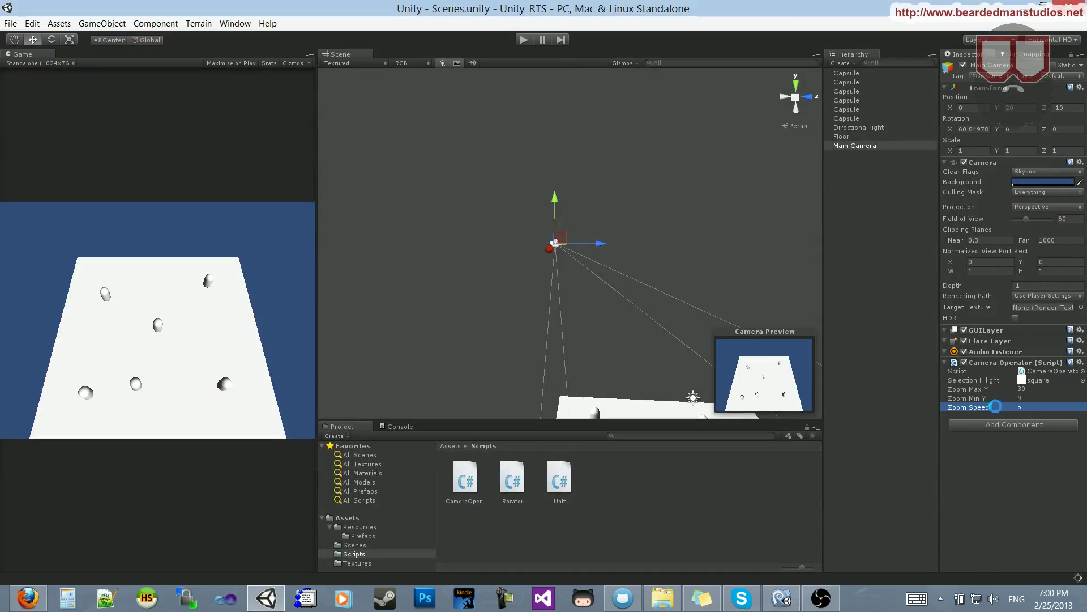
{"action": "type", "text": "15"}
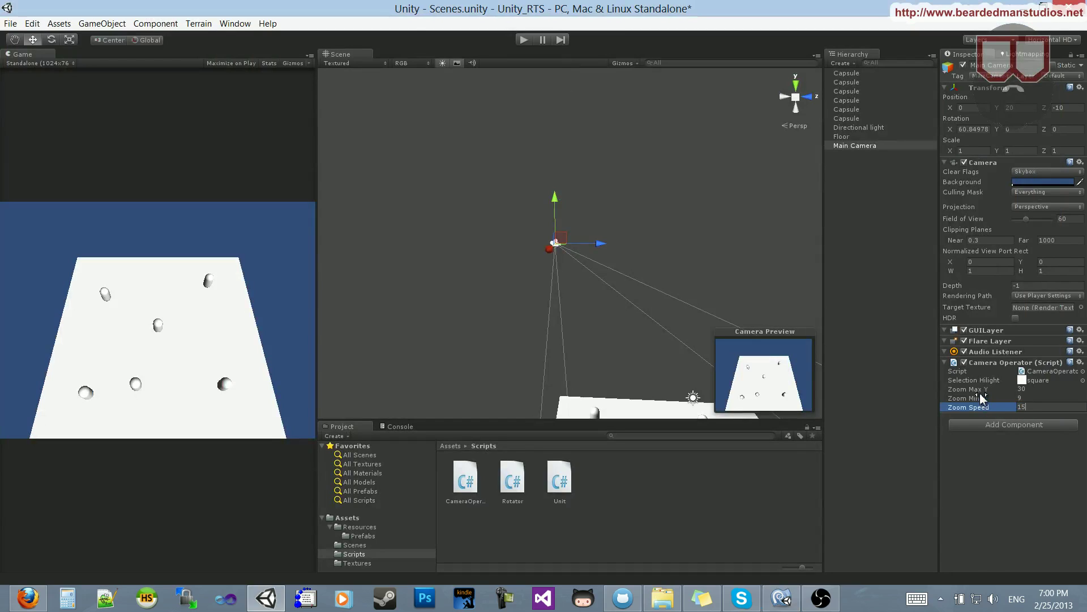
{"action": "key", "text": "Return"}
{"action": "left_click", "coordinate": [524, 40]}
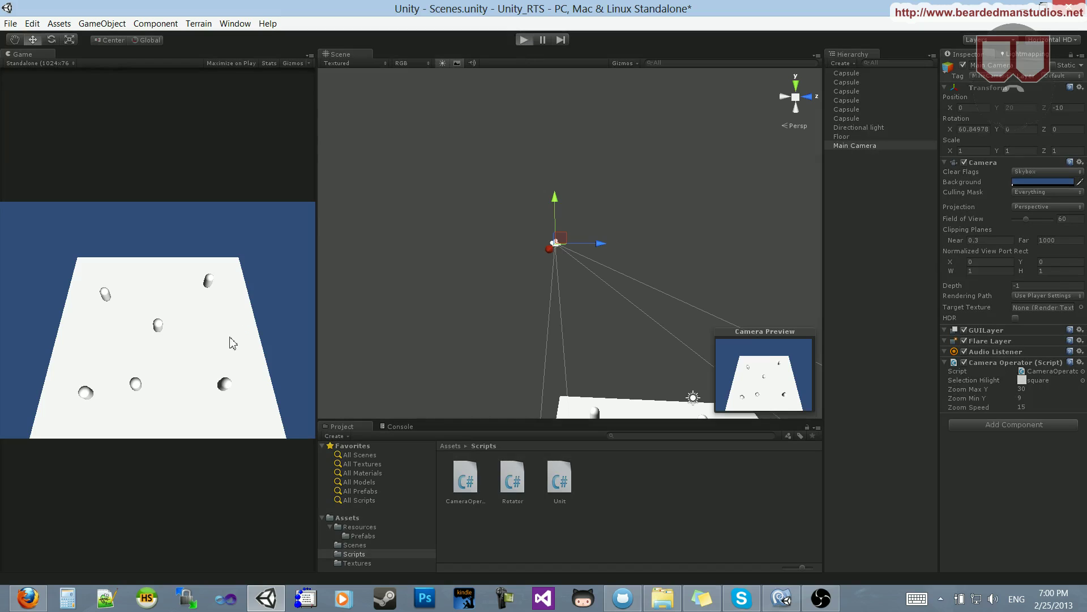
{"action": "scroll", "coordinate": [171, 327], "scroll_direction": "down", "scroll_amount": 3}
{"action": "scroll", "coordinate": [166, 329], "scroll_direction": "up", "scroll_amount": 5}
{"action": "scroll", "coordinate": [164, 332], "scroll_direction": "down", "scroll_amount": 4}
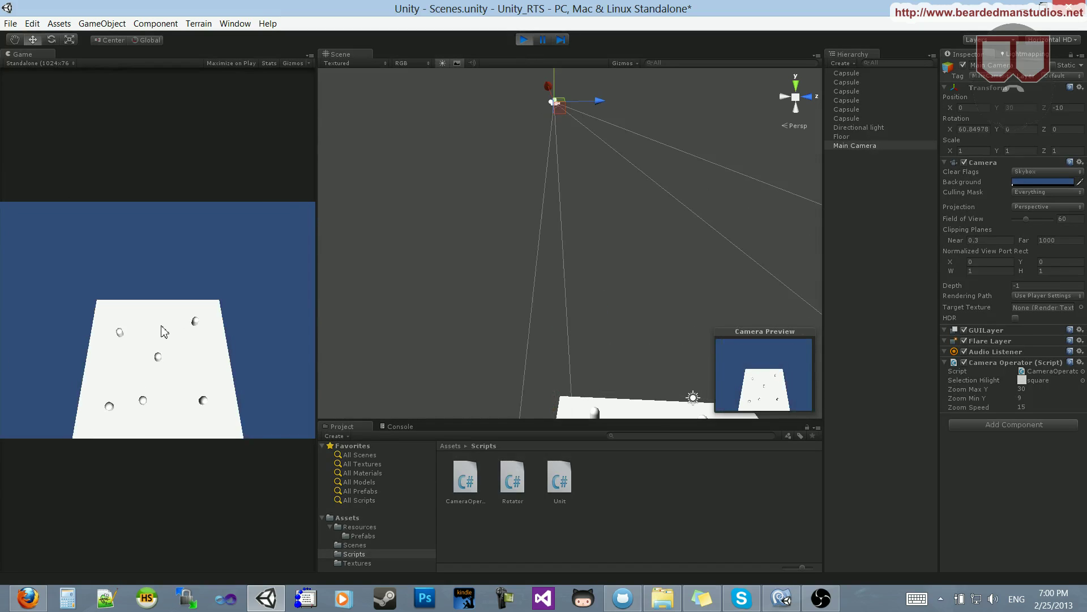
{"action": "scroll", "coordinate": [165, 332], "scroll_direction": "up", "scroll_amount": 3}
{"action": "scroll", "coordinate": [164, 331], "scroll_direction": "down", "scroll_amount": 3}
{"action": "scroll", "coordinate": [153, 344], "scroll_direction": "up", "scroll_amount": 4}
{"action": "scroll", "coordinate": [150, 347], "scroll_direction": "down", "scroll_amount": 4}
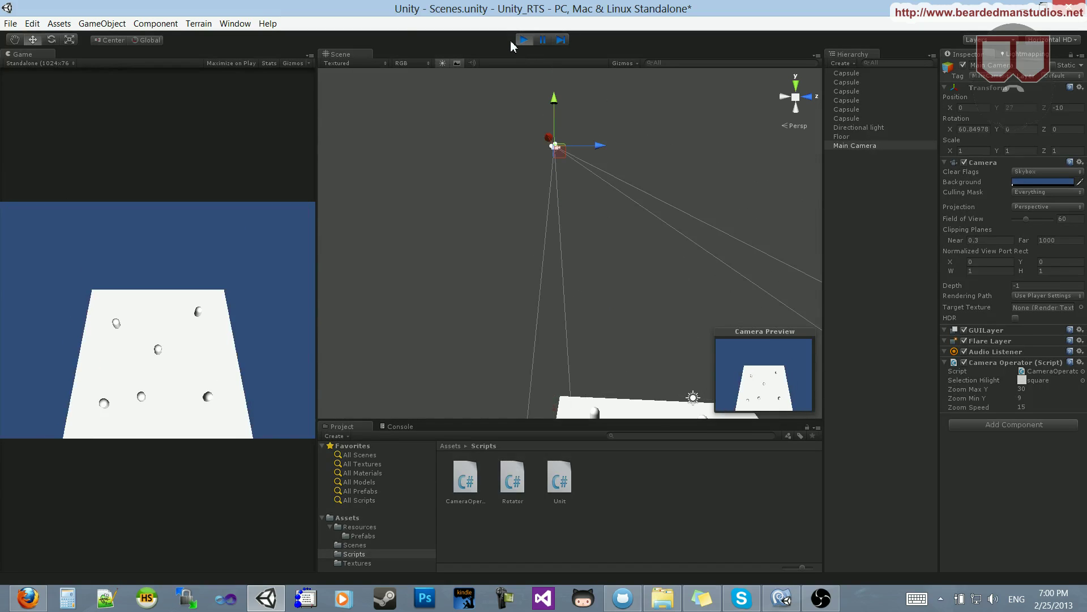
{"action": "left_click", "coordinate": [524, 40]}
- Begin line 33 with a Vector3.Lerp call using autocomplete
{"action": "key", "text": "alt+Tab"}
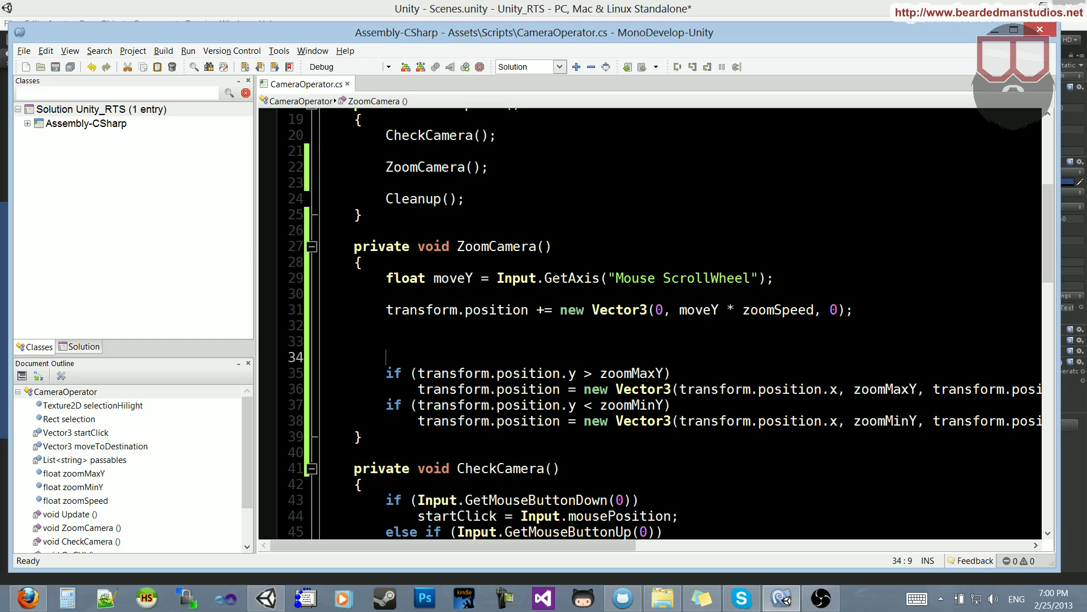
{"action": "key", "text": "Up"}
{"action": "key", "text": "Down"}
{"action": "key", "text": "Down"}
{"action": "key", "text": "Down"}
{"action": "key", "text": "ctrl+shift+Right"}
{"action": "key", "text": "ctrl+shift+Right"}
{"action": "key", "text": "ctrl+shift+Right"}
{"action": "key", "text": "ctrl+c"}
{"action": "key", "text": "Up"}
{"action": "key", "text": "Up"}
{"action": "key", "text": "Up"}
{"action": "key", "text": "ctrl+v"}
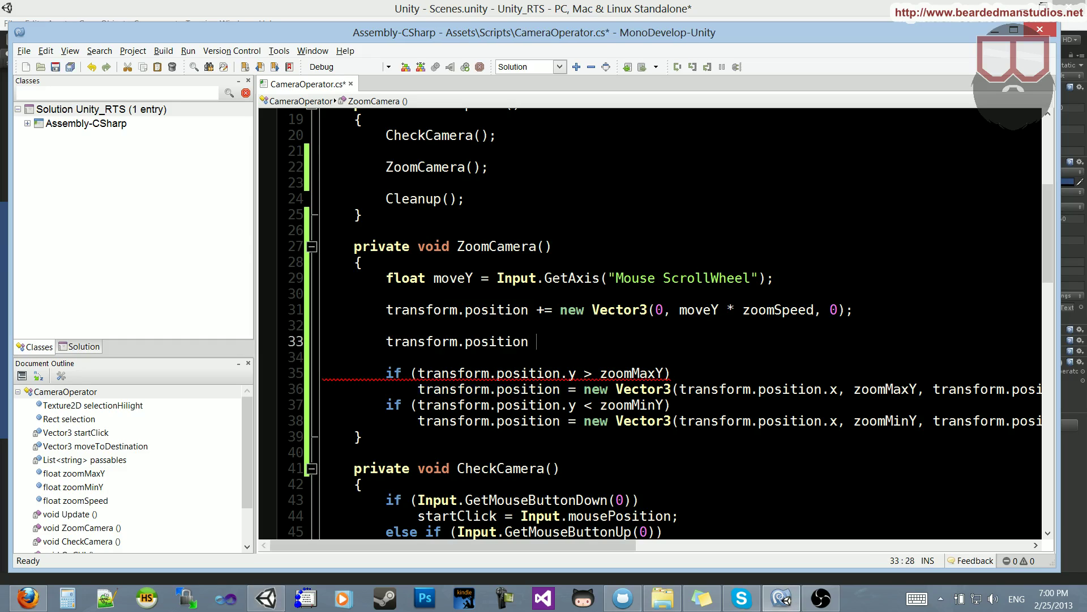
{"action": "key", "text": "BackSpace"}
{"action": "key", "text": "BackSpace"}
{"action": "key", "text": "BackSpace"}
{"action": "key", "text": "BackSpace"}
{"action": "key", "text": "BackSpace"}
{"action": "key", "text": "BackSpace"}
{"action": "key", "text": "BackSpace"}
{"action": "key", "text": "BackSpace"}
{"action": "type", "text": "V"}
{"action": "key", "text": "Down"}
{"action": "key", "text": "Return"}
{"action": "type", "text": "."}
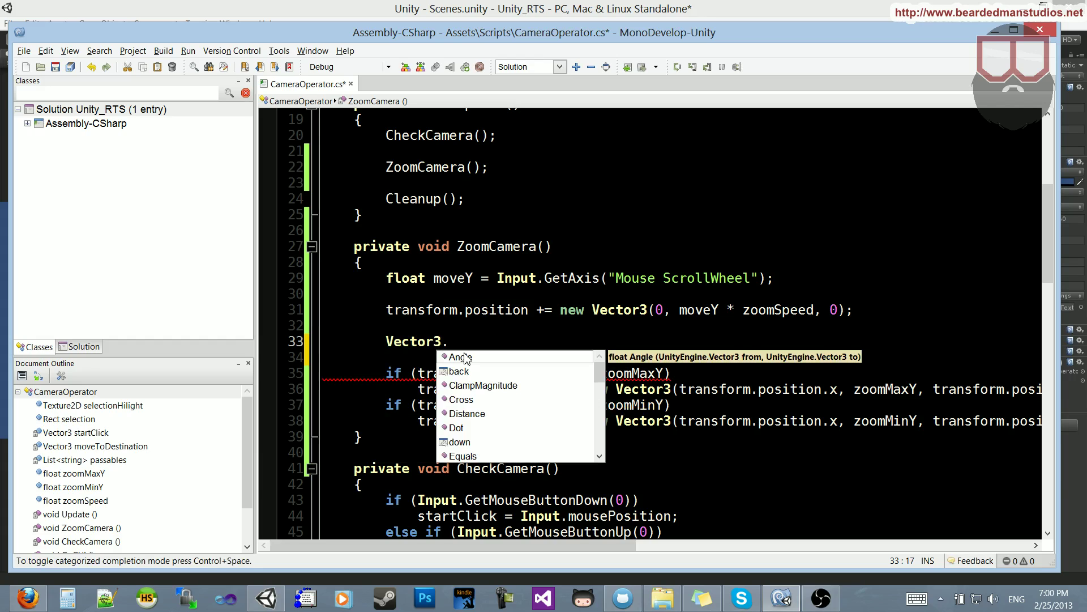
{"action": "type", "text": "Ler"}
{"action": "key", "text": "Return"}
{"action": "type", "text": "("}
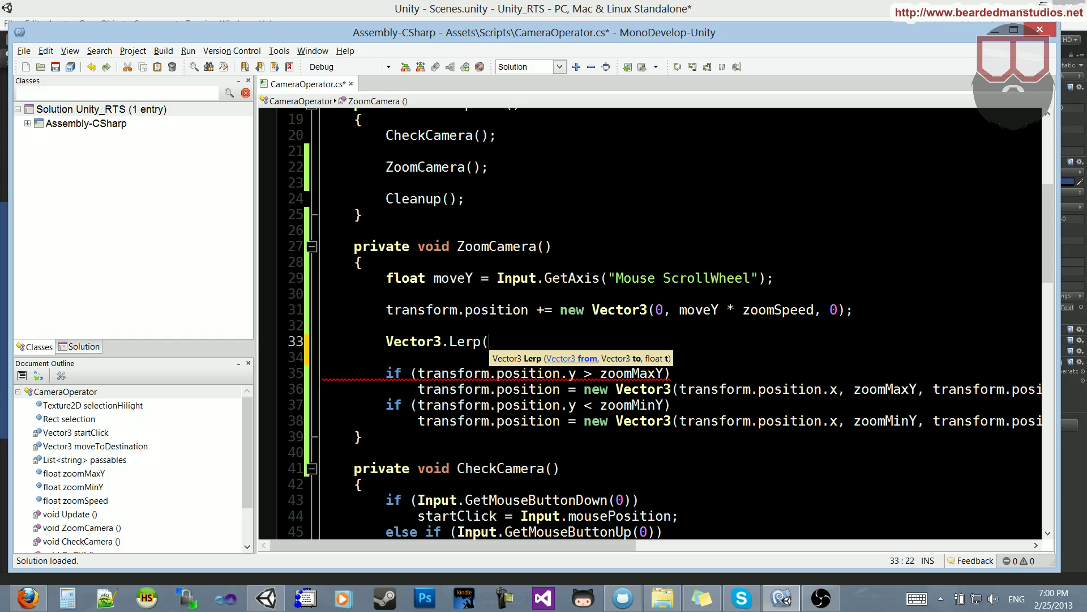
- Copy transform.position from the old zoom line into the Lerp arguments
{"action": "key", "text": "Home"}
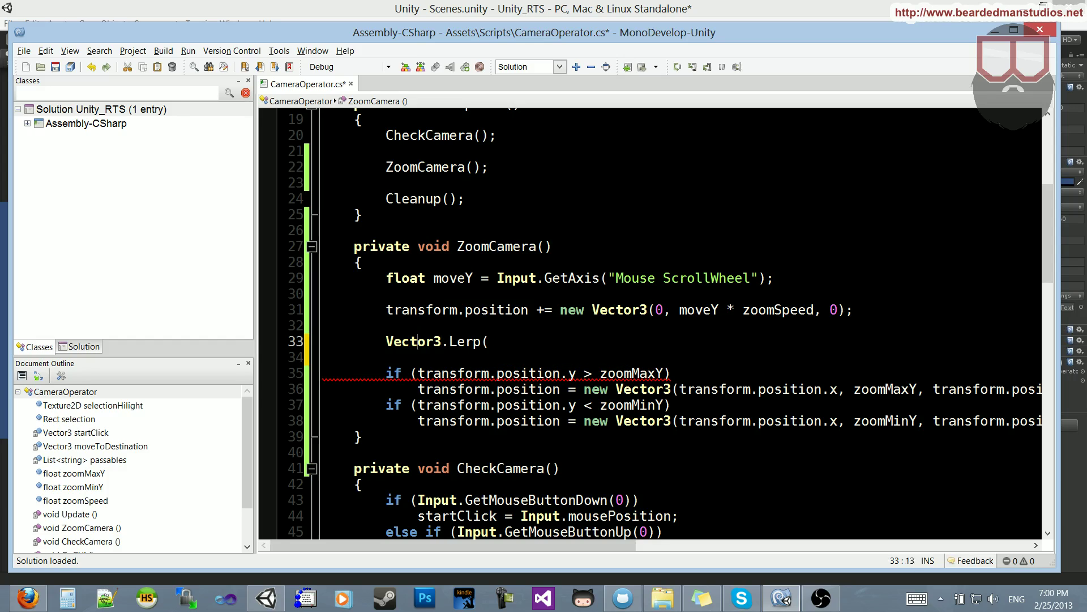
{"action": "type", "text": "tra "}
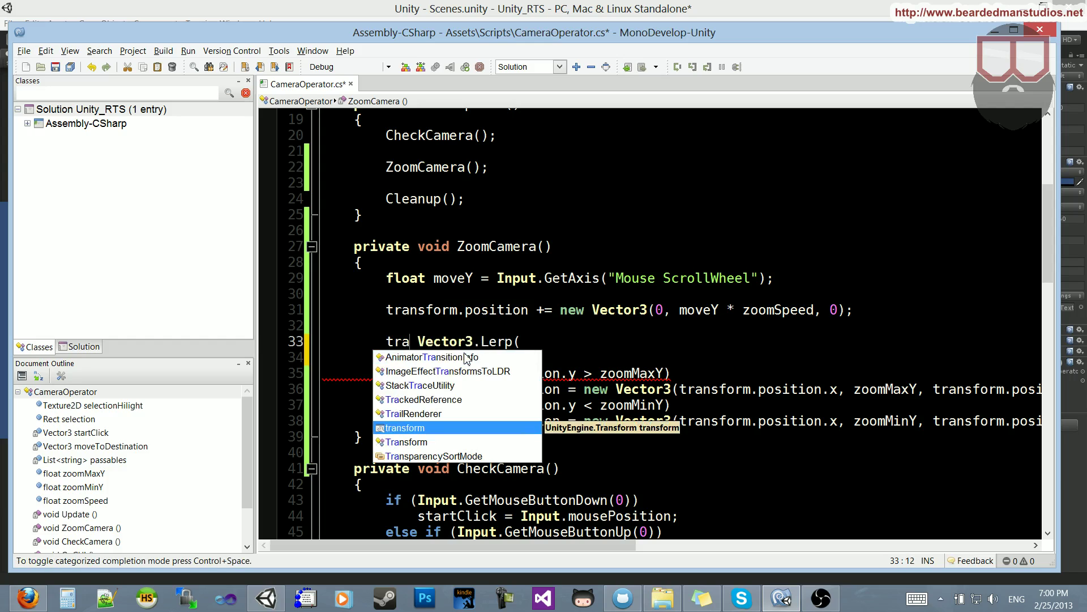
{"action": "type", "text": "nsform.position ="}
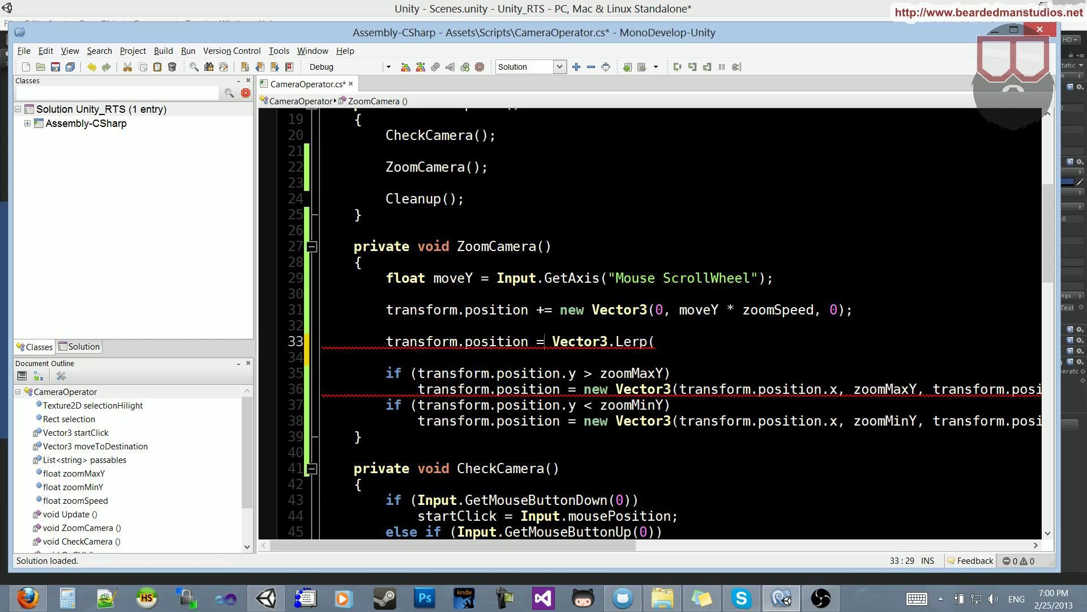
{"action": "key", "text": "End"}
{"action": "key", "text": "BackSpace"}
{"action": "type", "text": "("}
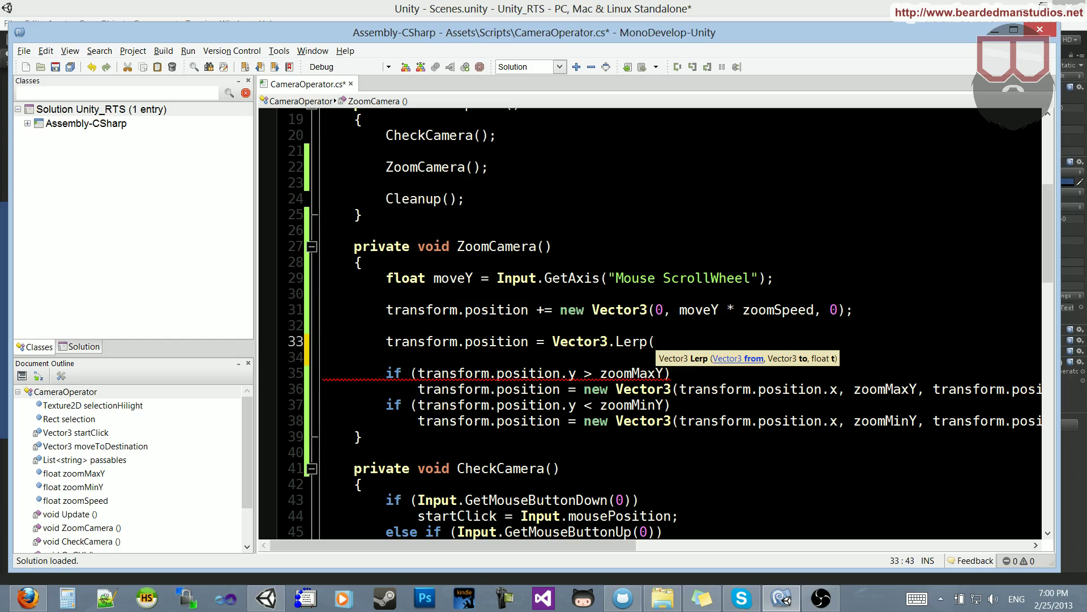
{"action": "type", "text": "transform"}
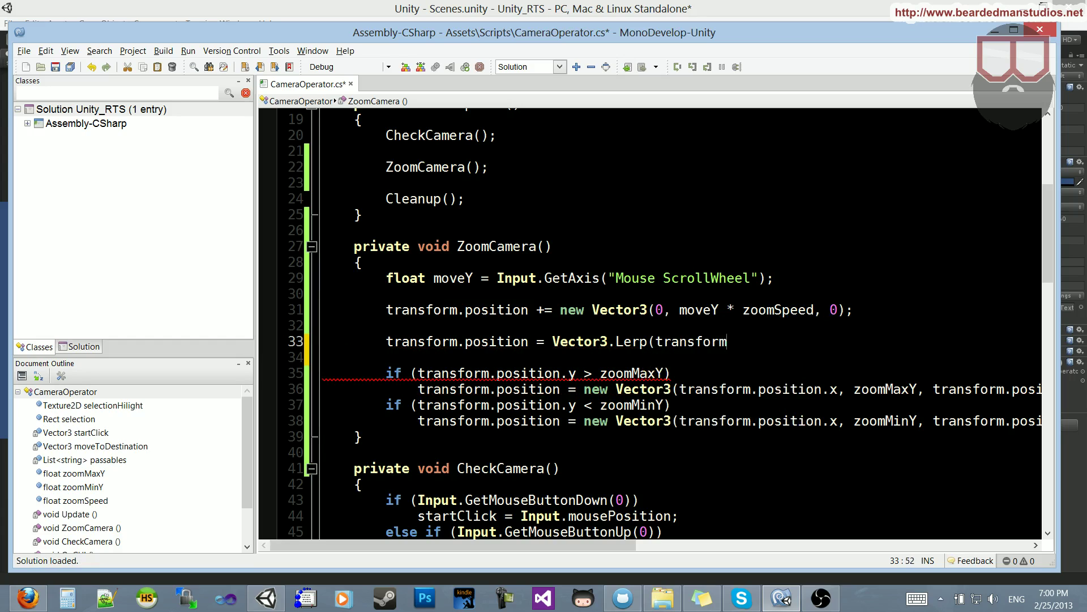
{"action": "type", "text": ".position,"}
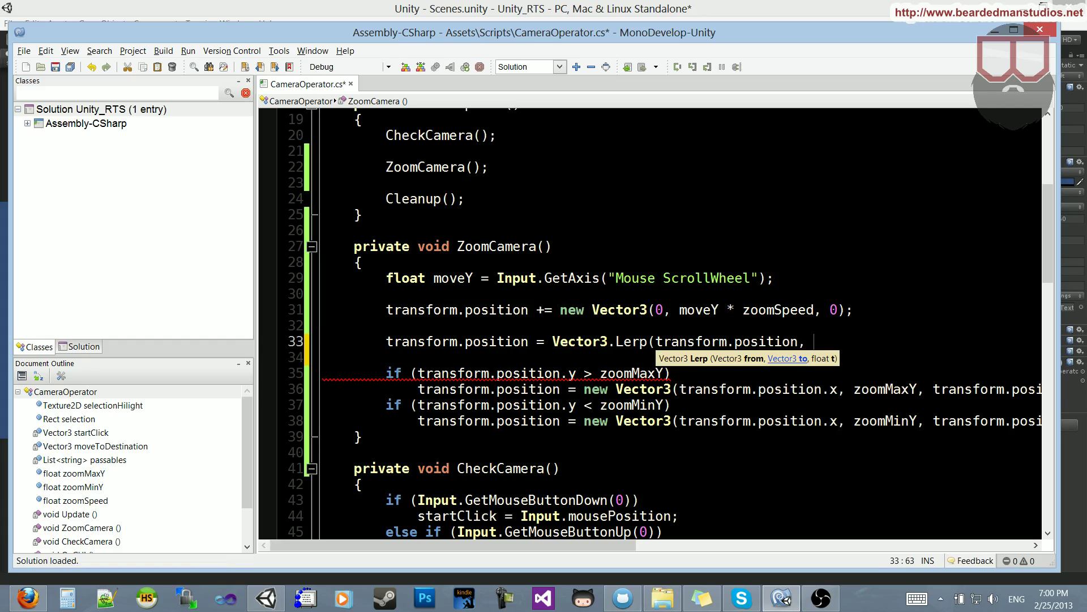
{"action": "left_click", "coordinate": [386, 310]}
{"action": "left_click_drag", "start_coordinate": [385, 310], "coordinate": [529, 309]}
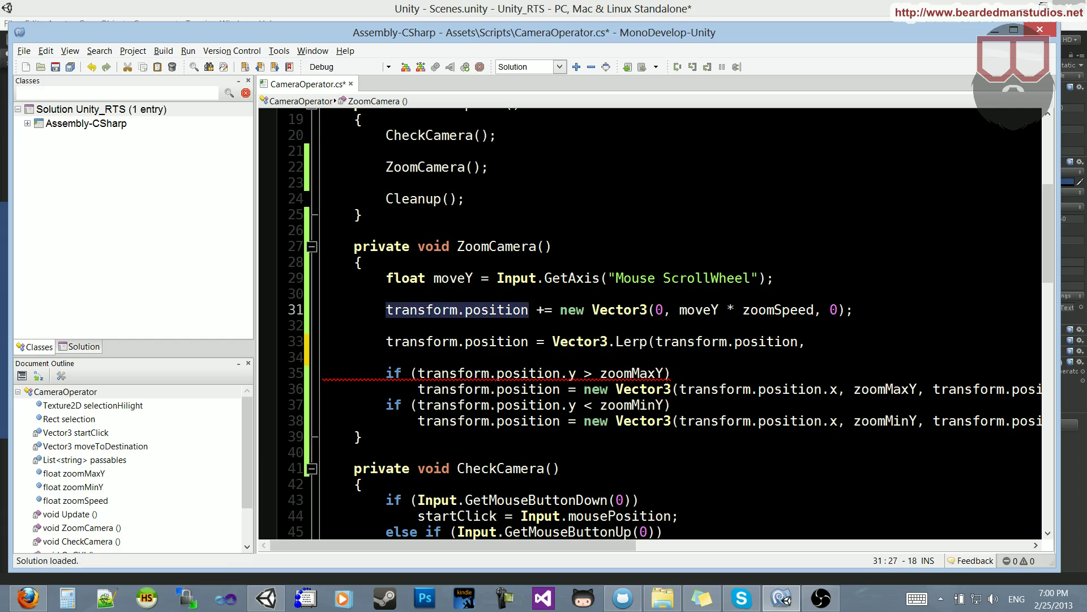
{"action": "key", "text": "ctrl+c"}
{"action": "key", "text": "Down"}
{"action": "key", "text": "Down"}
{"action": "key", "text": "End"}
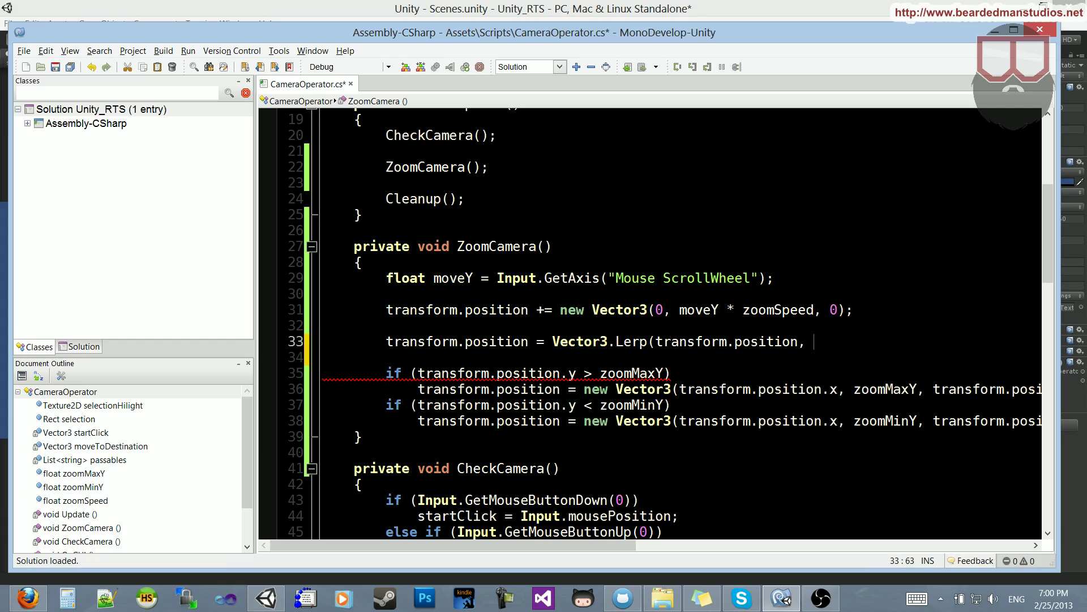
{"action": "key", "text": "ctrl+v"}
{"action": "type", "text": "+"}
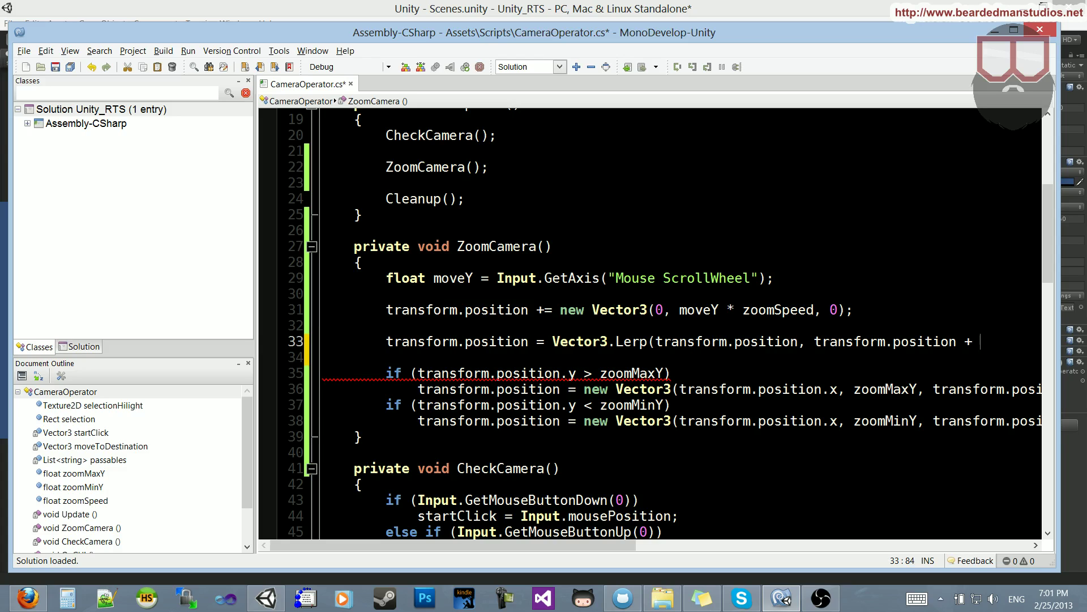
- Add the new Vector3(0, moveY * zoomSpeed, 0) offset to the Lerp target
{"action": "left_click_drag", "start_coordinate": [560, 309], "coordinate": [850, 309]}
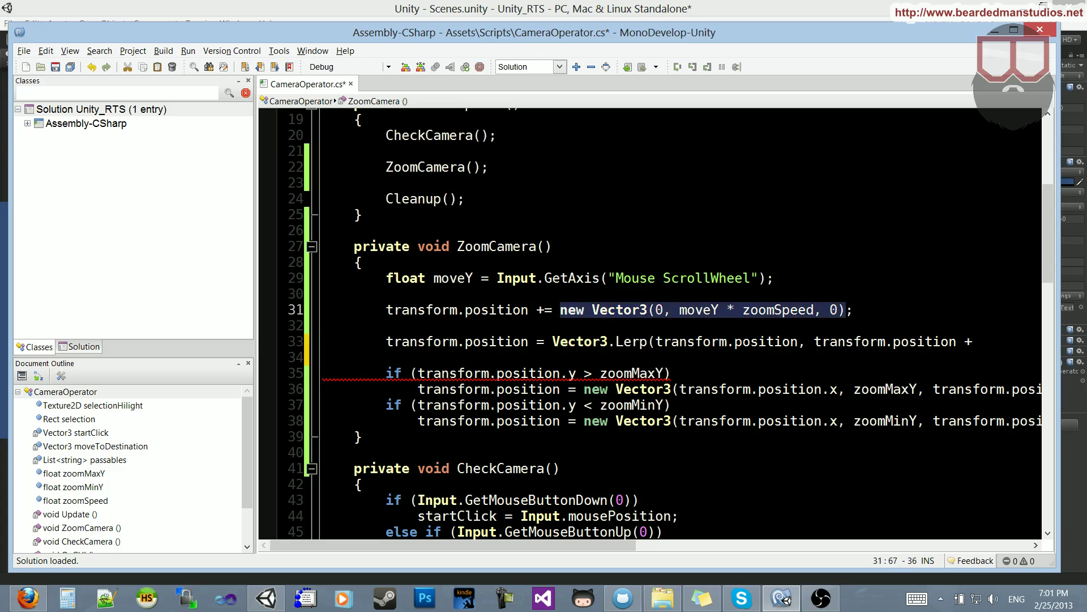
{"action": "key", "text": "ctrl+c"}
{"action": "key", "text": "Down"}
{"action": "key", "text": "Down"}
{"action": "key", "text": "End"}
{"action": "key", "text": "ctrl+v"}
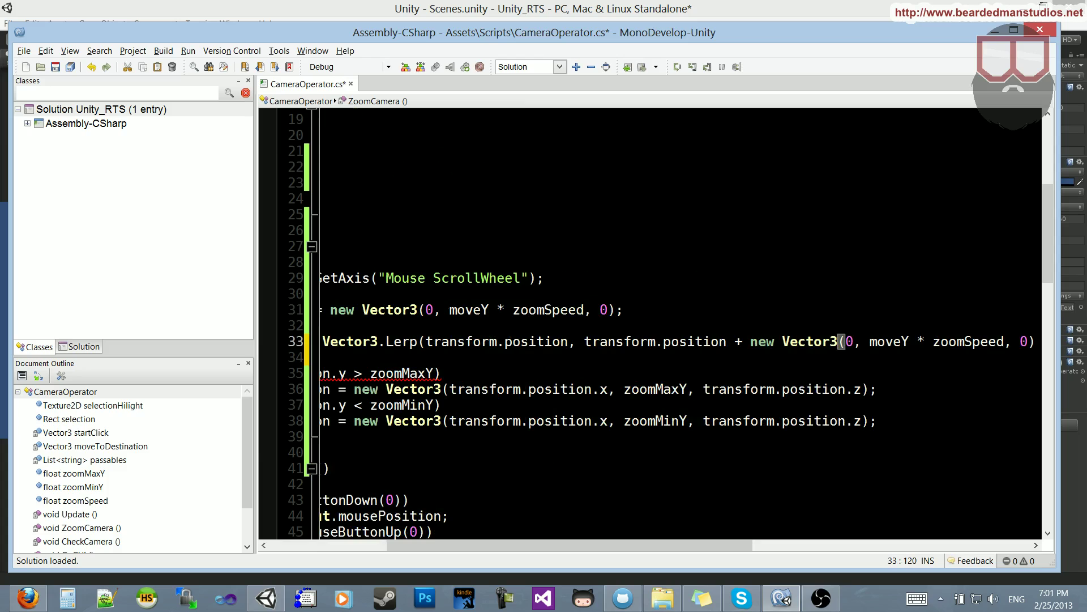
{"action": "type", "text": ","}
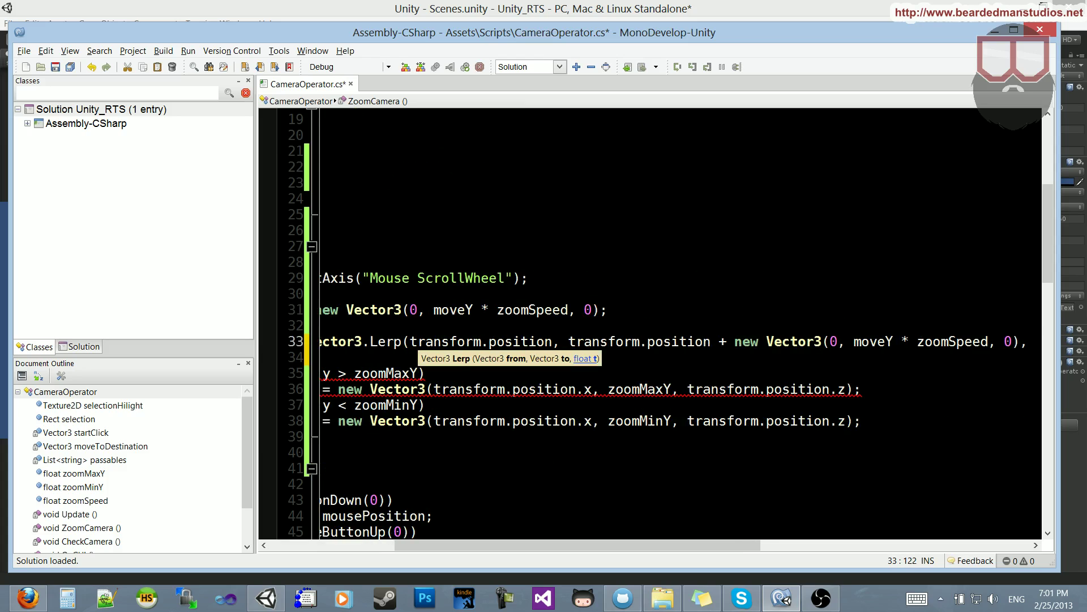
- Delete the old instant zoom line and add public float zoomTime = 0.25f below zoomSpeed
{"action": "left_click_drag", "start_coordinate": [425, 325], "coordinate": [239, 295]}
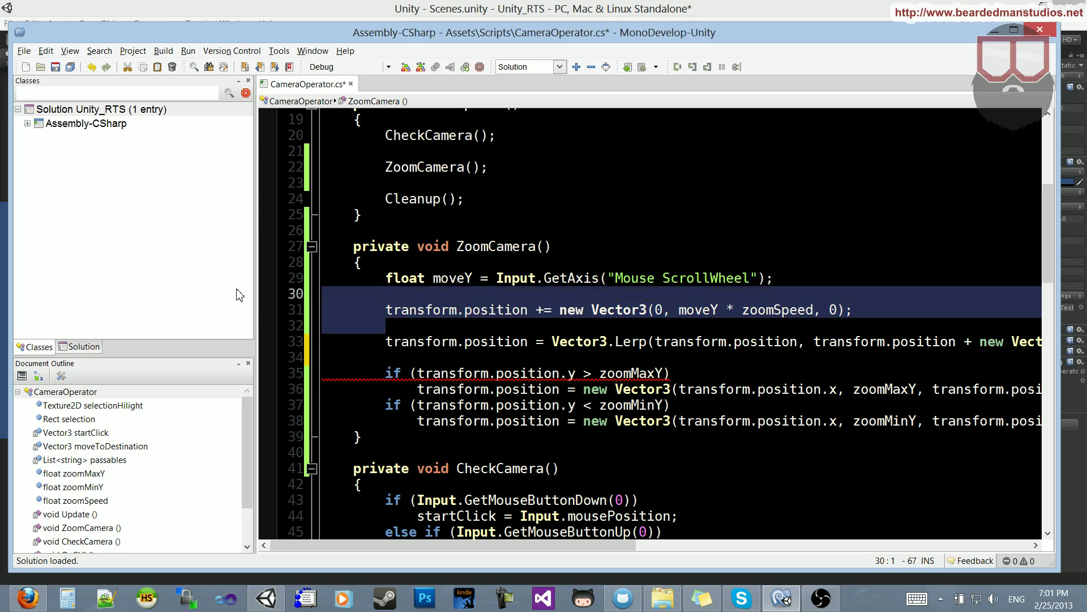
{"action": "key", "text": "Delete"}
{"action": "scroll", "coordinate": [654, 322], "scroll_direction": "up", "scroll_amount": 4}
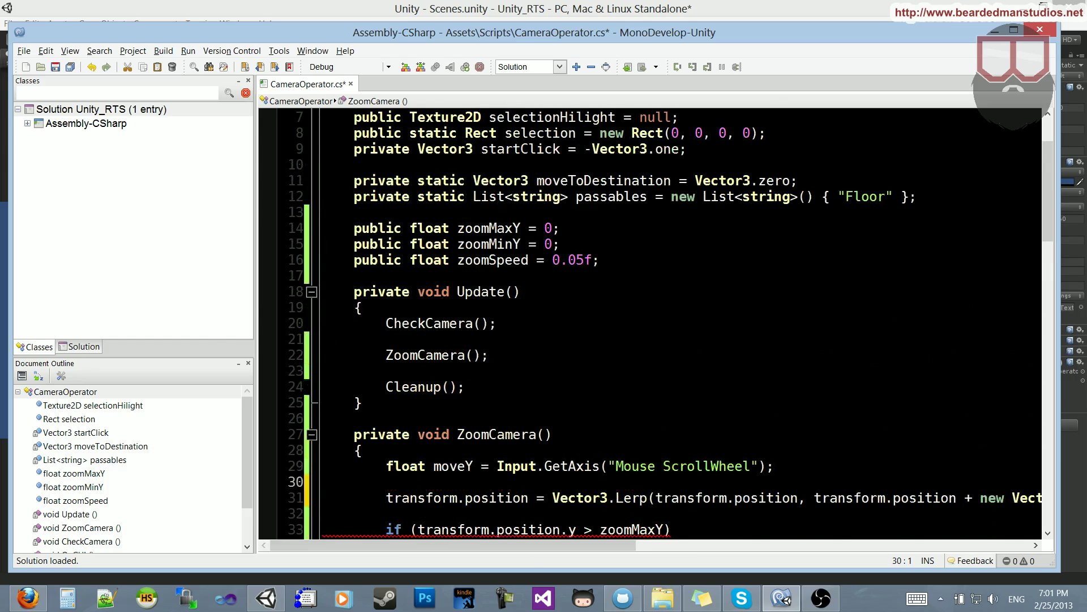
{"action": "left_click", "coordinate": [600, 260]}
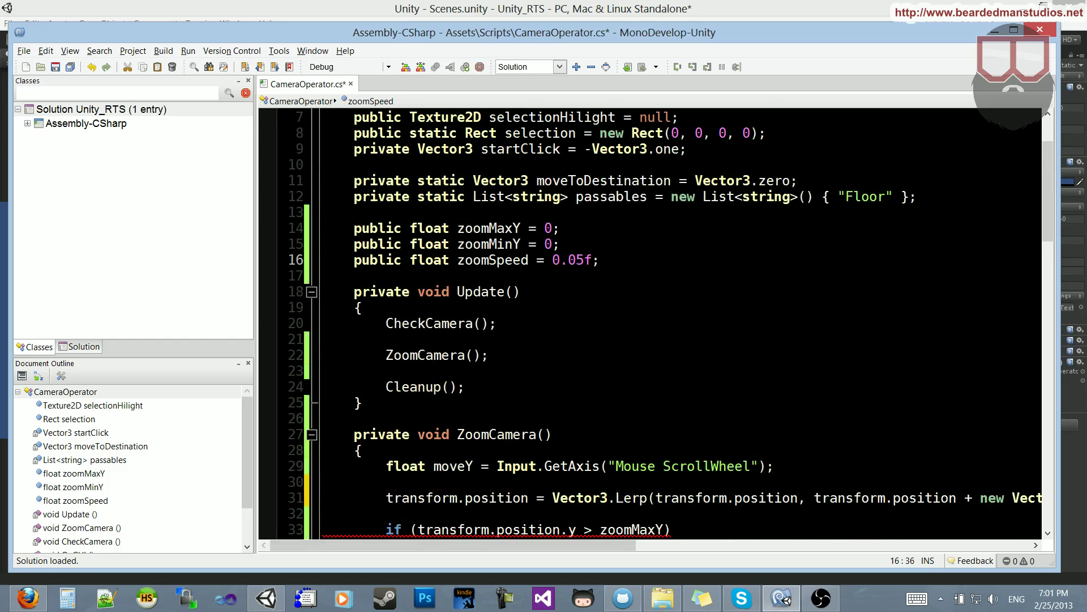
{"action": "key", "text": "Return"}
{"action": "type", "text": "publ"}
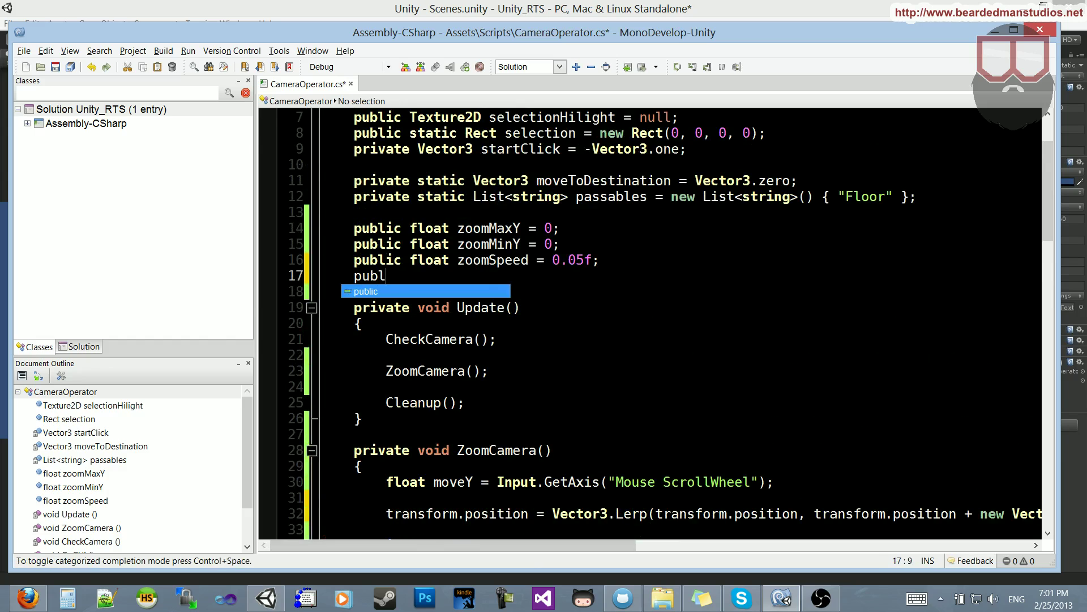
{"action": "type", "text": "ic float zoomTime = 0.5;2"}
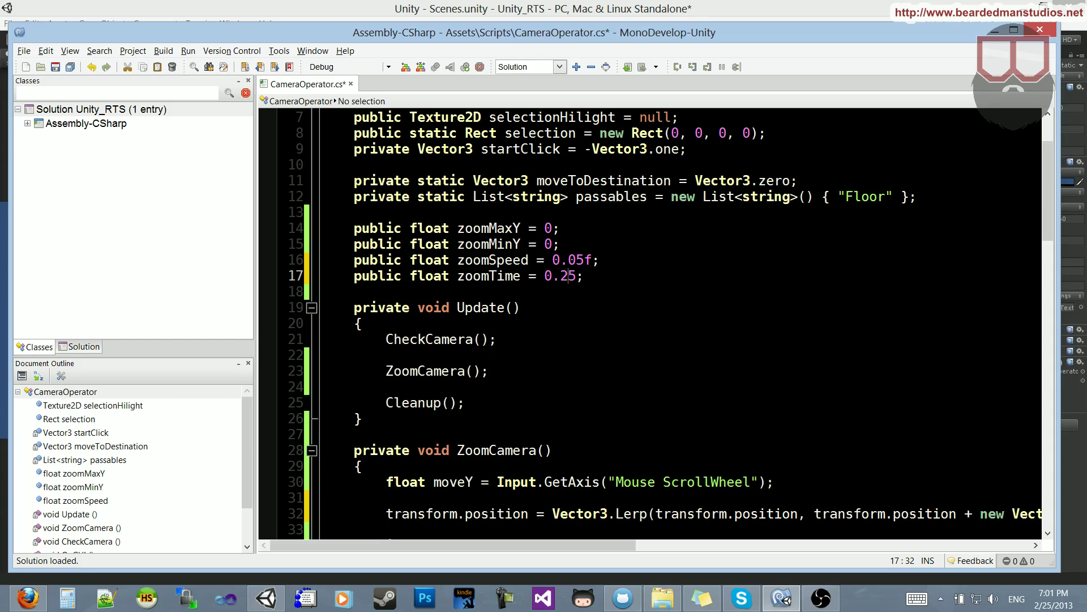
{"action": "type", "text": "f"}
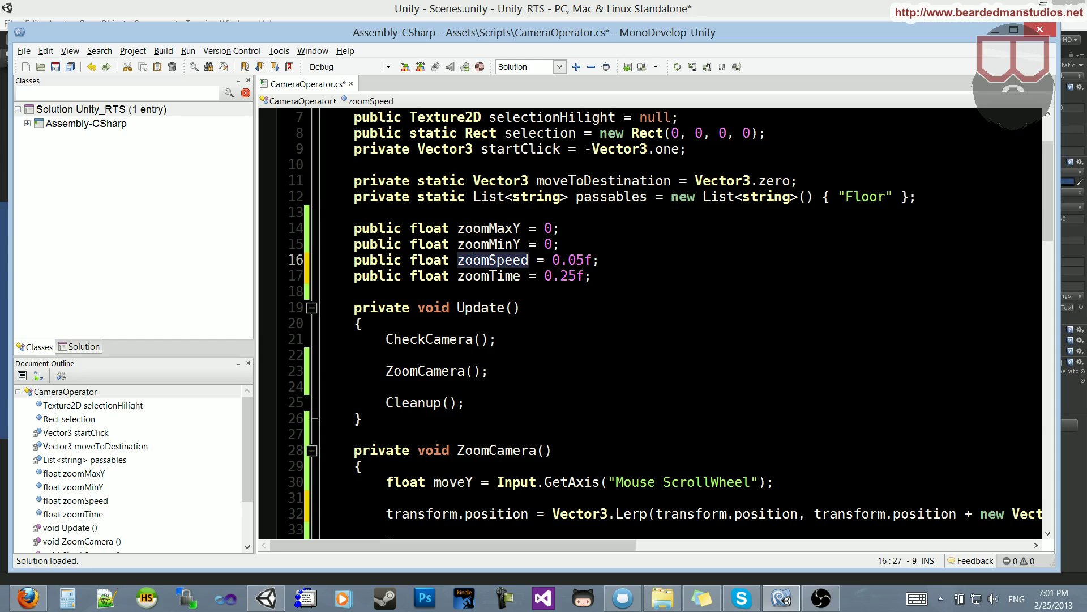
- Insert zoomTime as the Lerp interpolation amount and save the script
{"action": "double_click", "coordinate": [489, 275]}
{"action": "scroll", "coordinate": [650, 322], "scroll_direction": "down", "scroll_amount": 5}
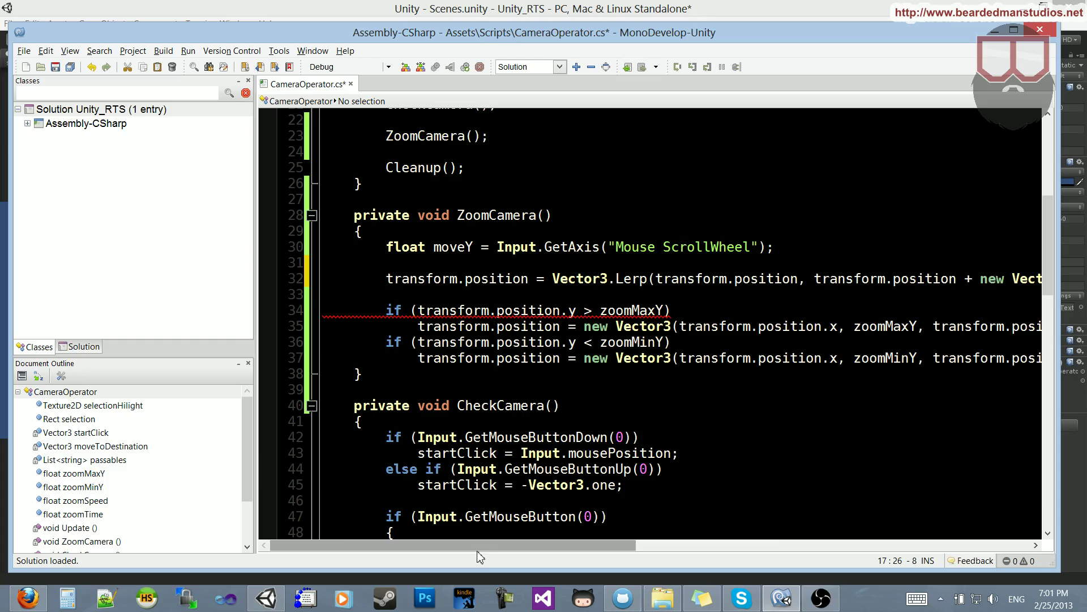
{"action": "left_click_drag", "start_coordinate": [484, 544], "coordinate": [673, 544]}
{"action": "left_click", "coordinate": [900, 279]}
{"action": "key", "text": "ctrl+v"}
{"action": "type", "text": ");"}
{"action": "key", "text": "ctrl+s"}
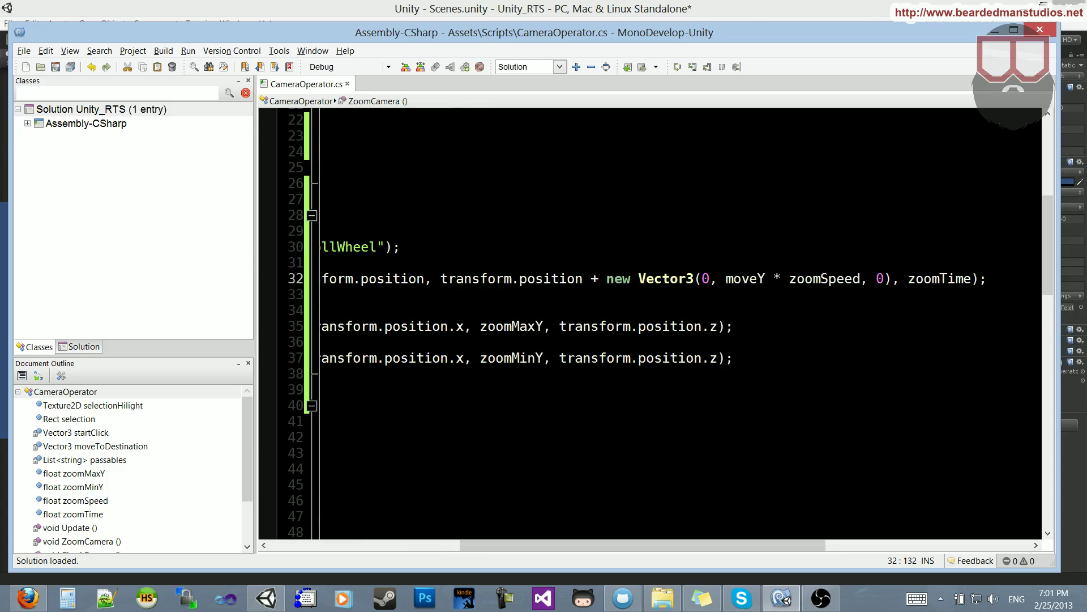
{"action": "left_click_drag", "start_coordinate": [673, 545], "coordinate": [484, 544]}
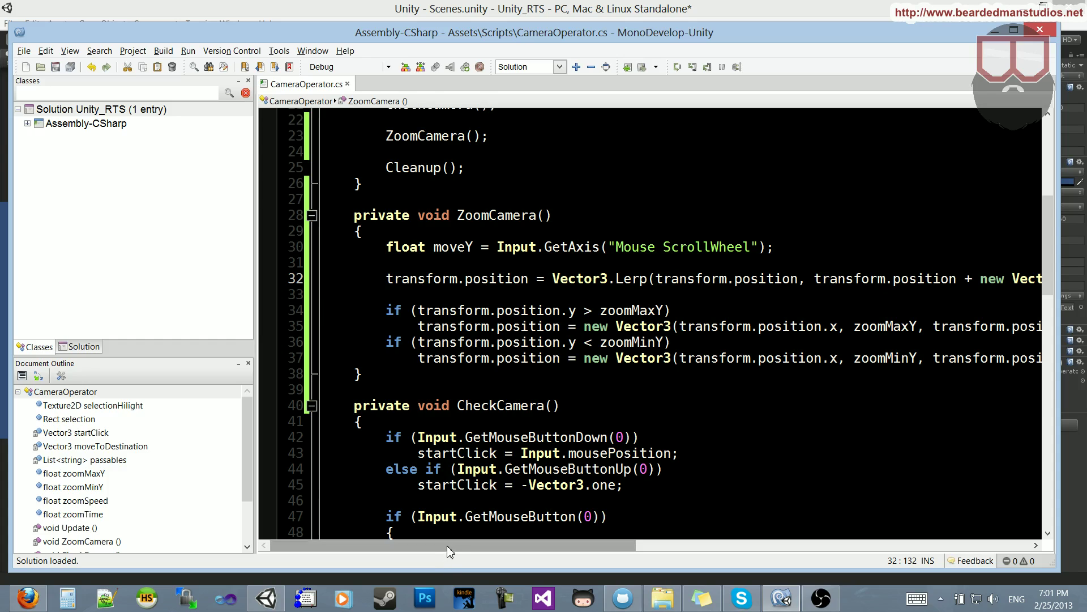
{"action": "left_click_drag", "start_coordinate": [447, 545], "coordinate": [559, 534]}
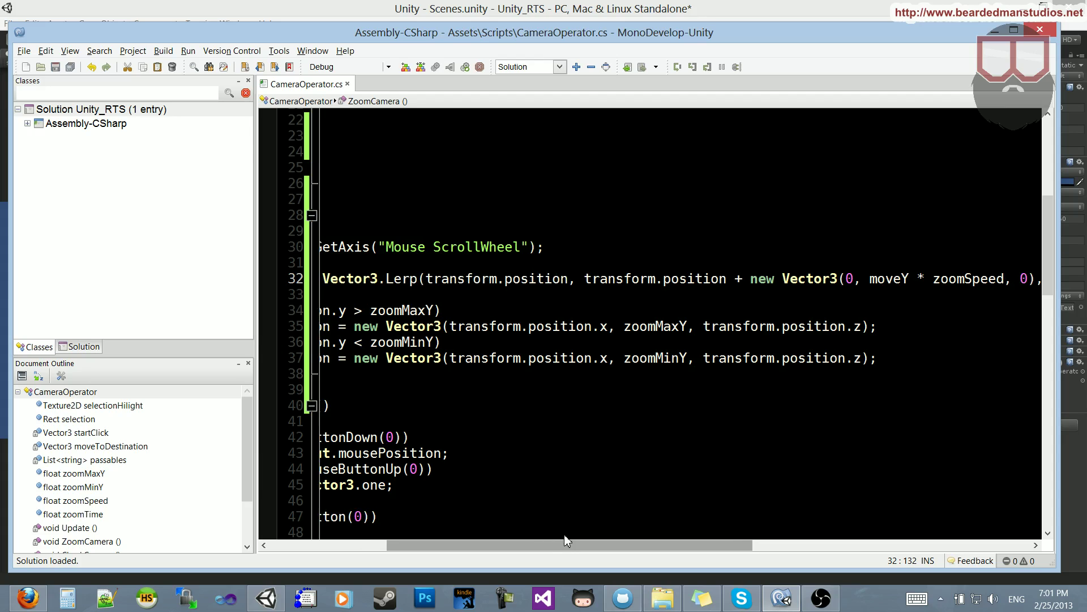
{"action": "left_click_drag", "start_coordinate": [558, 534], "coordinate": [636, 536]}
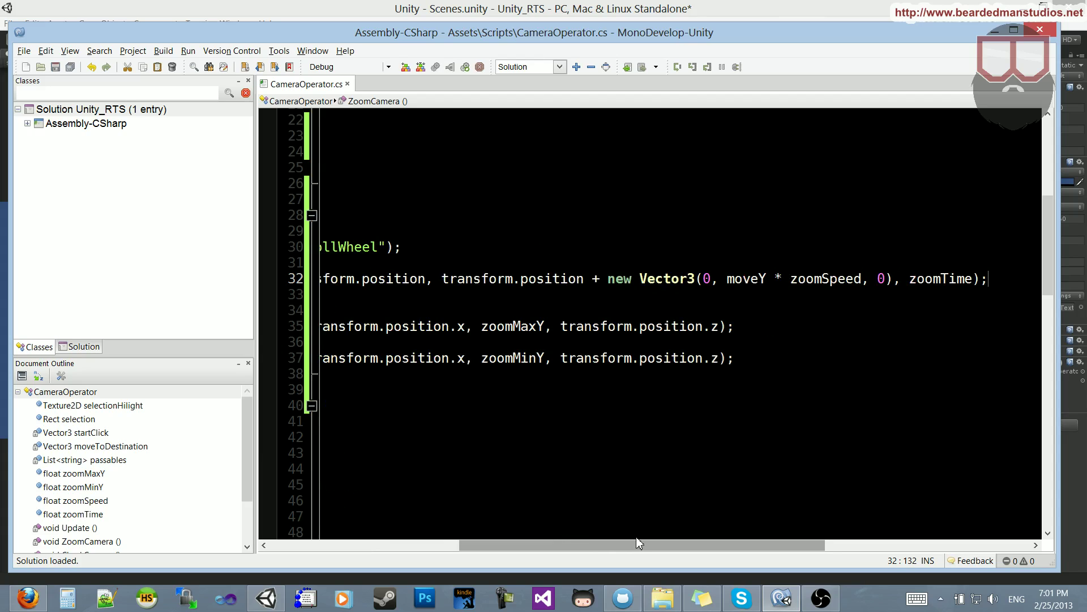
{"action": "left_click_drag", "start_coordinate": [640, 542], "coordinate": [690, 544]}
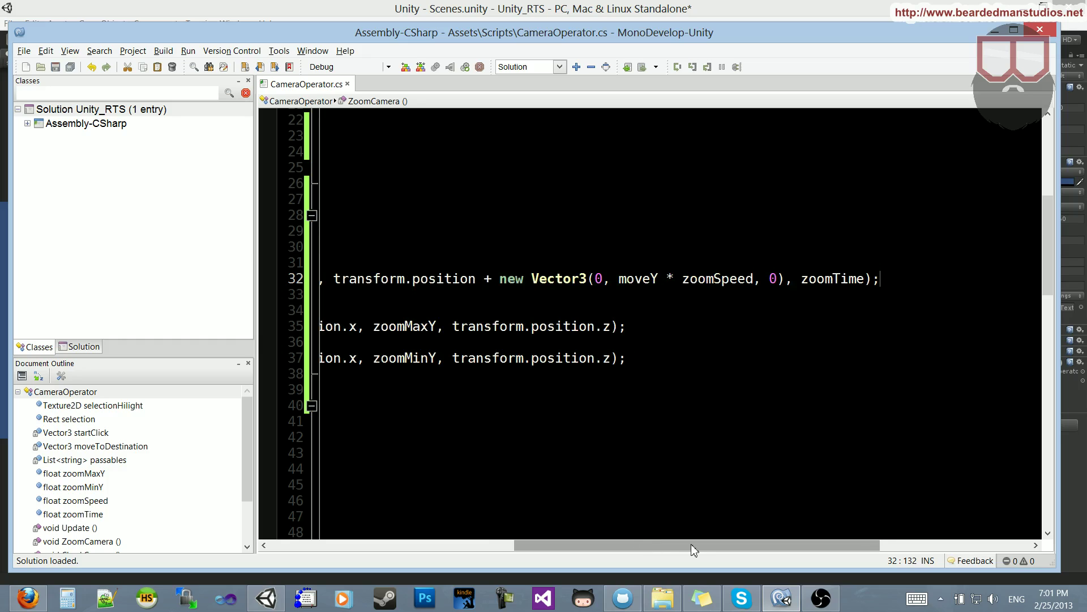
- Check zoomTime in the Lerp call and its field declaration, then return to Unity
{"action": "left_click", "coordinate": [832, 279]}
{"action": "double_click", "coordinate": [832, 279]}
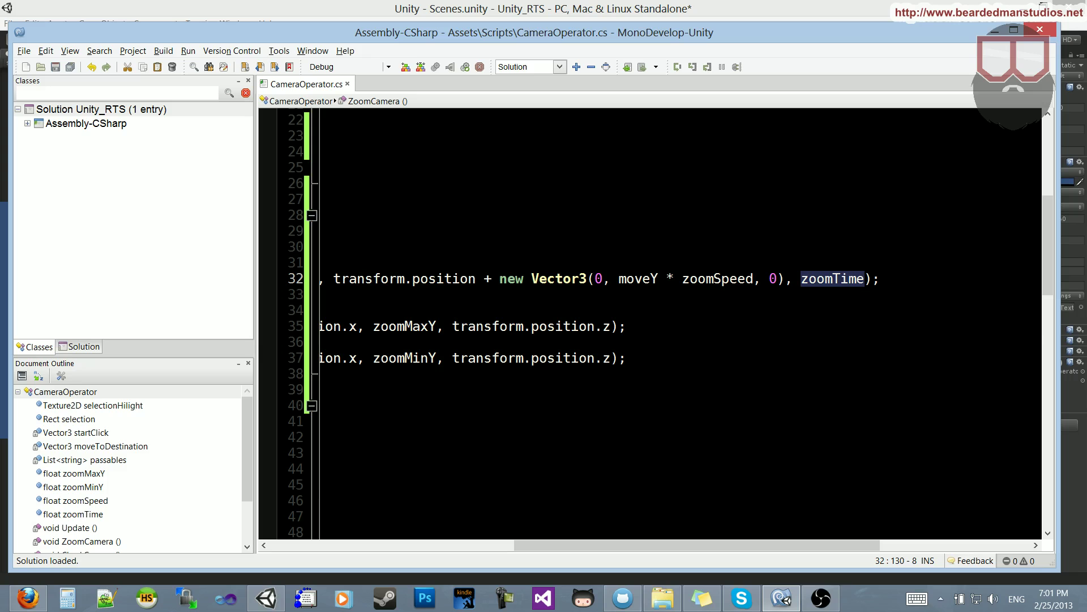
{"action": "left_click_drag", "start_coordinate": [749, 544], "coordinate": [487, 545]}
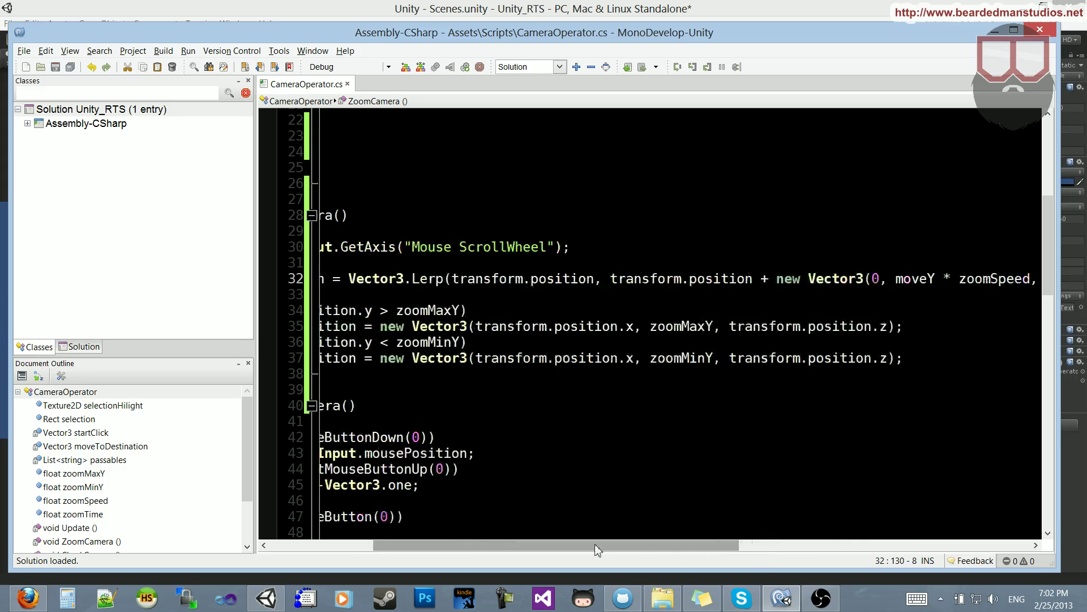
{"action": "left_click", "coordinate": [450, 309]}
{"action": "scroll", "coordinate": [449, 309], "scroll_direction": "up", "scroll_amount": 6}
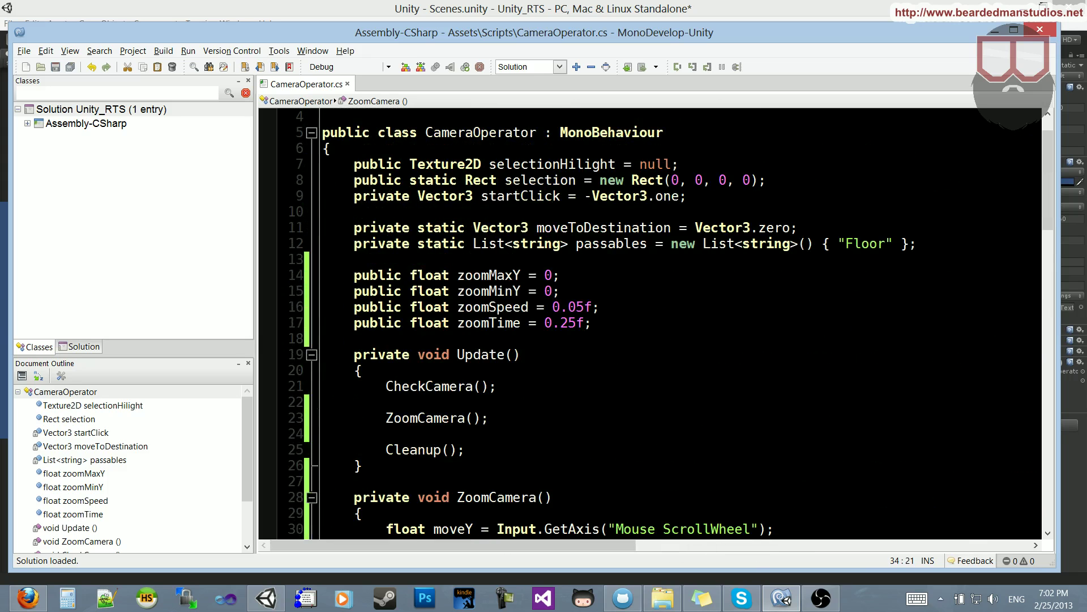
{"action": "double_click", "coordinate": [489, 323]}
{"action": "scroll", "coordinate": [489, 324], "scroll_direction": "down", "scroll_amount": 3}
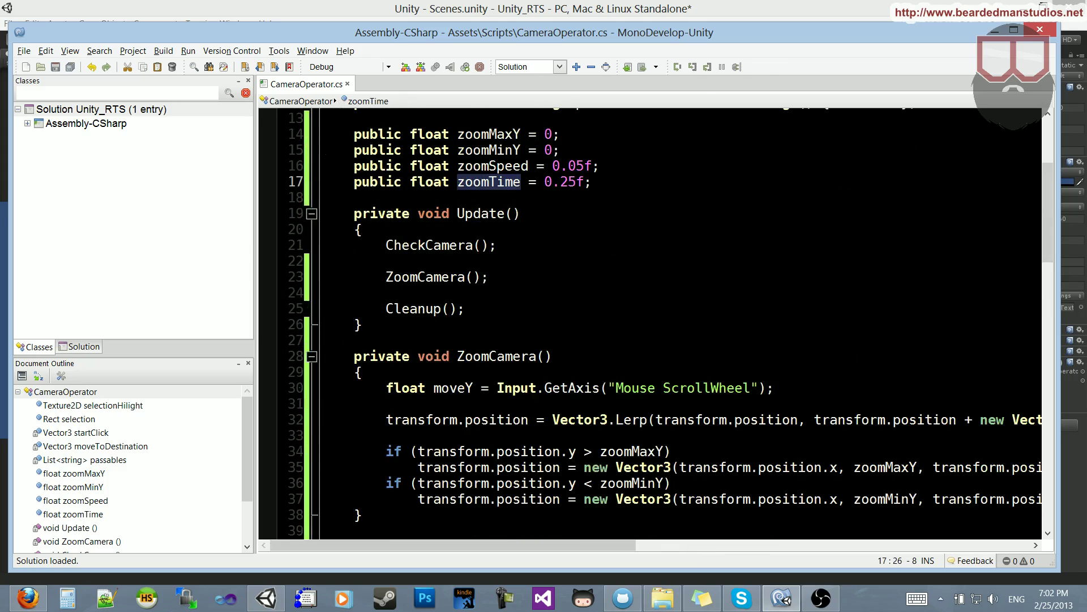
{"action": "left_click", "coordinate": [510, 7]}
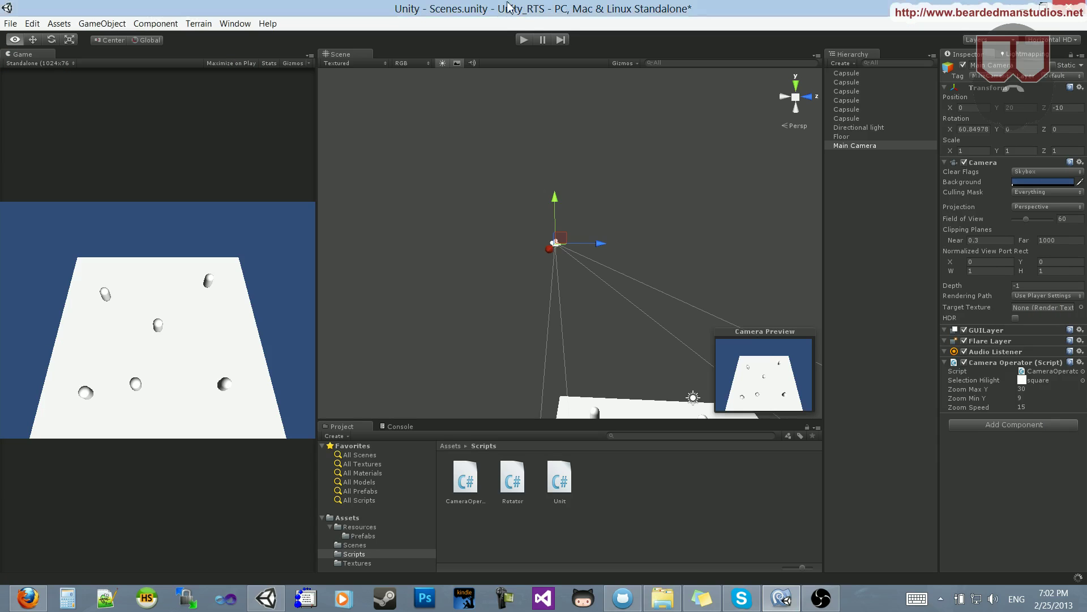
- Play the game and set Zoom Speed to 20 and Zoom Time to 0.01
{"action": "left_click", "coordinate": [523, 41]}
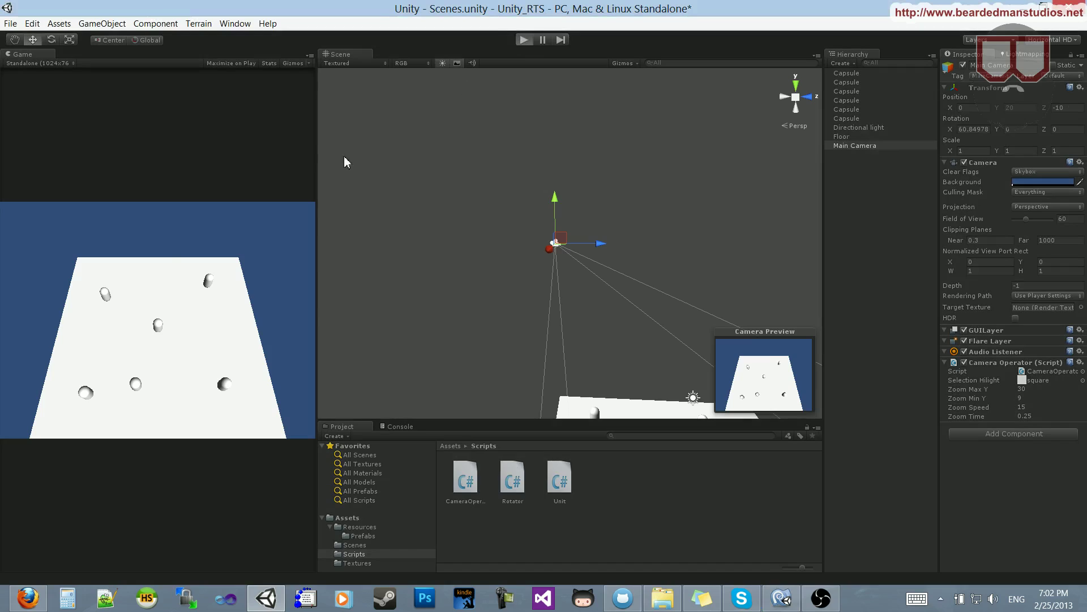
{"action": "scroll", "coordinate": [150, 308], "scroll_direction": "up", "scroll_amount": 3}
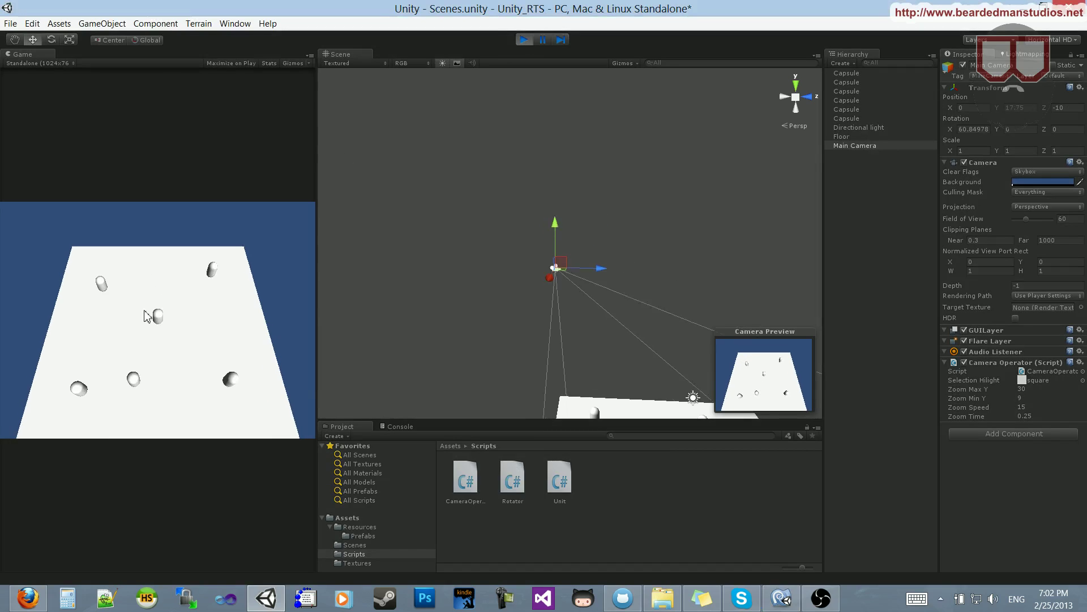
{"action": "scroll", "coordinate": [150, 330], "scroll_direction": "down", "scroll_amount": 2}
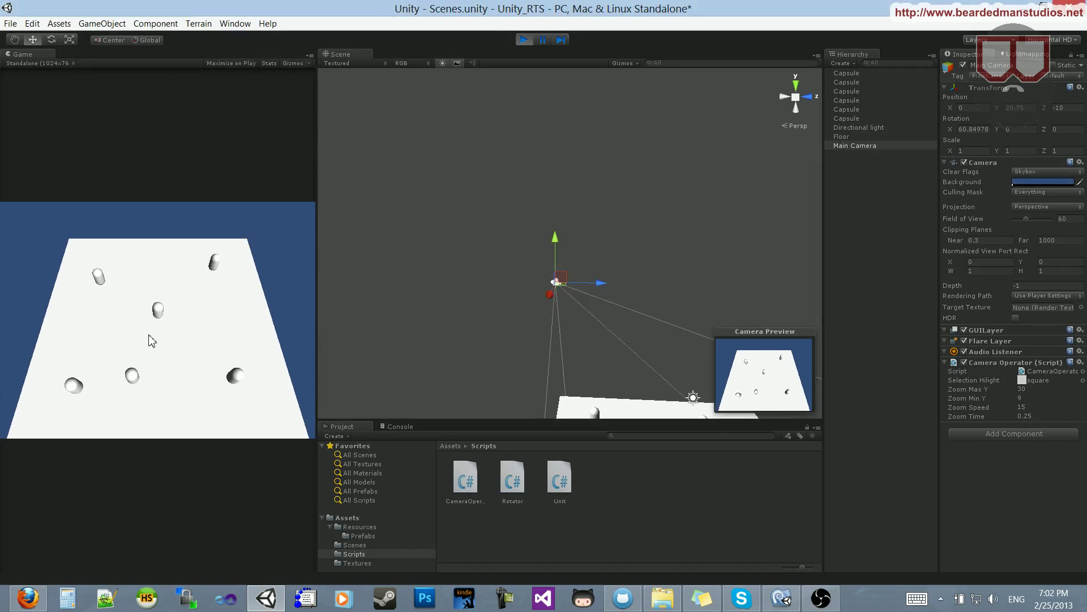
{"action": "scroll", "coordinate": [154, 333], "scroll_direction": "up", "scroll_amount": 1}
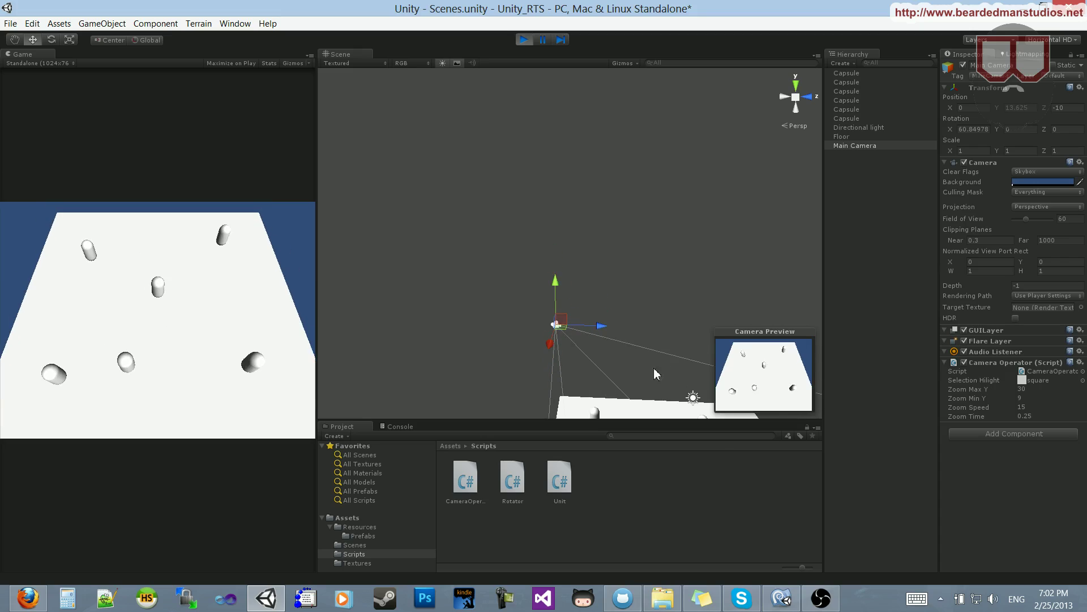
{"action": "left_click", "coordinate": [986, 407]}
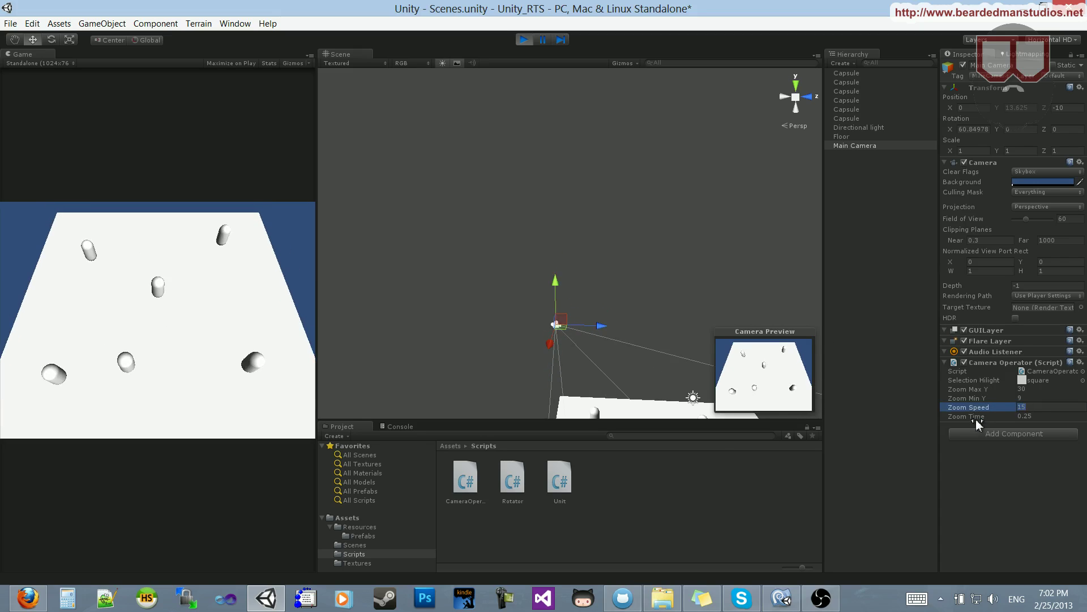
{"action": "type", "text": "20"}
{"action": "key", "text": "Return"}
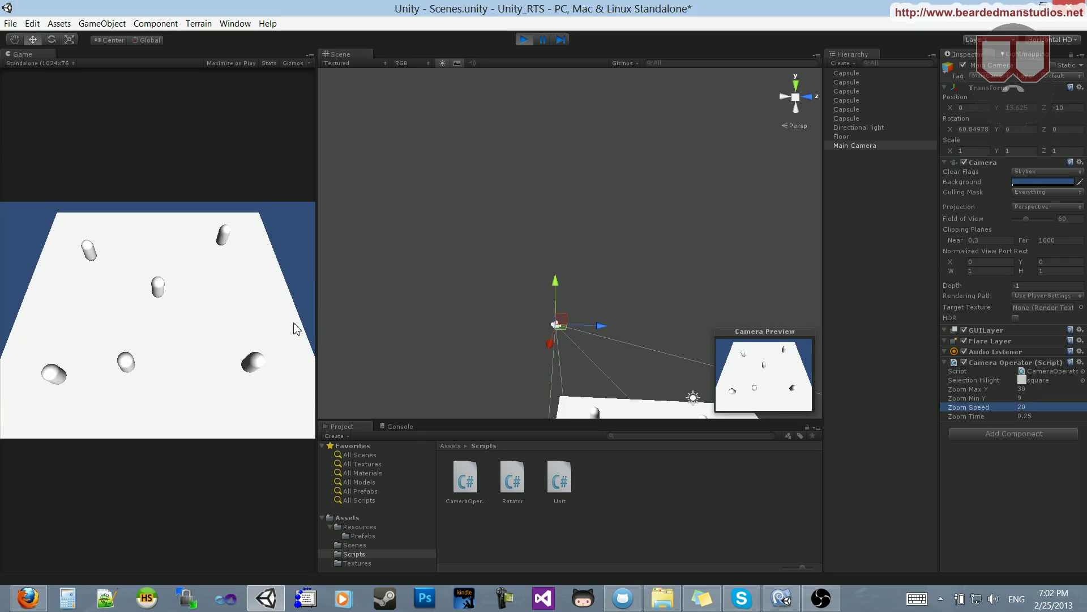
{"action": "scroll", "coordinate": [252, 340], "scroll_direction": "up", "scroll_amount": 1}
{"action": "scroll", "coordinate": [252, 339], "scroll_direction": "down", "scroll_amount": 1}
{"action": "left_click", "coordinate": [1032, 417]}
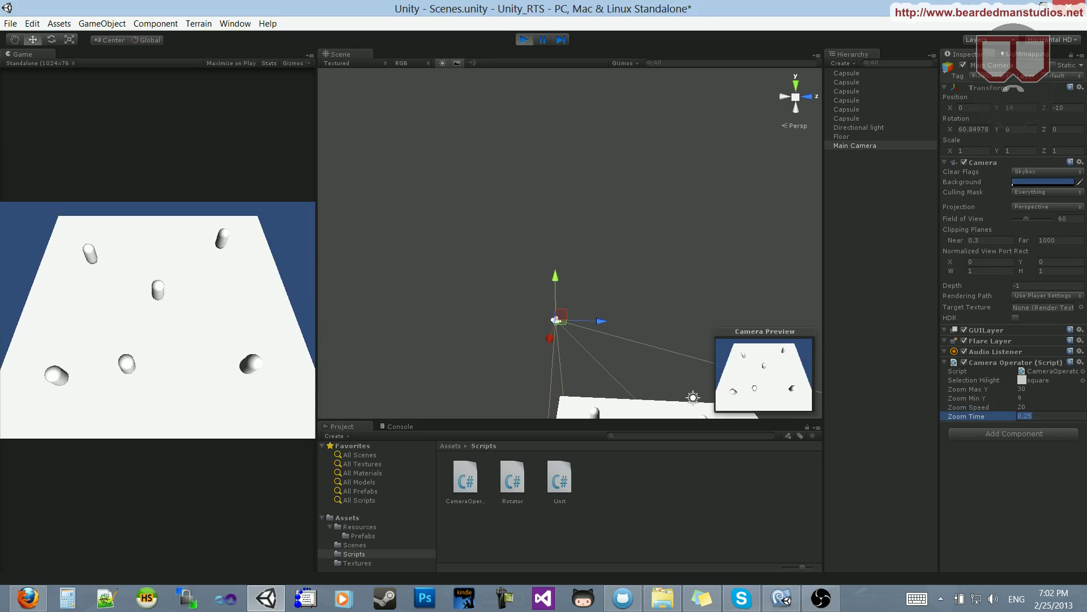
{"action": "type", "text": "0.01"}
{"action": "key", "text": "Return"}
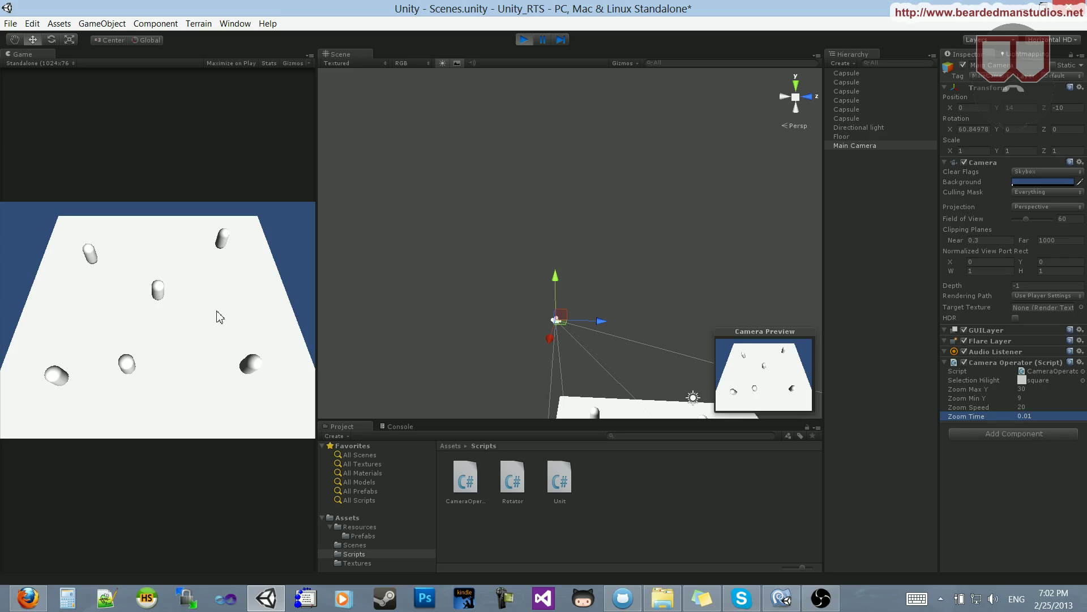
{"action": "scroll", "coordinate": [211, 329], "scroll_direction": "up", "scroll_amount": 1}
{"action": "scroll", "coordinate": [210, 332], "scroll_direction": "down", "scroll_amount": 1}
{"action": "scroll", "coordinate": [211, 332], "scroll_direction": "down", "scroll_amount": 1}
{"action": "scroll", "coordinate": [211, 331], "scroll_direction": "down", "scroll_amount": 1}
{"action": "scroll", "coordinate": [212, 332], "scroll_direction": "down", "scroll_amount": 1}
{"action": "scroll", "coordinate": [214, 333], "scroll_direction": "down", "scroll_amount": 1}
{"action": "scroll", "coordinate": [214, 333], "scroll_direction": "down", "scroll_amount": 1}
{"action": "scroll", "coordinate": [216, 333], "scroll_direction": "down", "scroll_amount": 1}
{"action": "scroll", "coordinate": [219, 333], "scroll_direction": "down", "scroll_amount": 1}
{"action": "scroll", "coordinate": [219, 333], "scroll_direction": "down", "scroll_amount": 1}
{"action": "scroll", "coordinate": [218, 333], "scroll_direction": "down", "scroll_amount": 1}
{"action": "scroll", "coordinate": [218, 333], "scroll_direction": "down", "scroll_amount": 1}
- Stop Play mode and add a public float zoomDestination = 0 field below zoomTime
{"action": "left_click", "coordinate": [523, 39]}
{"action": "key", "text": "alt+Tab"}
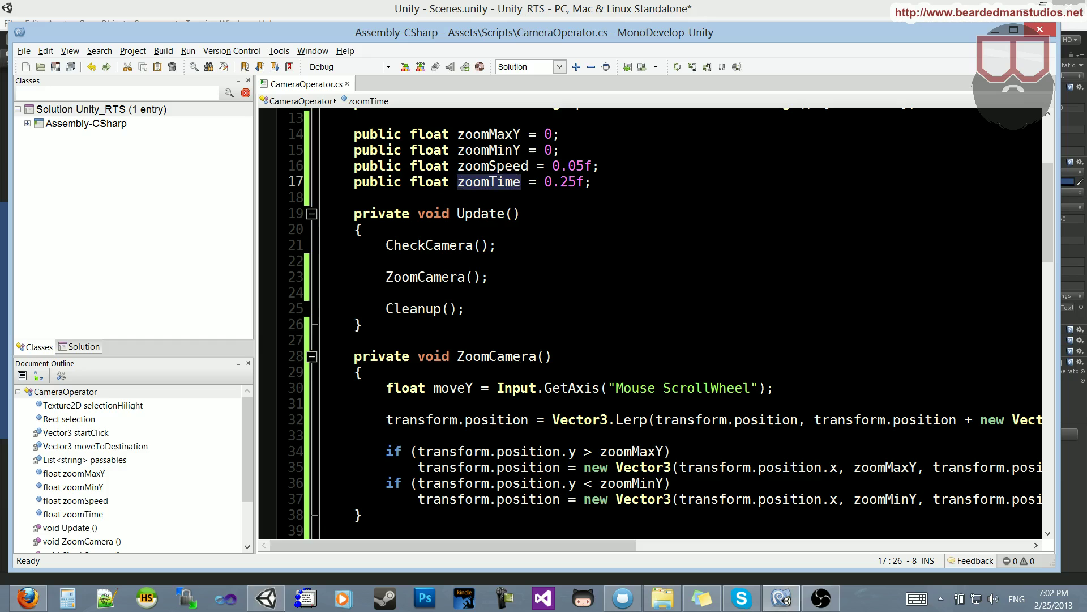
{"action": "left_click", "coordinate": [510, 403]}
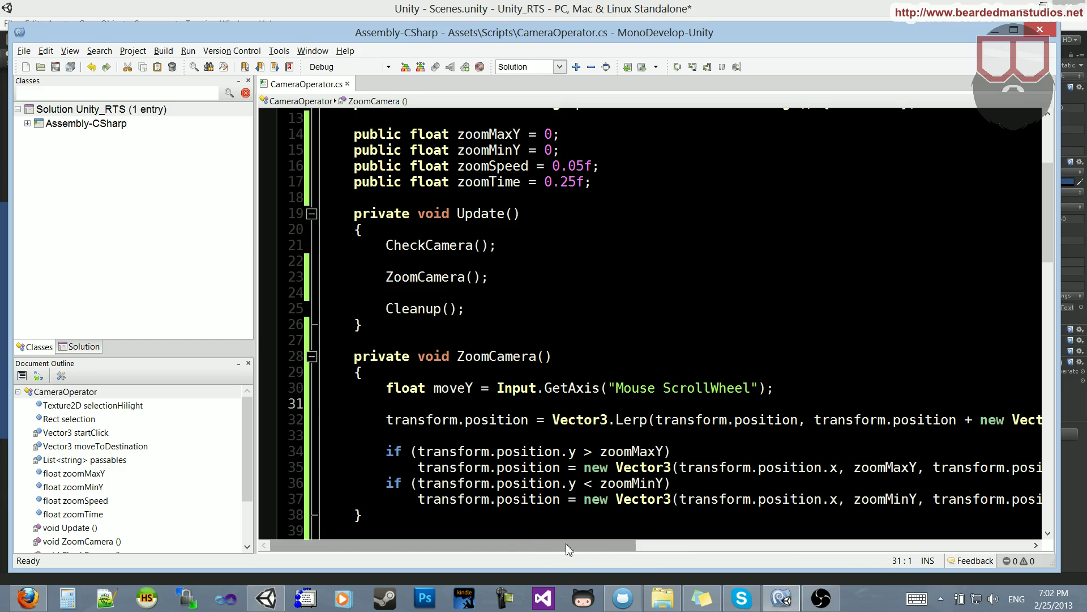
{"action": "scroll", "coordinate": [651, 323], "scroll_direction": "up", "scroll_amount": 2}
{"action": "scroll", "coordinate": [650, 324], "scroll_direction": "up", "scroll_amount": 1}
{"action": "left_click", "coordinate": [650, 323]}
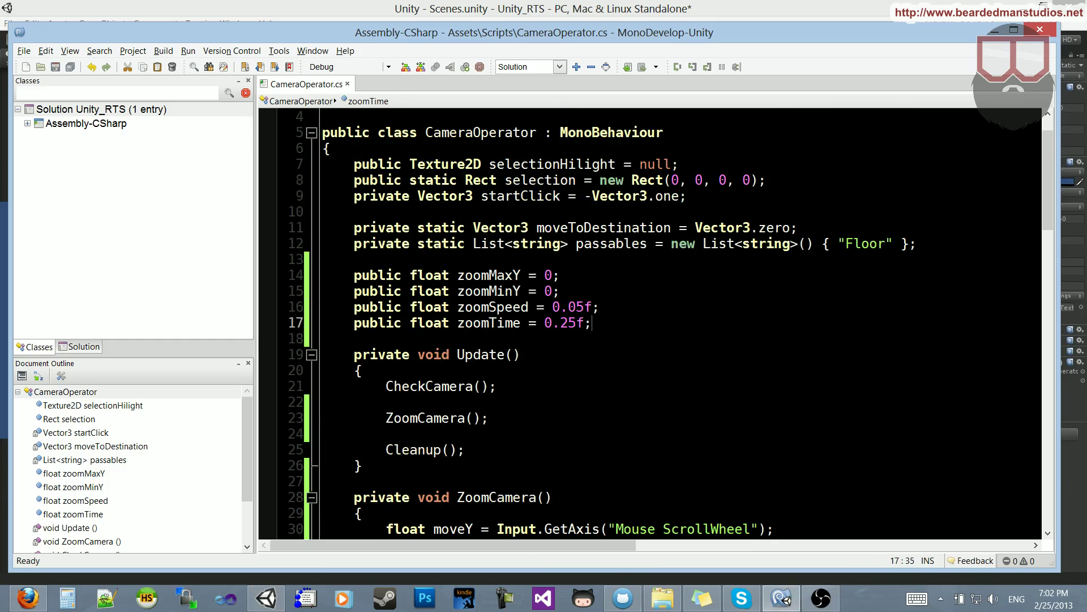
{"action": "key", "text": "Return"}
{"action": "key", "text": "Return"}
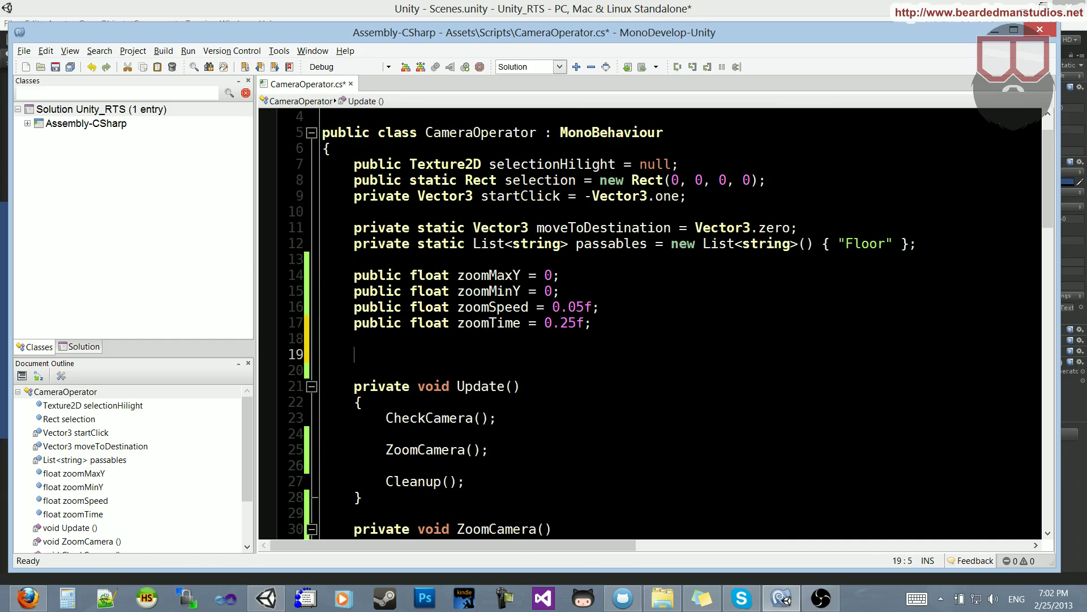
{"action": "type", "text": "public float"}
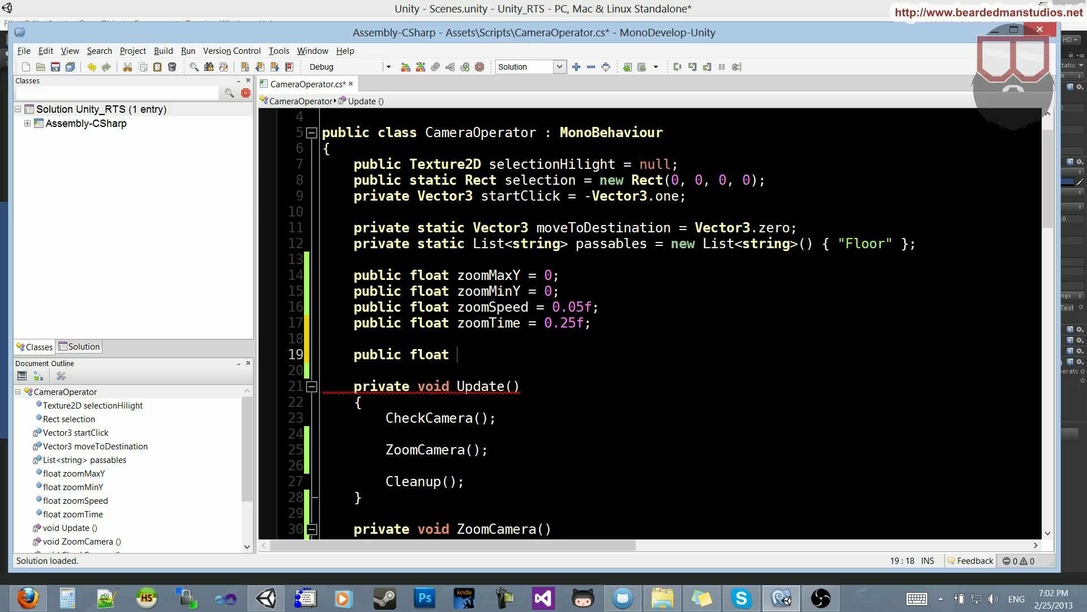
{"action": "scroll", "coordinate": [650, 323], "scroll_direction": "down", "scroll_amount": 2}
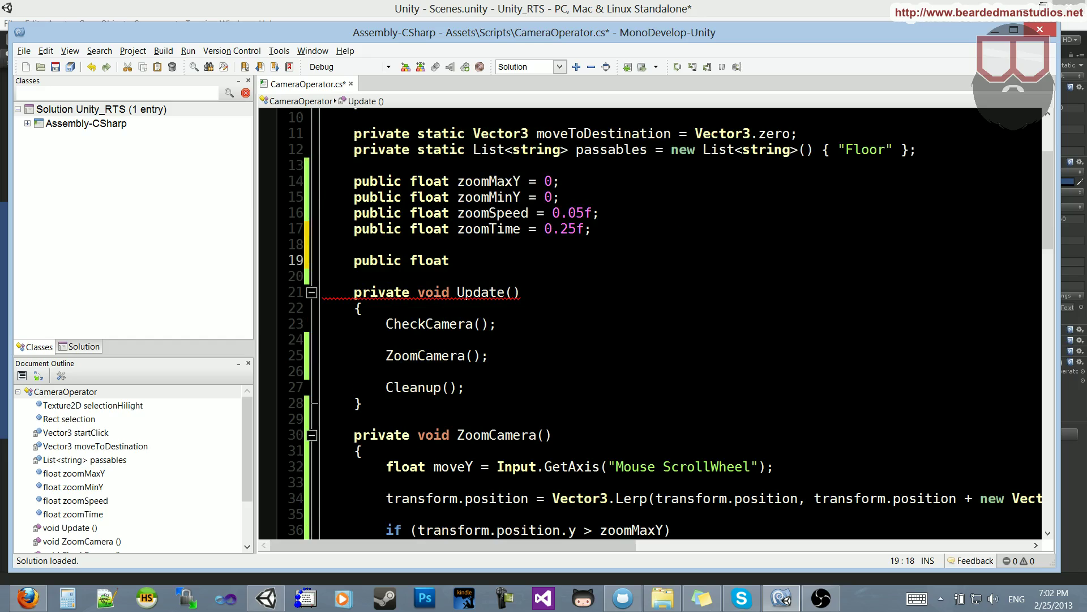
{"action": "type", "text": "zooom"}
{"action": "key", "text": "BackSpace"}
{"action": "type", "text": "mDestination = 0;"}
{"action": "key", "text": "Up"}
{"action": "key", "text": "BackSpace"}
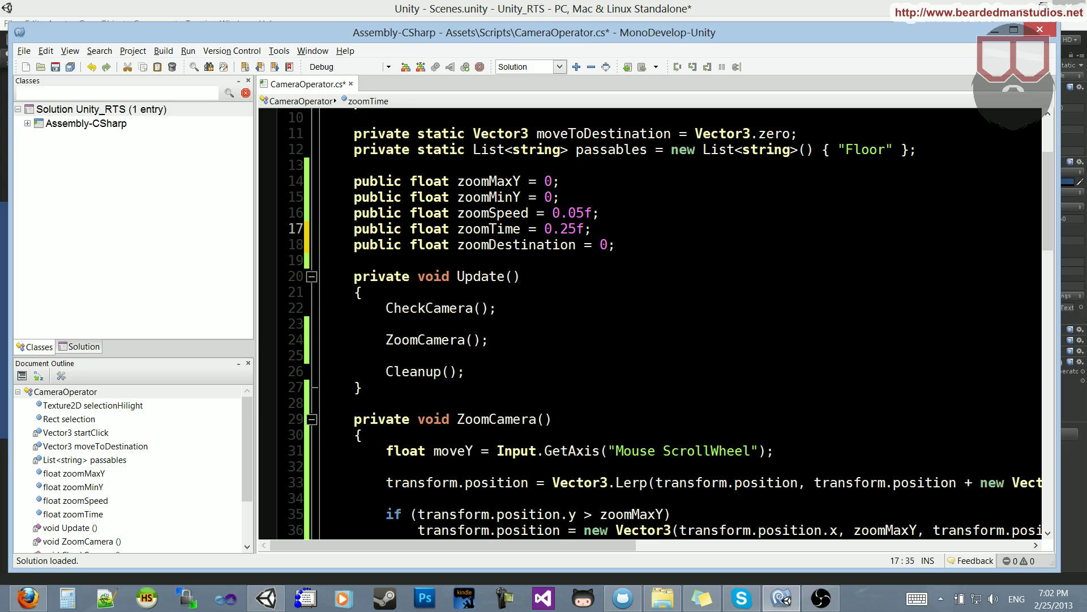
- Add an if (moveY != 0) condition for zoomDestination below the moveY line
{"action": "double_click", "coordinate": [517, 245]}
{"action": "scroll", "coordinate": [649, 323], "scroll_direction": "down", "scroll_amount": 3}
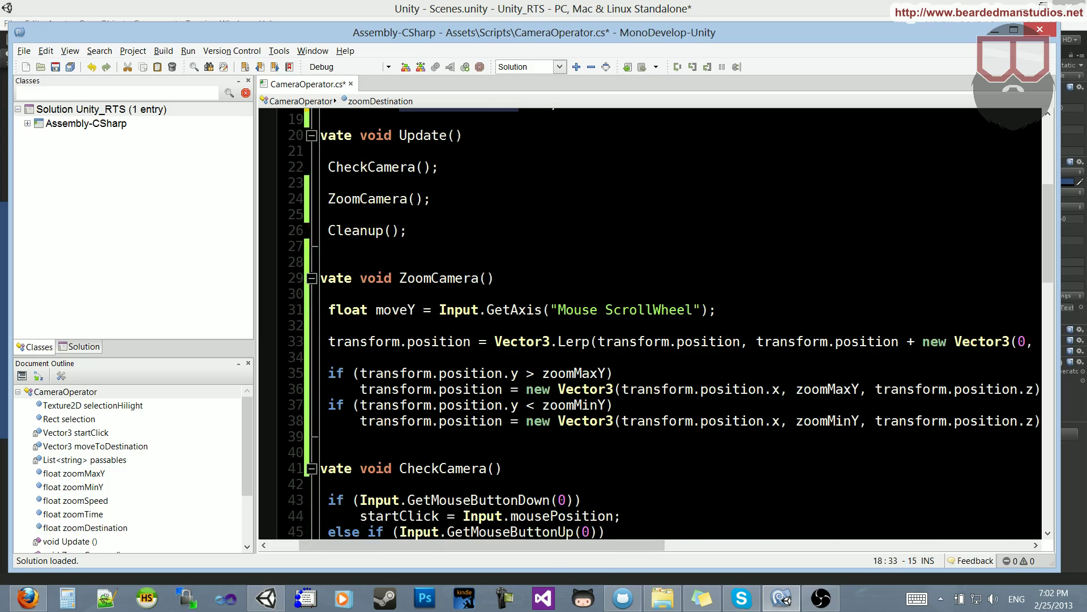
{"action": "left_click", "coordinate": [328, 325]}
{"action": "key", "text": "Return"}
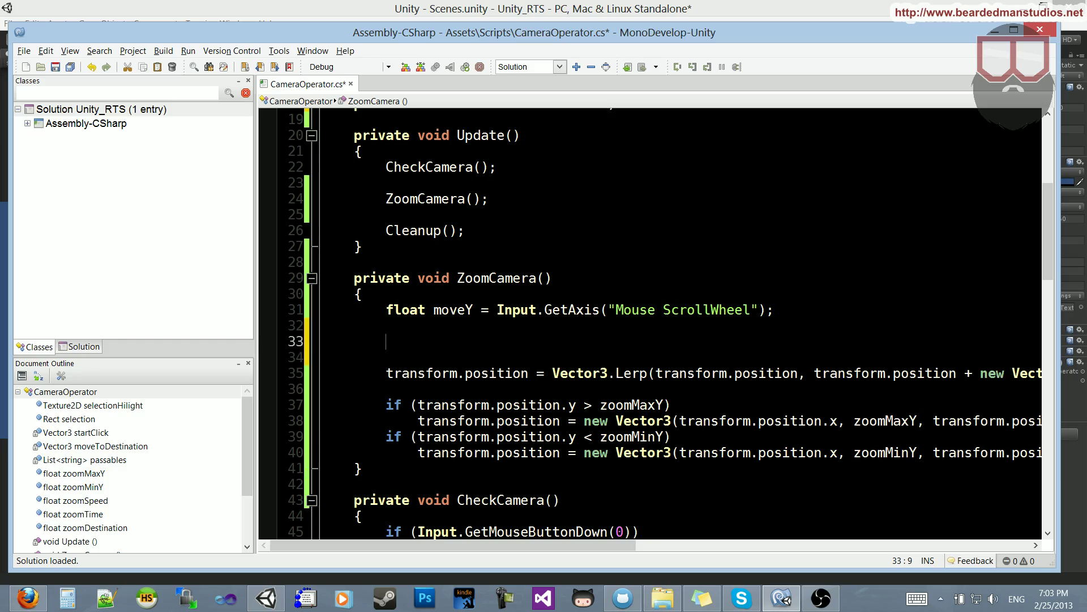
{"action": "type", "text": "if (moveY != zoomDestination"}
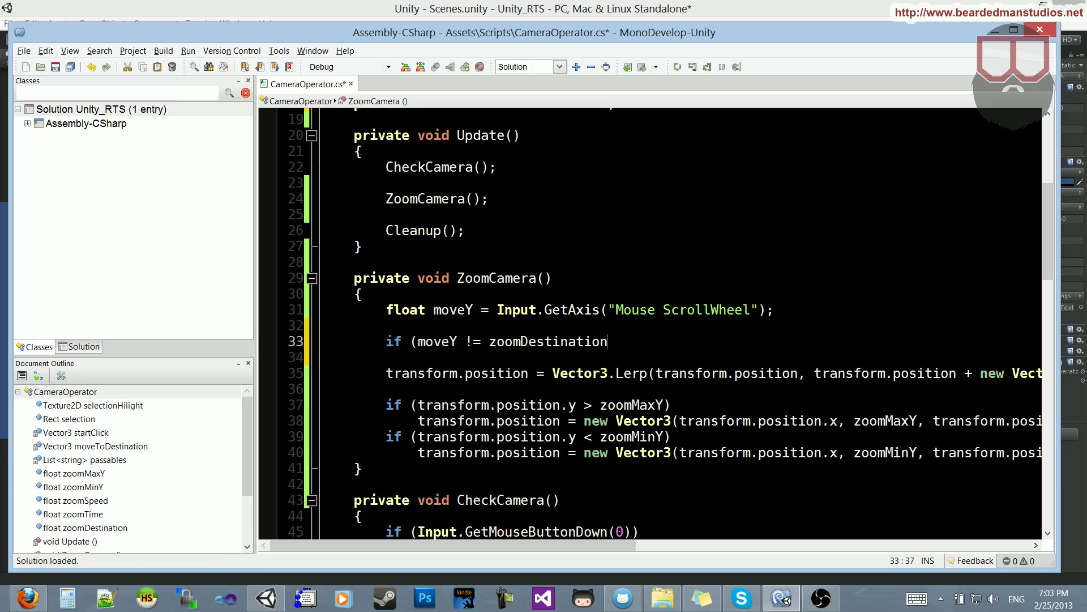
{"action": "key", "text": "ctrl+BackSpace"}
{"action": "type", "text": "0)"}
{"action": "key", "text": "Return"}
{"action": "type", "text": "{"}
{"action": "key", "text": "Return"}
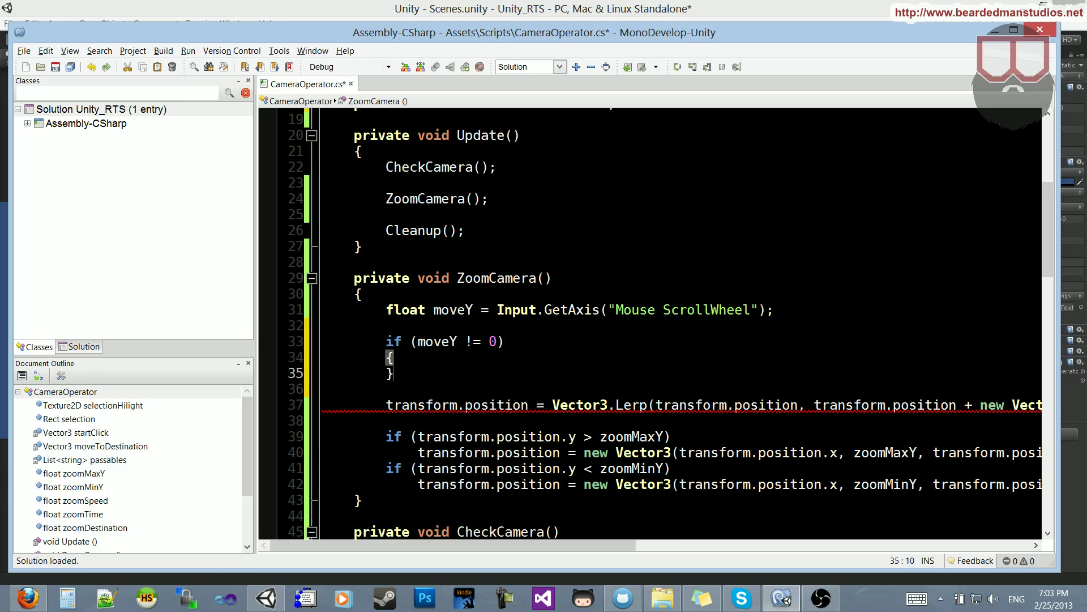
{"action": "type", "text": "zoomDestination"}
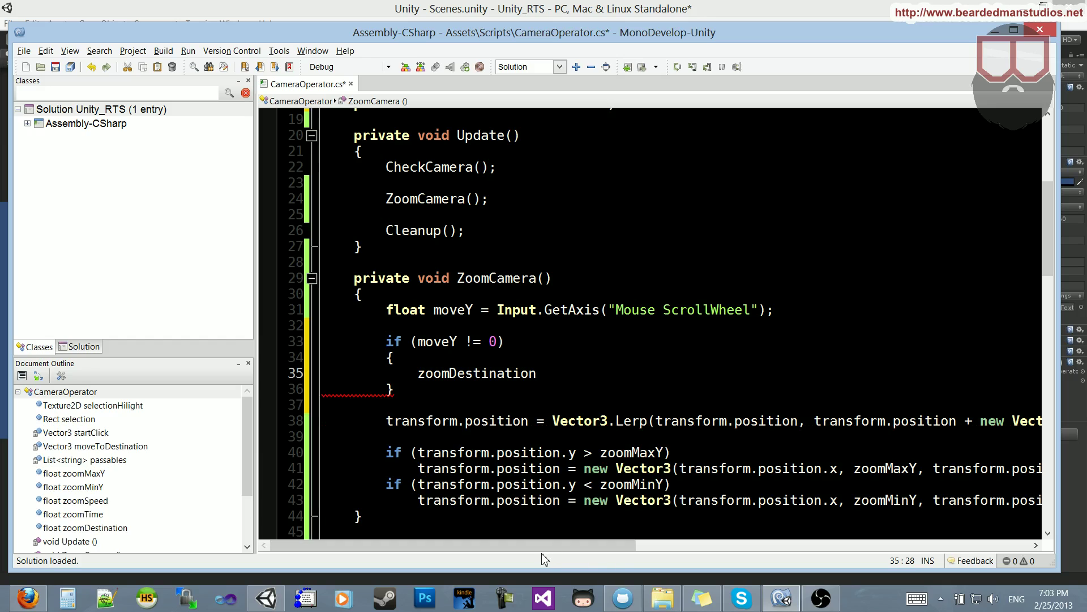
{"action": "left_click_drag", "start_coordinate": [595, 545], "coordinate": [713, 545]}
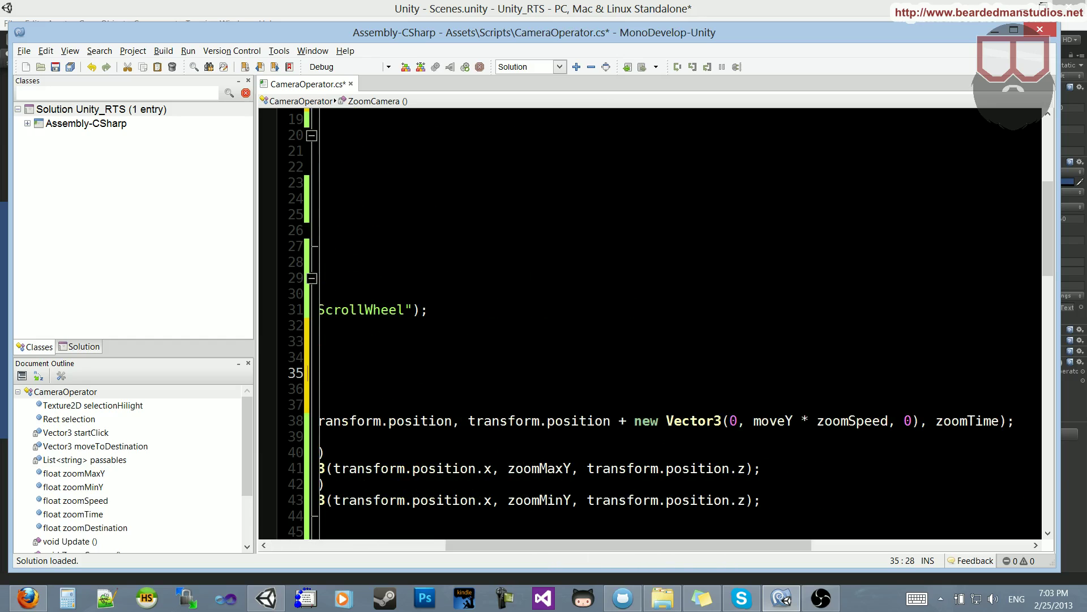
- Assign moveY * zoomSpeed to zoomDestination and remove the if's brace lines
{"action": "left_click_drag", "start_coordinate": [754, 421], "coordinate": [889, 420]}
{"action": "key", "text": "ctrl+c"}
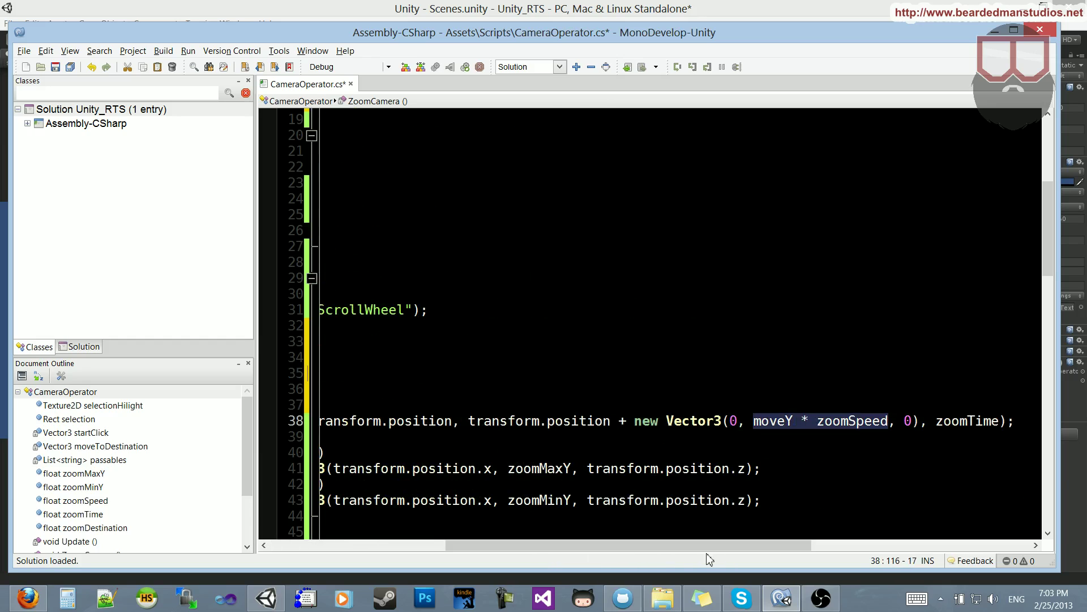
{"action": "left_click_drag", "start_coordinate": [604, 547], "coordinate": [425, 545]}
{"action": "key", "text": "Up"}
{"action": "key", "text": "Up"}
{"action": "key", "text": "Up"}
{"action": "key", "text": "ctrl+v"}
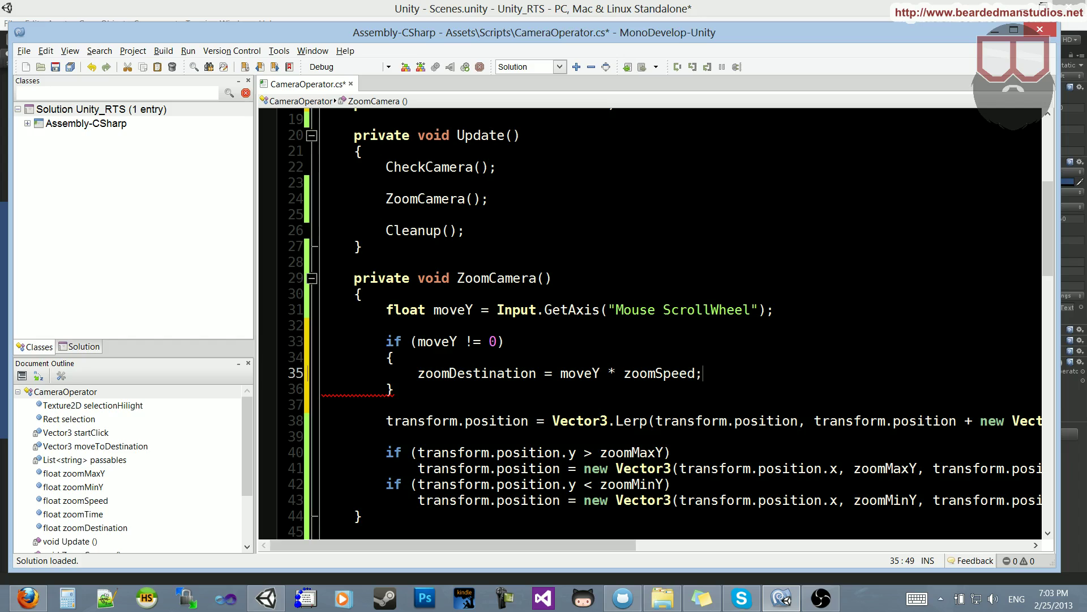
{"action": "key", "text": "Down"}
{"action": "key", "text": "shift+Up"}
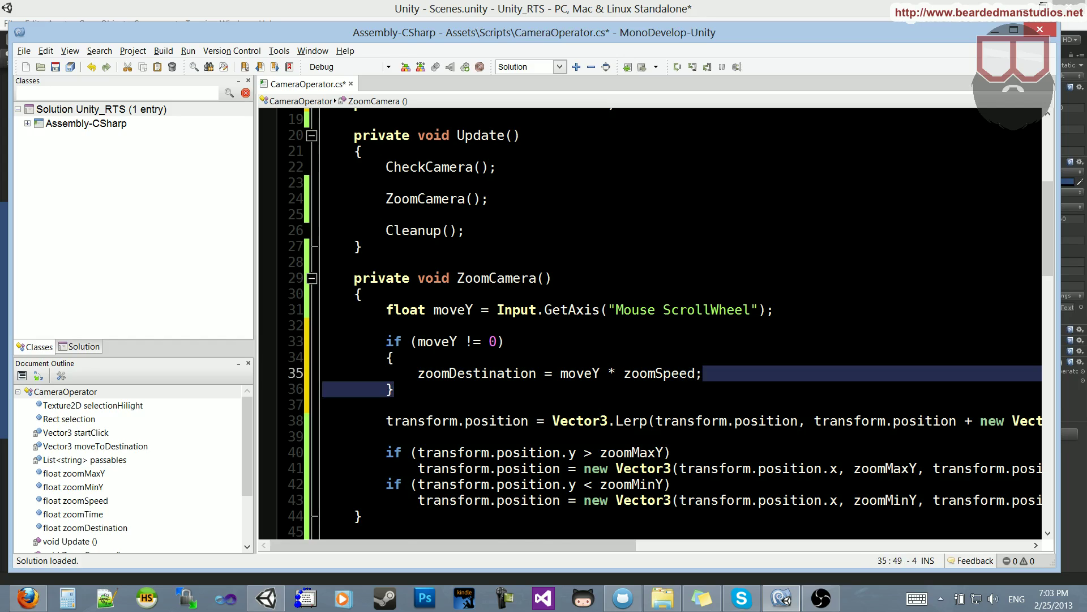
{"action": "key", "text": "Delete"}
{"action": "key", "text": "Up"}
{"action": "key", "text": "shift+Home"}
{"action": "key", "text": "BackSpace"}
{"action": "key", "text": "BackSpace"}
{"action": "key", "text": "Down"}
{"action": "key", "text": "ctrl+shift+Right"}
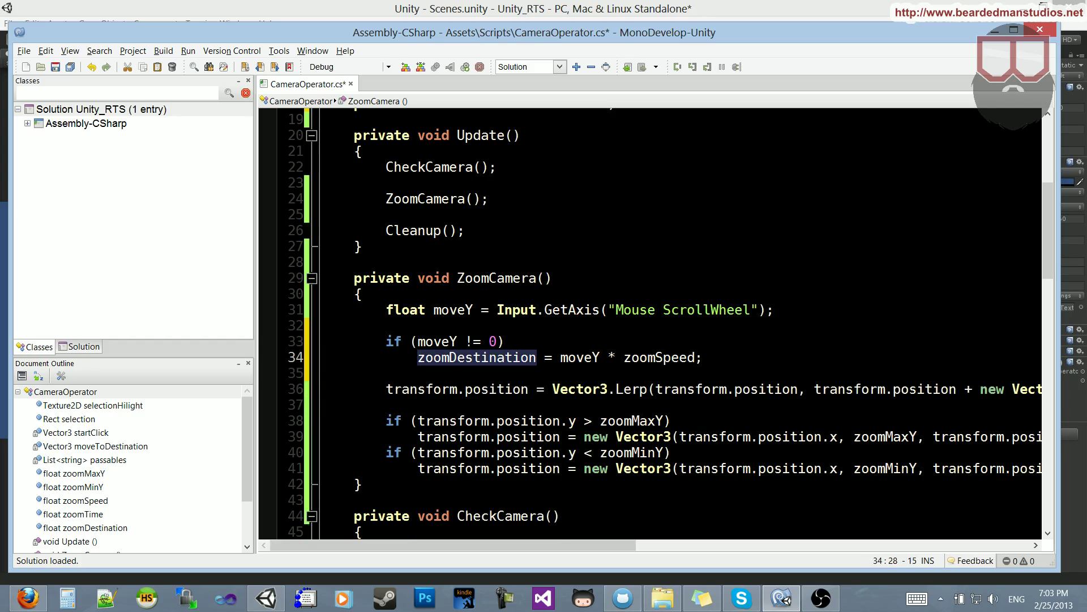
{"action": "left_click_drag", "start_coordinate": [489, 546], "coordinate": [721, 545]}
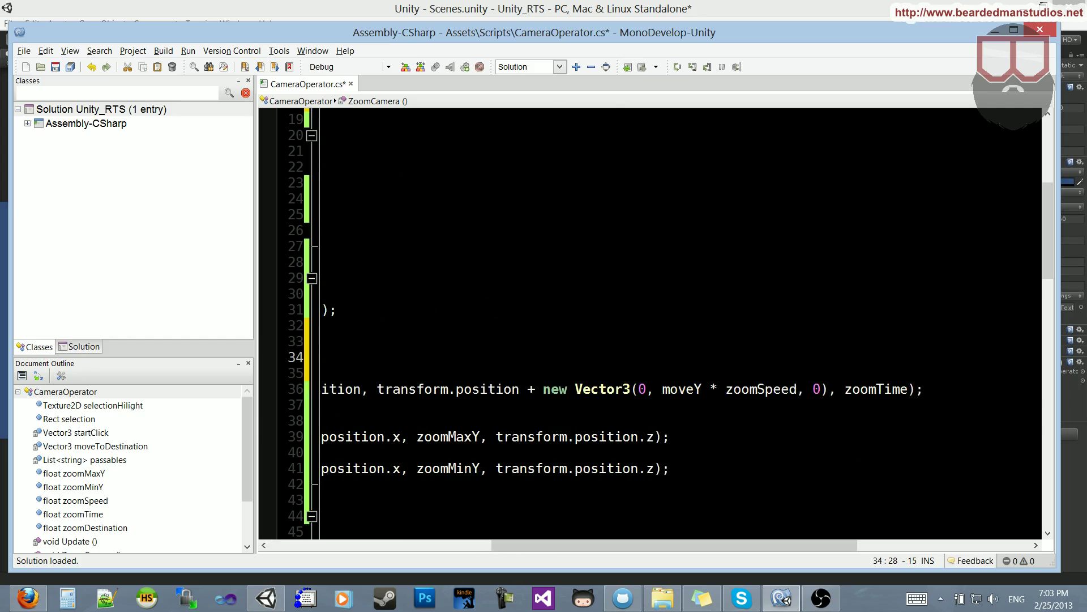
- Replace moveY * zoomSpeed in the Lerp with zoomDestination and save
{"action": "left_click", "coordinate": [829, 390]}
{"action": "left_click_drag", "start_coordinate": [662, 390], "coordinate": [798, 389]}
{"action": "type", "text": "zoomDestination"}
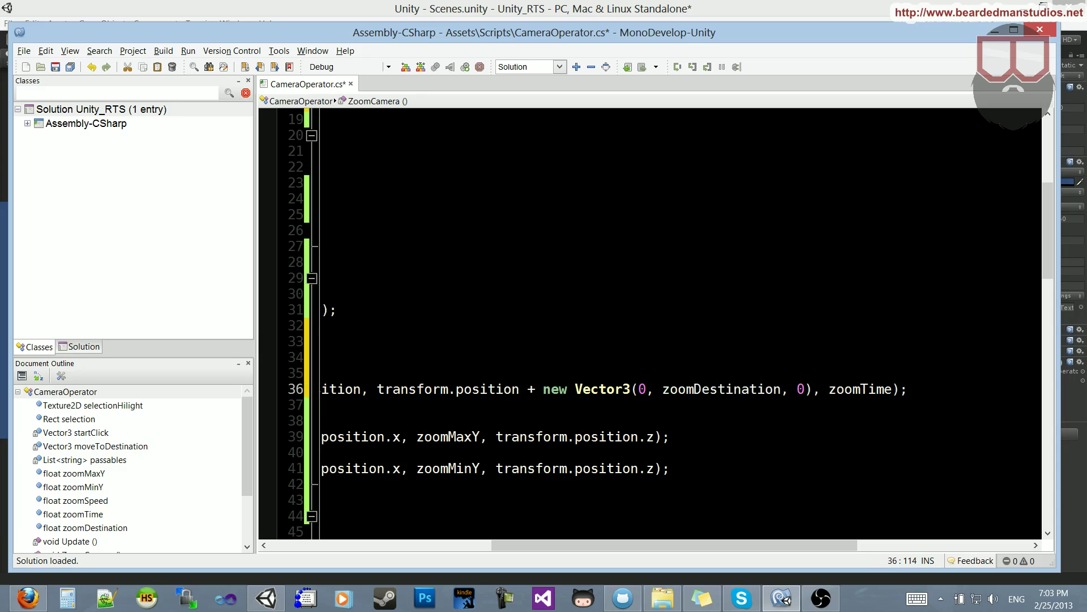
{"action": "key", "text": "ctrl+shift+Left"}
{"action": "key", "text": "ctrl+s"}
{"action": "mouse_move", "coordinate": [638, 545]}
{"action": "left_mouse_down"}
{"action": "mouse_move", "coordinate": [524, 545]}
{"action": "mouse_move", "coordinate": [467, 522]}
{"action": "mouse_move", "coordinate": [410, 522]}
{"action": "left_mouse_up"}
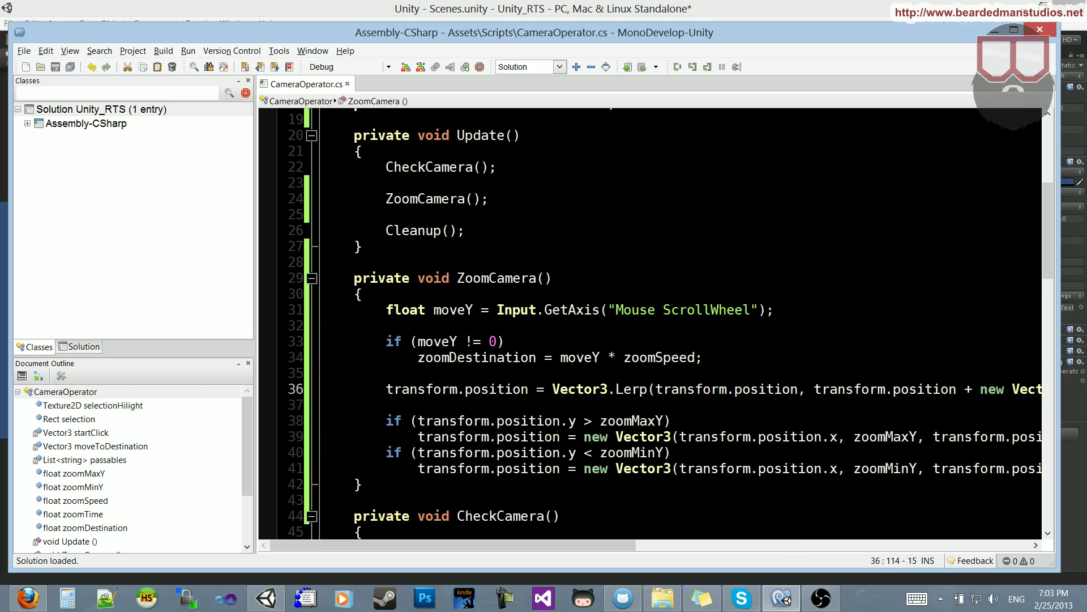
- Wrap the zoomDestination assignment under the if in braces
{"action": "left_click", "coordinate": [413, 341]}
{"action": "key", "text": "End"}
{"action": "key", "text": "Return"}
{"action": "type", "text": "{"}
{"action": "key", "text": "Down"}
{"action": "key", "text": "End"}
{"action": "key", "text": "Return"}
{"action": "type", "text": "}"}
{"action": "key", "text": "Return"}
{"action": "scroll", "coordinate": [649, 324], "scroll_direction": "up", "scroll_amount": 4}
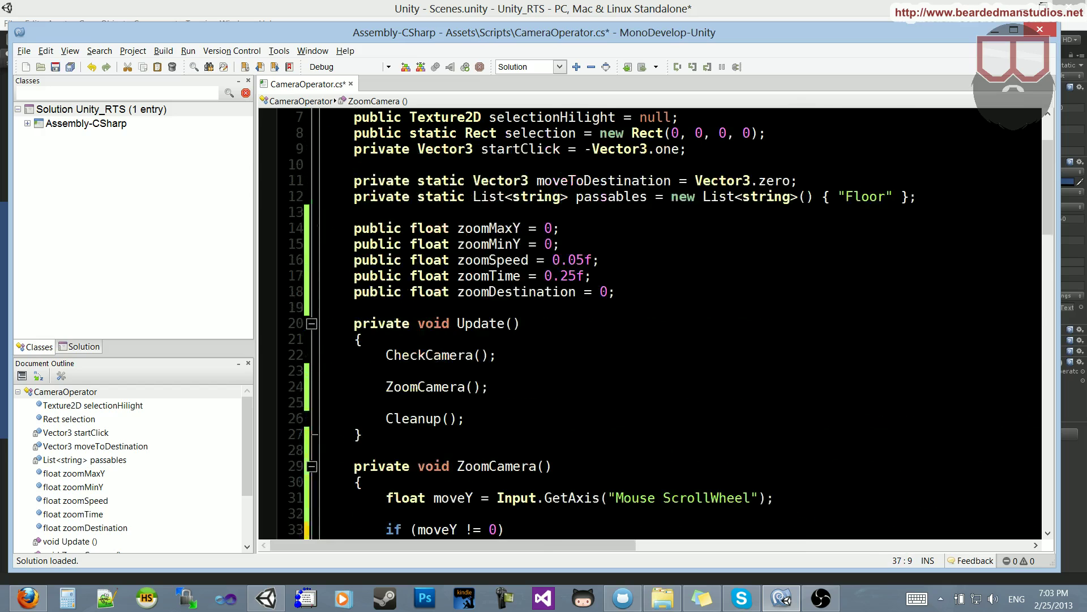
- Change zoomDestination to a Vector3 initialized to Vector3.zero and save
{"action": "double_click", "coordinate": [429, 292]}
{"action": "type", "text": "Ve"}
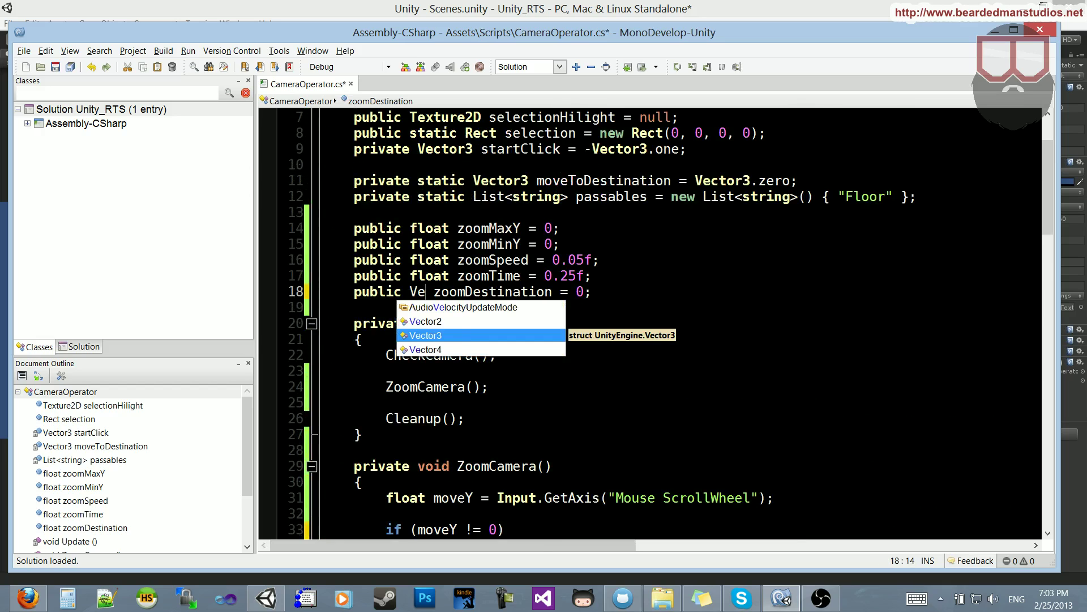
{"action": "key", "text": "Return"}
{"action": "left_click_drag", "start_coordinate": [600, 291], "coordinate": [626, 291]}
{"action": "type", "text": "= vec"}
{"action": "key", "text": "Return"}
{"action": "type", "text": ".zero"}
{"action": "key", "text": "ctrl+s"}
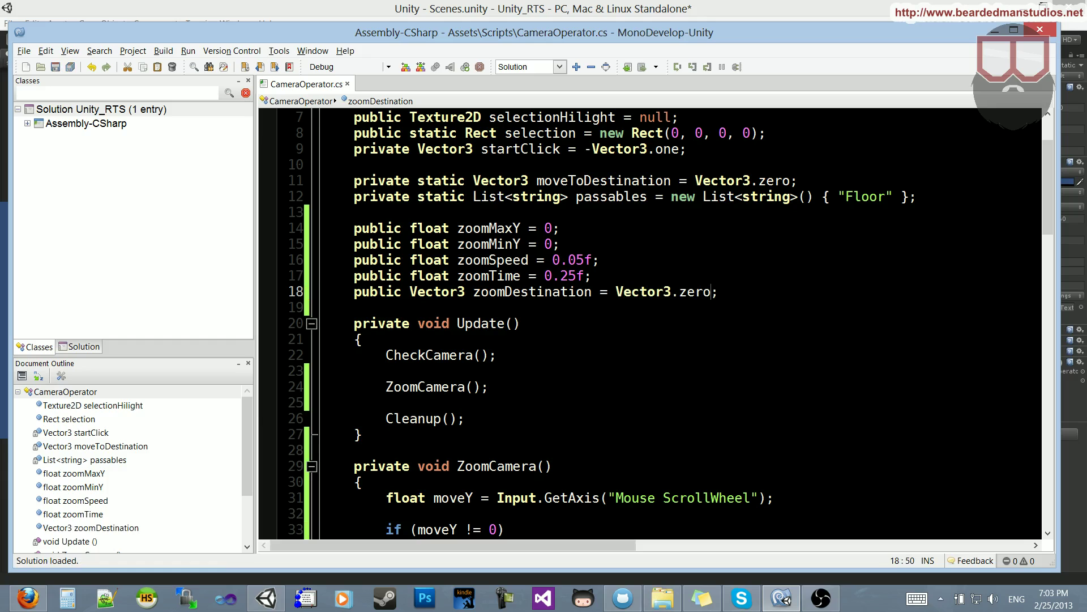
{"action": "double_click", "coordinate": [532, 291]}
{"action": "scroll", "coordinate": [533, 291], "scroll_direction": "down", "scroll_amount": 4}
{"action": "scroll", "coordinate": [532, 292], "scroll_direction": "down", "scroll_amount": 2}
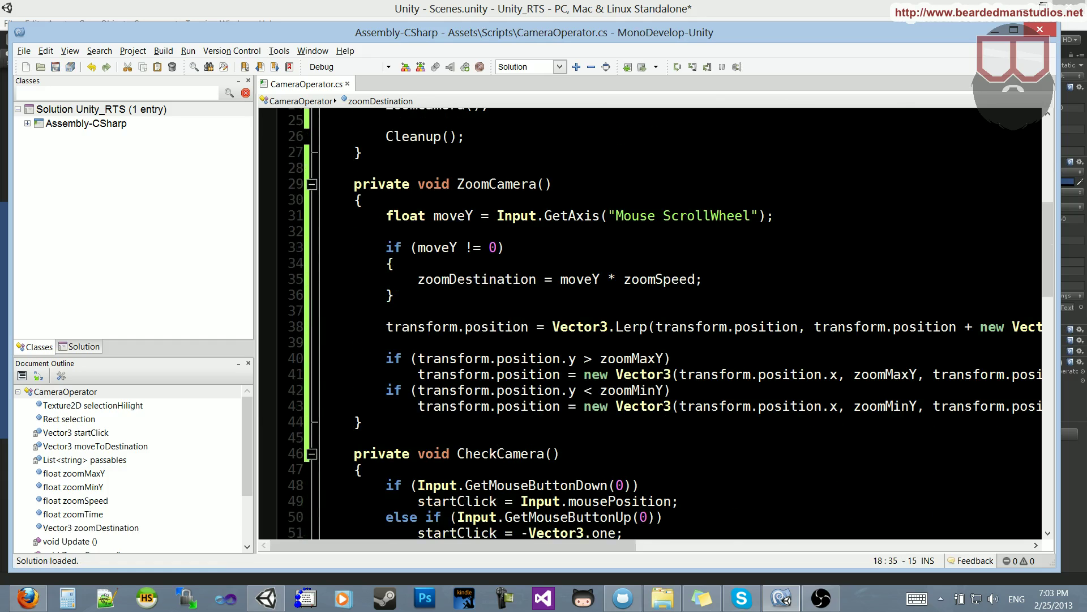
- Move the Lerp target expression into the zoomDestination assignment
{"action": "left_click_drag", "start_coordinate": [418, 279], "coordinate": [702, 279]}
{"action": "left_click_drag", "start_coordinate": [560, 279], "coordinate": [697, 279]}
{"action": "scroll", "coordinate": [650, 323], "scroll_direction": "right", "scroll_amount": 2}
{"action": "scroll", "coordinate": [650, 323], "scroll_direction": "right", "scroll_amount": 3}
{"action": "scroll", "coordinate": [650, 323], "scroll_direction": "right", "scroll_amount": 3}
{"action": "left_click", "coordinate": [467, 326]}
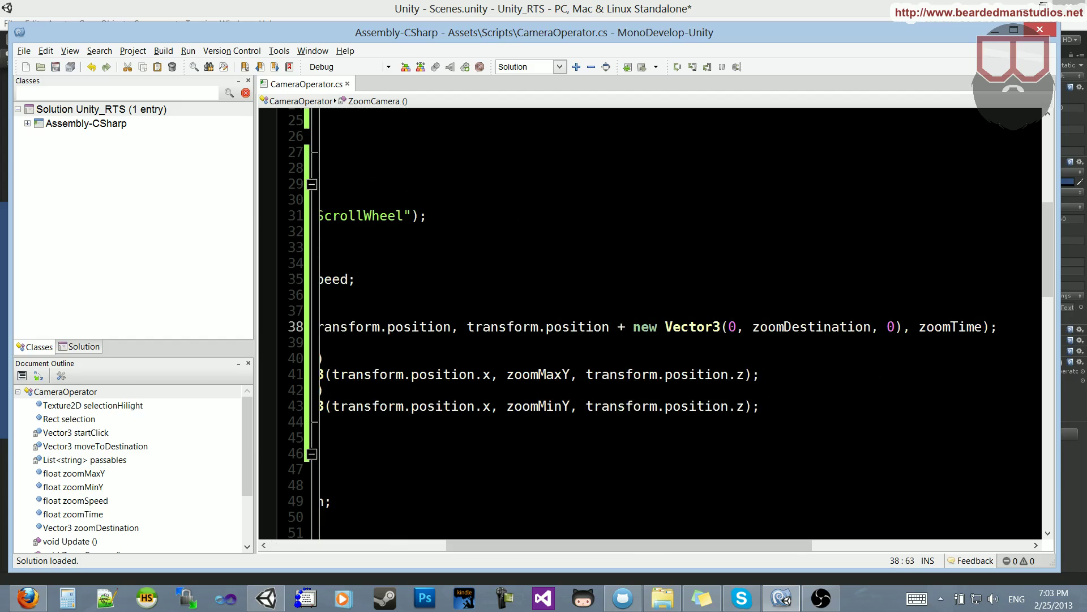
{"action": "left_click_drag", "start_coordinate": [466, 326], "coordinate": [904, 327]}
{"action": "key", "text": "ctrl+c"}
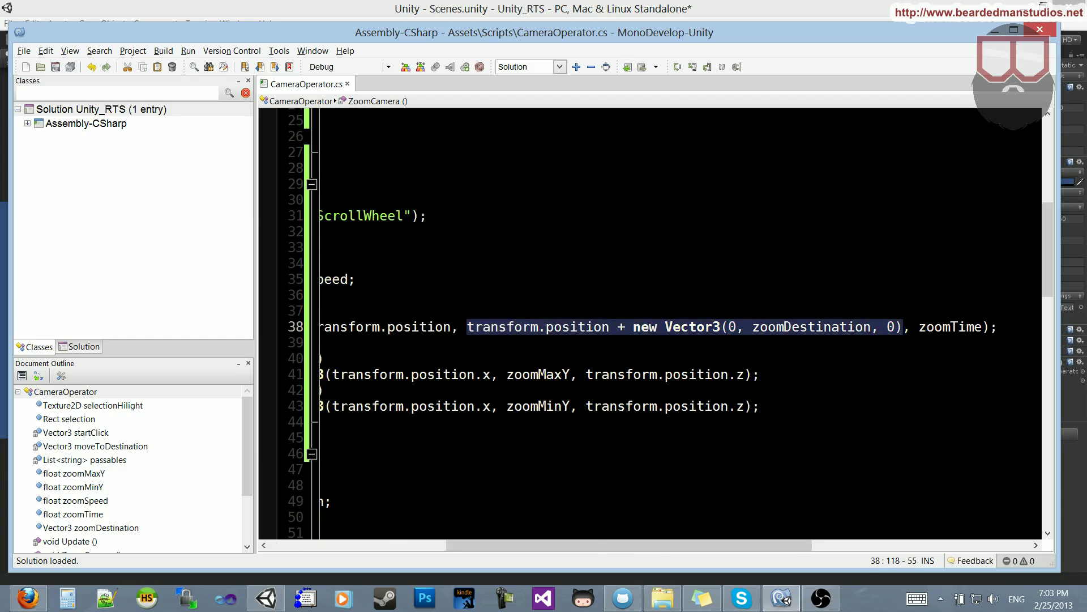
{"action": "key", "text": "Delete"}
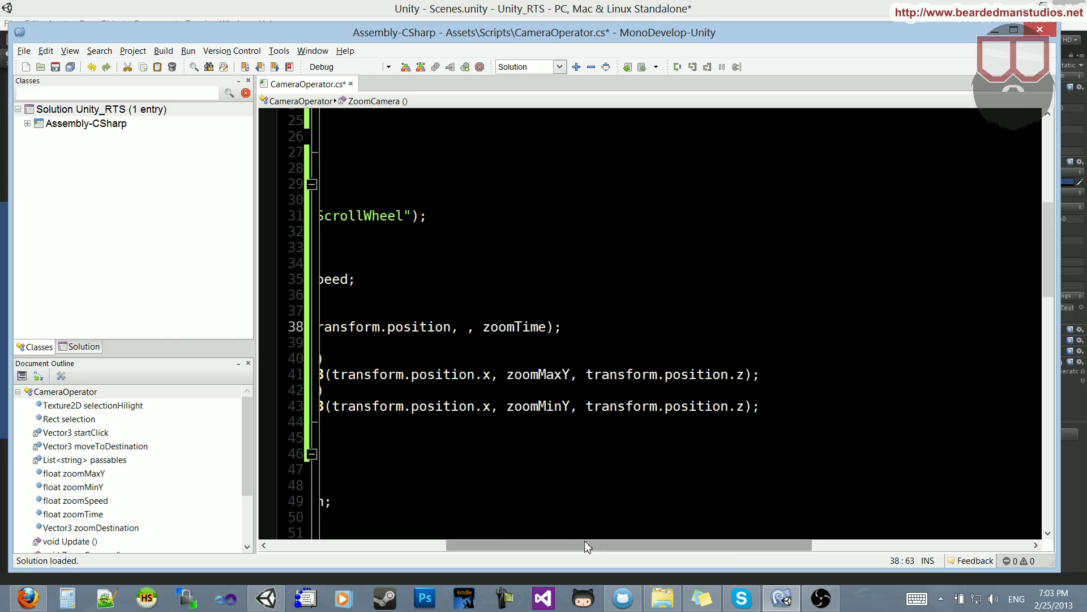
{"action": "left_click_drag", "start_coordinate": [584, 546], "coordinate": [409, 546]}
{"action": "key", "text": "Up"}
{"action": "key", "text": "Up"}
{"action": "key", "text": "Up"}
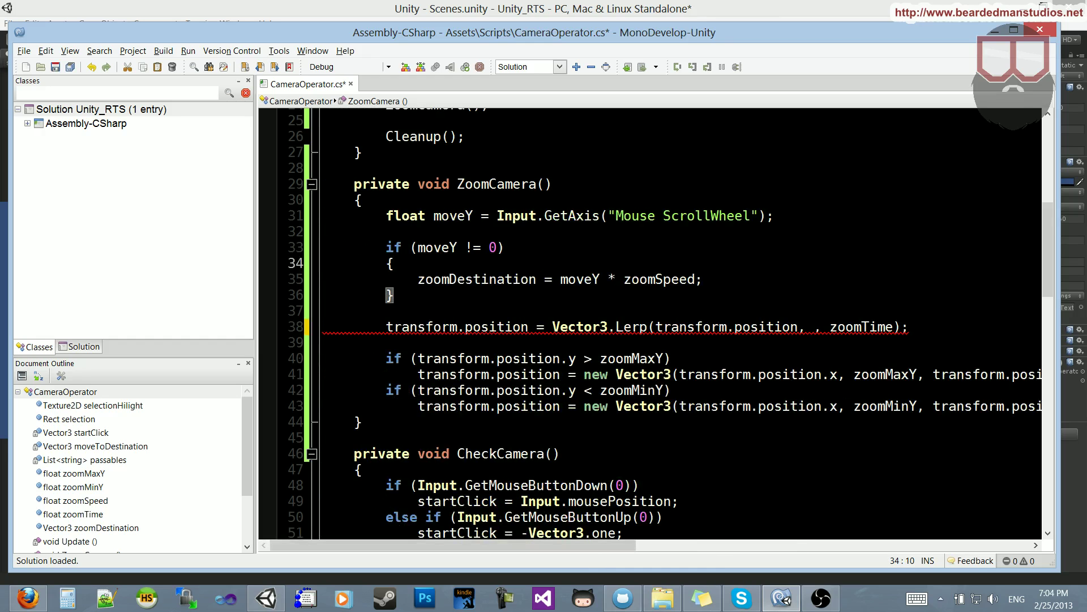
{"action": "left_click", "coordinate": [559, 278]}
{"action": "key", "text": "ctrl+v"}
{"action": "left_click", "coordinate": [560, 279]}
{"action": "key", "text": "BackSpace"}
{"action": "left_click_drag", "start_coordinate": [630, 546], "coordinate": [809, 546]}
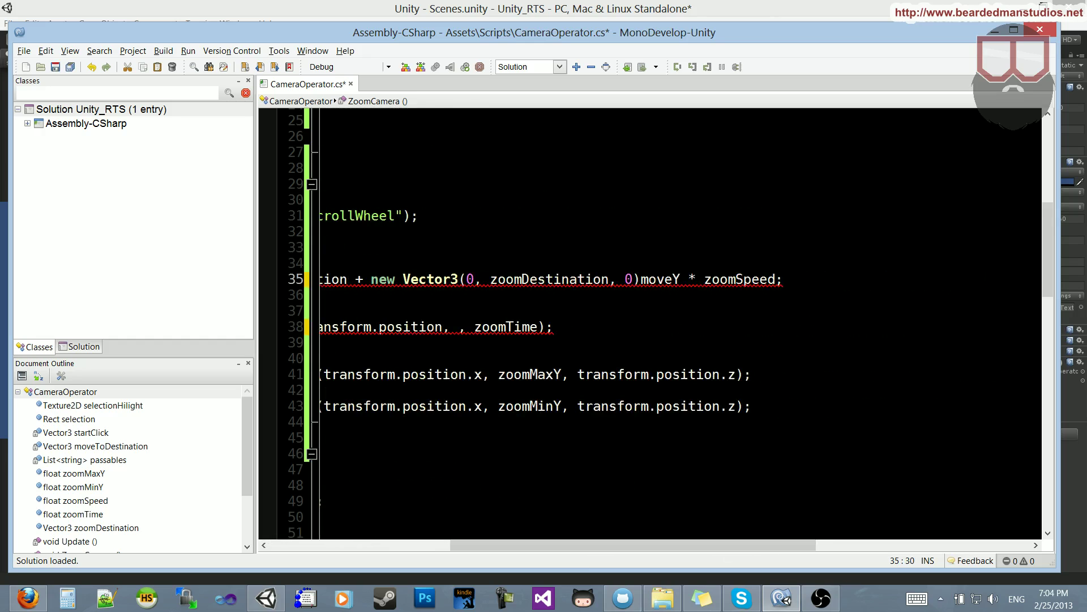
- Put moveY * zoomSpeed inside the Vector3 offset and remove the if braces
{"action": "left_click_drag", "start_coordinate": [641, 279], "coordinate": [776, 279]}
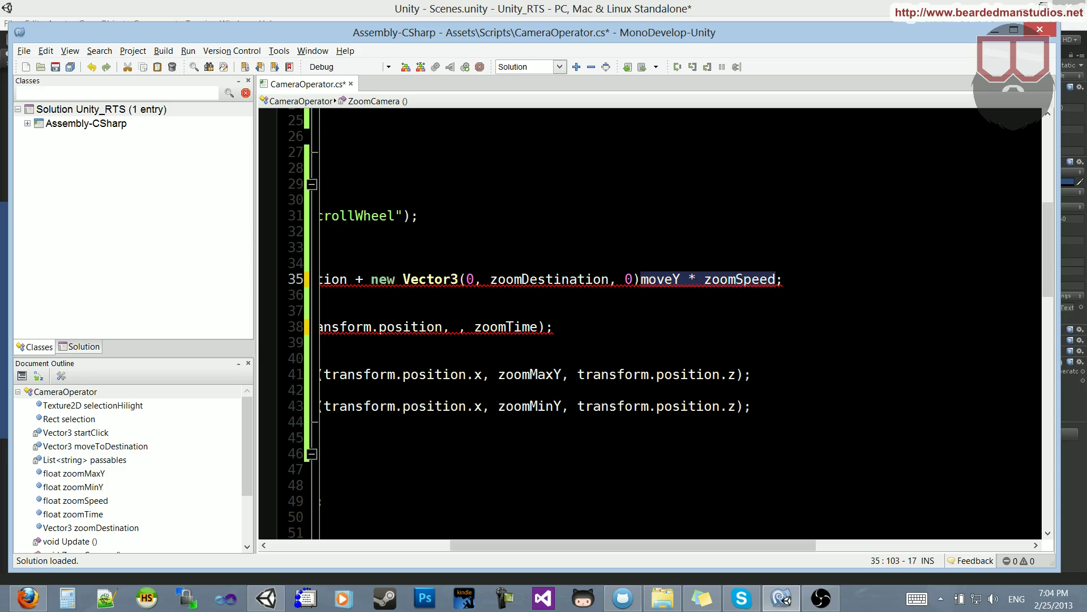
{"action": "key", "text": "ctrl+x"}
{"action": "double_click", "coordinate": [550, 279]}
{"action": "key", "text": "ctrl+v"}
{"action": "left_click_drag", "start_coordinate": [571, 545], "coordinate": [390, 545]}
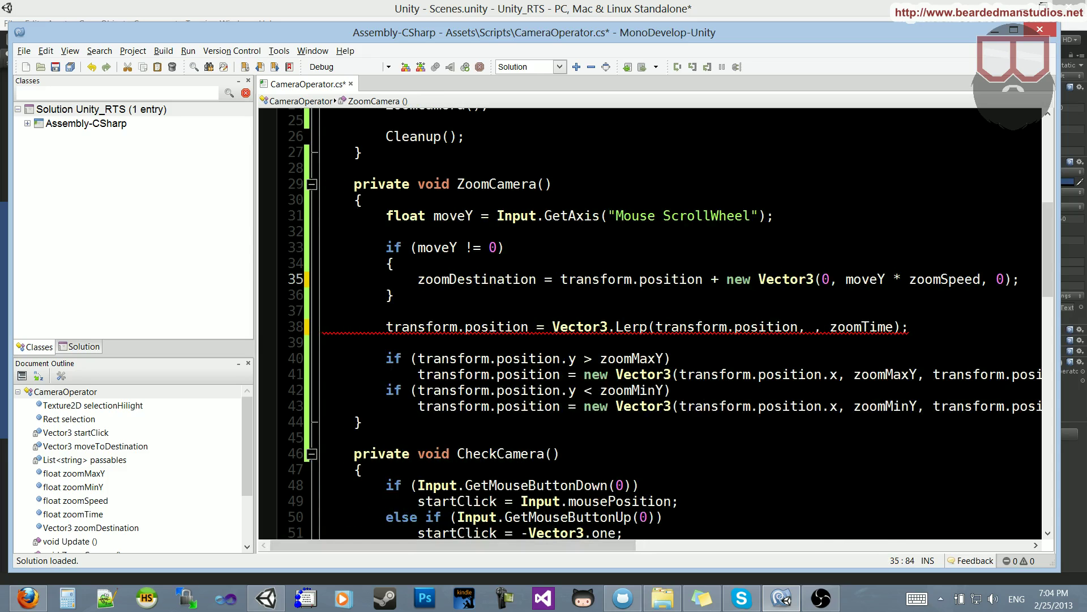
{"action": "key", "text": "Down"}
{"action": "key", "text": "ctrl+d"}
{"action": "key", "text": "Up"}
{"action": "key", "text": "Up"}
{"action": "key", "text": "BackSpace"}
{"action": "key", "text": "BackSpace"}
{"action": "key", "text": "BackSpace"}
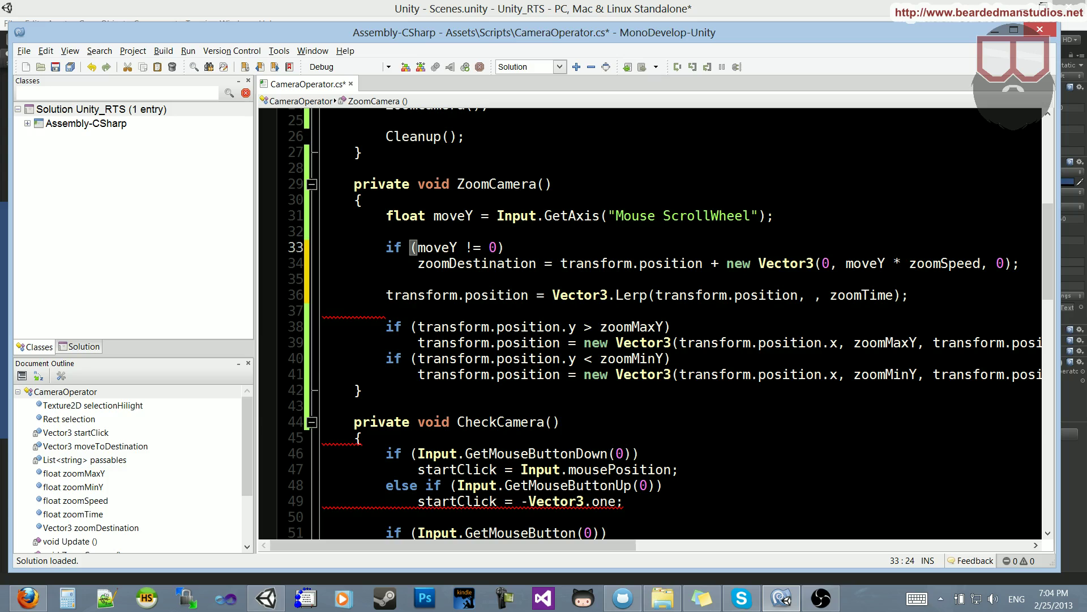
{"action": "left_click_drag", "start_coordinate": [508, 546], "coordinate": [539, 545]}
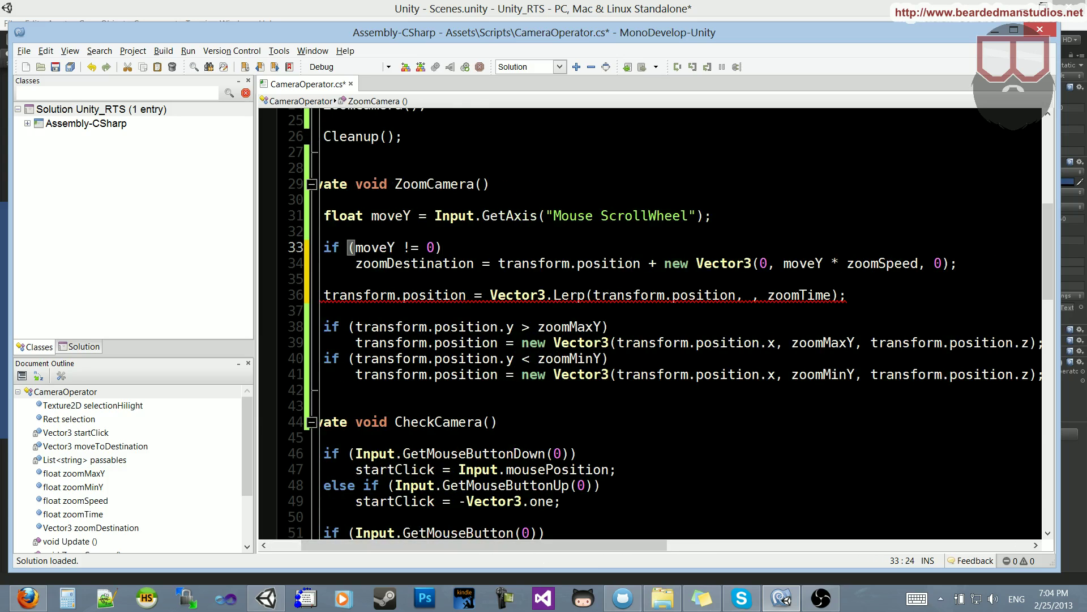
- Fill the empty Lerp target with zoomDestination and save the script
{"action": "double_click", "coordinate": [704, 295]}
{"action": "left_click", "coordinate": [755, 295]}
{"action": "type", "text": "zoomDestination"}
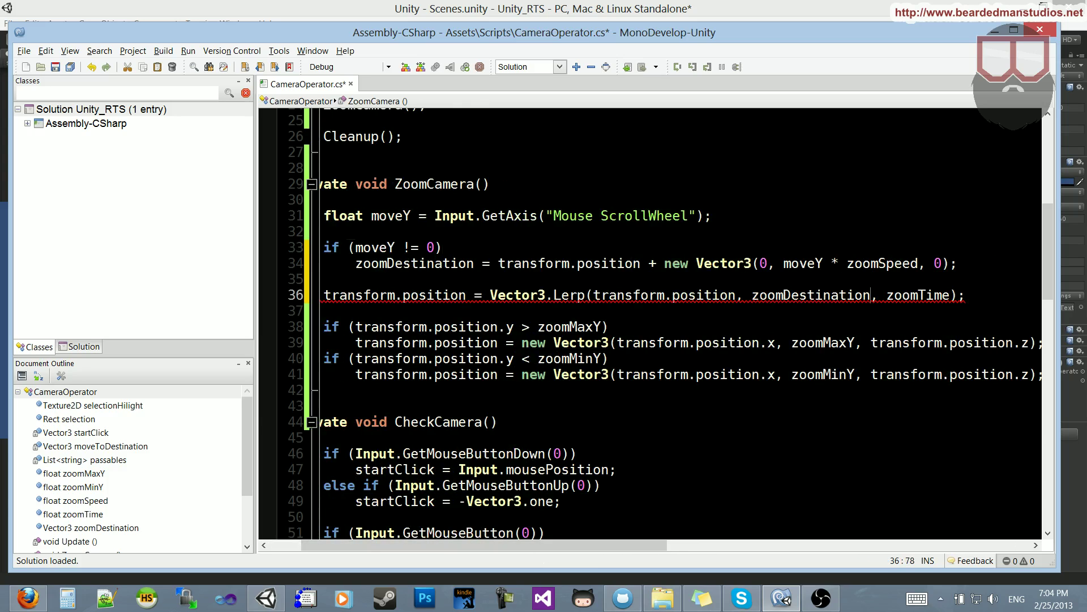
{"action": "key", "text": "ctrl+s"}
{"action": "key", "text": "ctrl+shift+Left"}
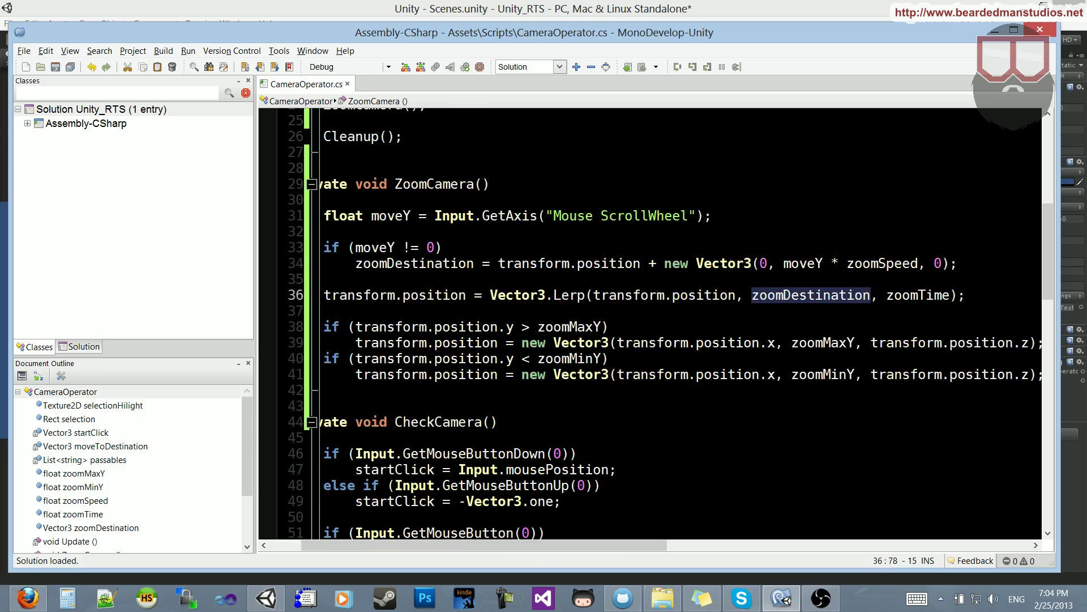
{"action": "left_click", "coordinate": [414, 7]}
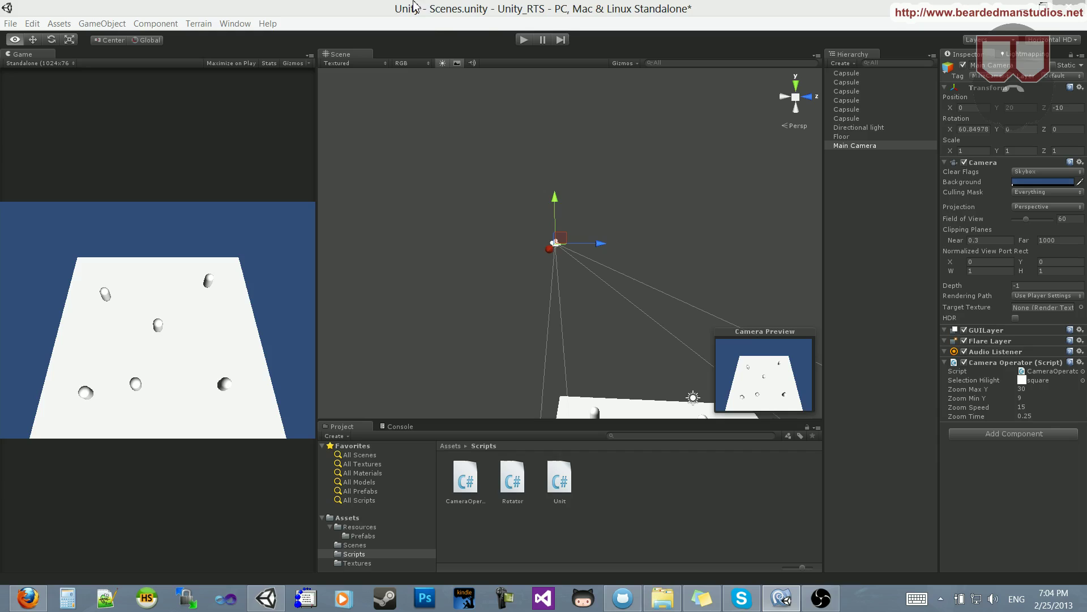
{"action": "left_click", "coordinate": [524, 39]}
{"action": "scroll", "coordinate": [234, 302], "scroll_direction": "up", "scroll_amount": 2}
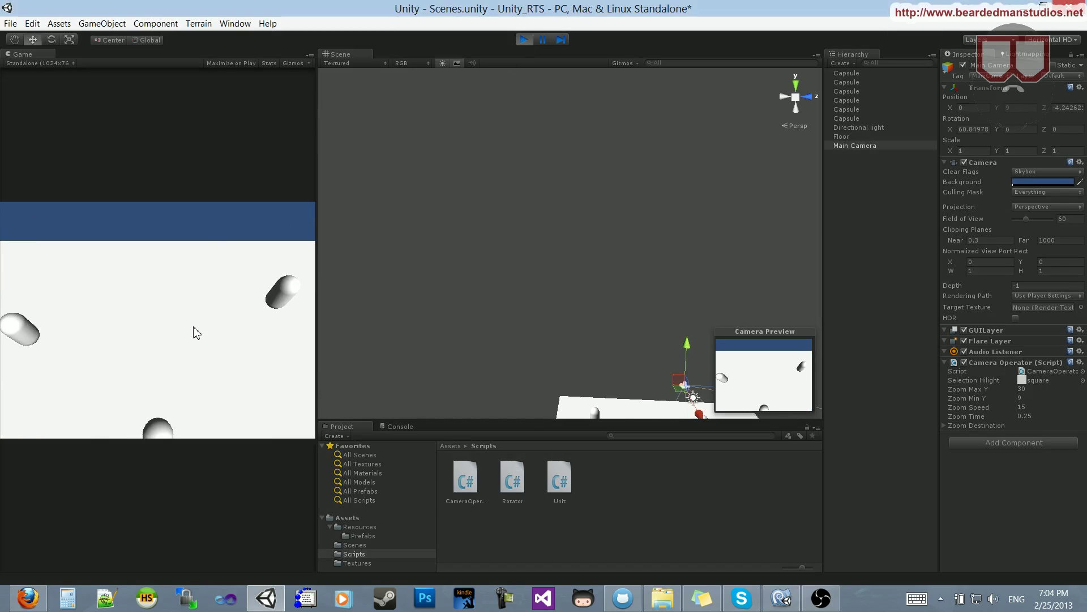
{"action": "scroll", "coordinate": [174, 348], "scroll_direction": "down", "scroll_amount": 2}
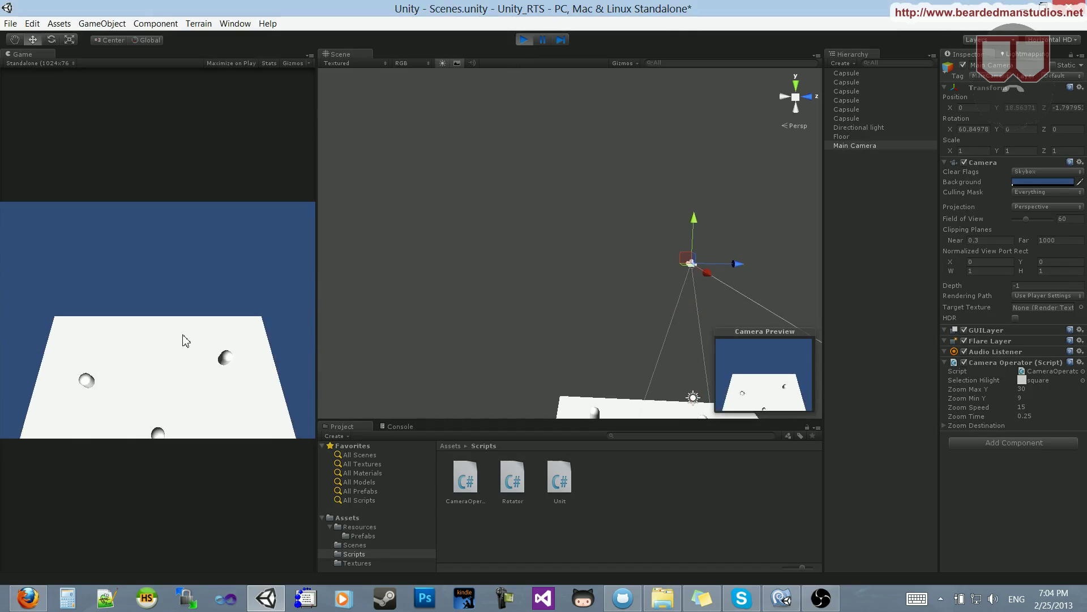
{"action": "scroll", "coordinate": [178, 342], "scroll_direction": "up", "scroll_amount": 2}
{"action": "scroll", "coordinate": [175, 339], "scroll_direction": "down", "scroll_amount": 2}
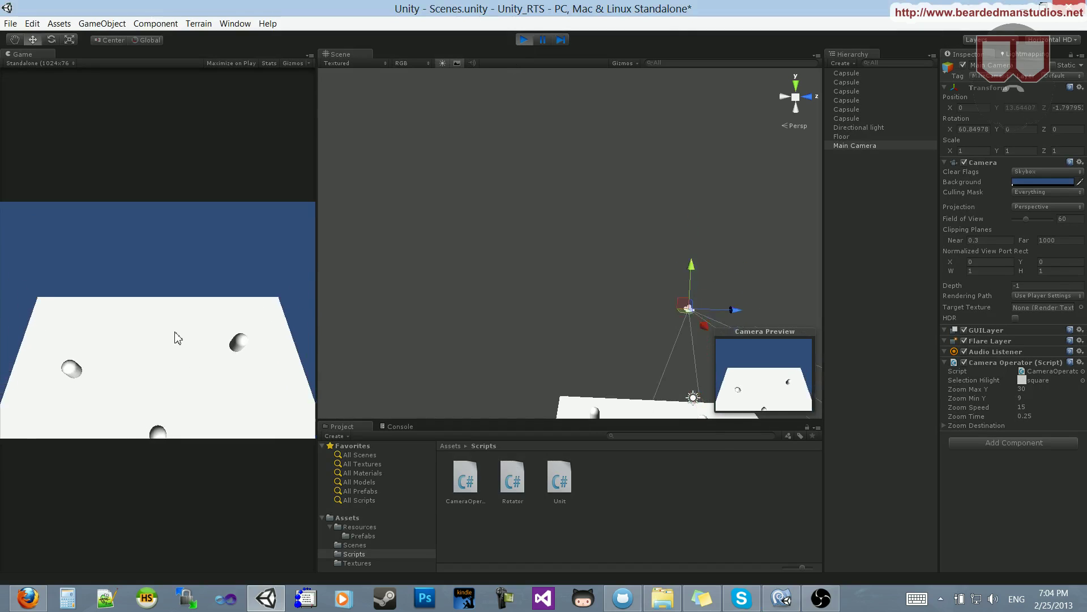
{"action": "scroll", "coordinate": [176, 340], "scroll_direction": "up", "scroll_amount": 1}
{"action": "scroll", "coordinate": [170, 353], "scroll_direction": "down", "scroll_amount": 2}
{"action": "left_click", "coordinate": [523, 39]}
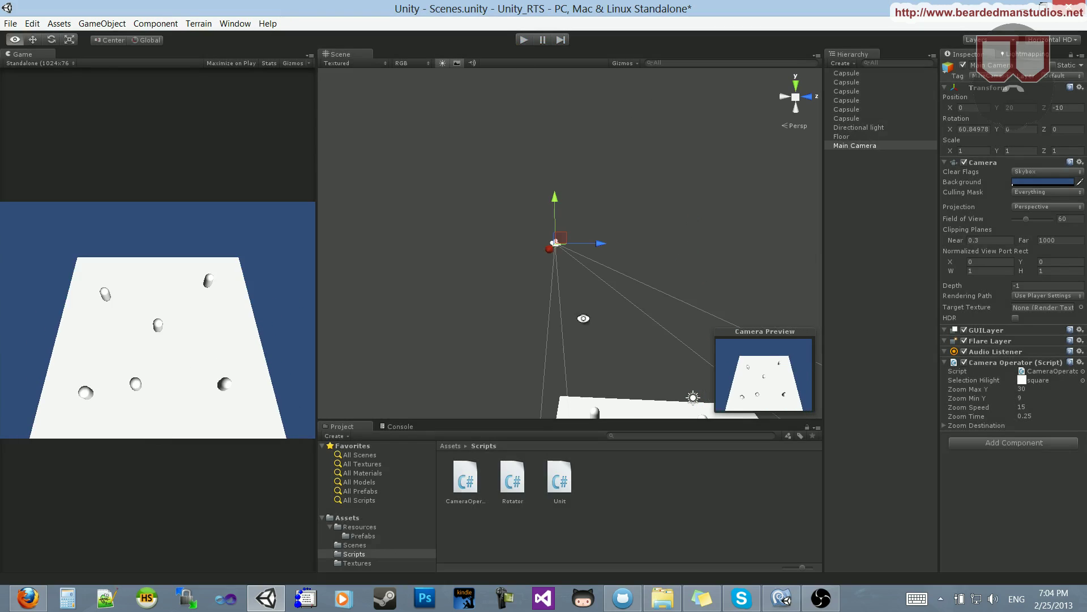
{"action": "key", "text": "alt+Tab"}
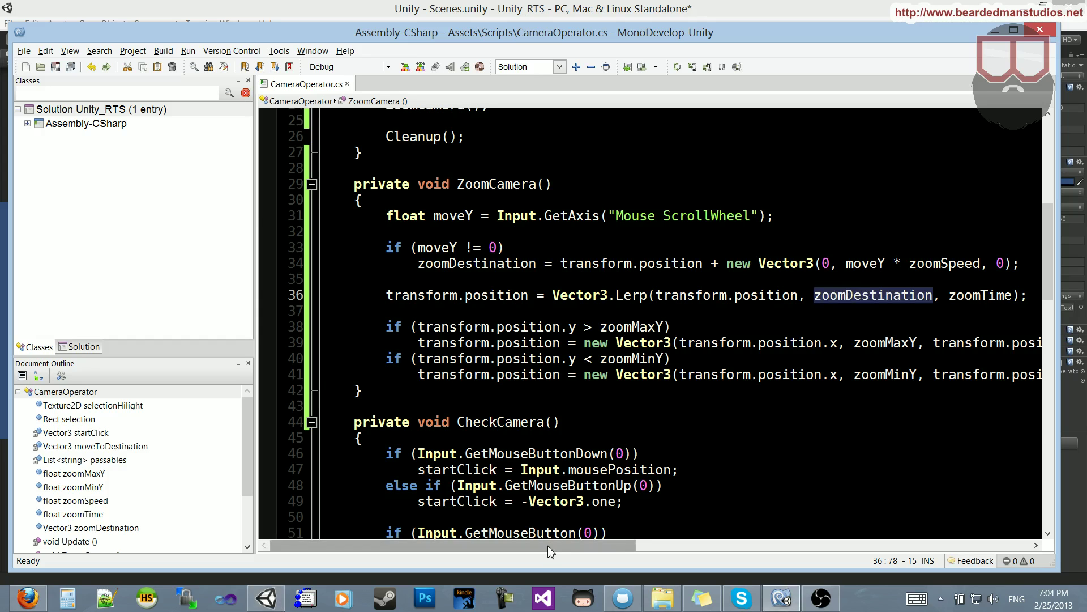
{"action": "mouse_move", "coordinate": [546, 553]}
{"action": "left_mouse_down"}
{"action": "mouse_move", "coordinate": [610, 552]}
{"action": "mouse_move", "coordinate": [557, 534]}
{"action": "mouse_move", "coordinate": [573, 535]}
{"action": "left_mouse_up"}
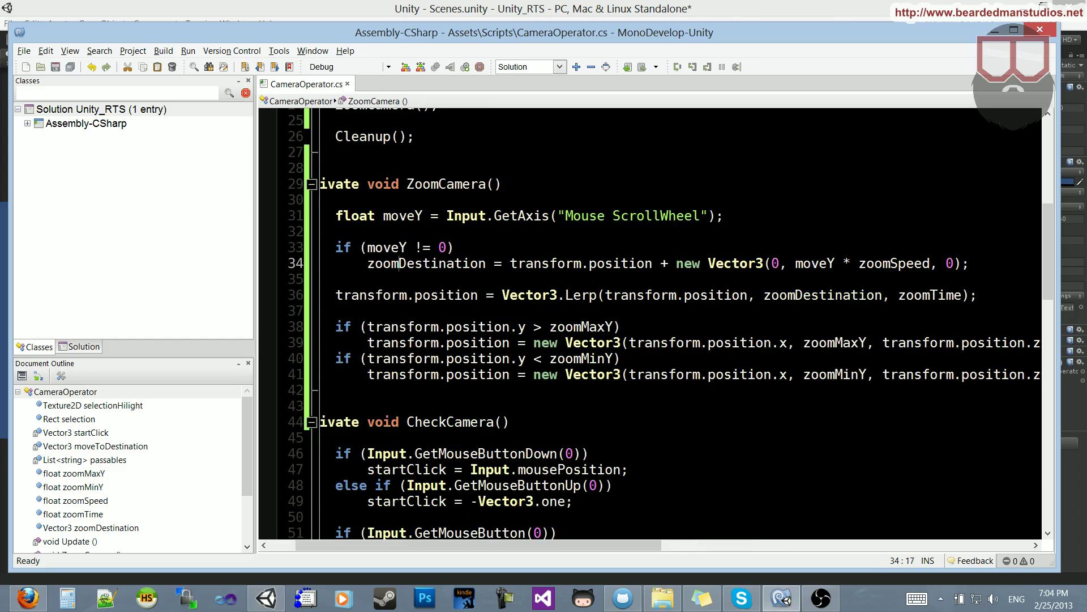
- Add 'if (zoomDestination != Vector3.zero)' above the Lerp line, indent the Lerp, and save
{"action": "left_click", "coordinate": [425, 264]}
{"action": "left_click", "coordinate": [340, 278]}
{"action": "key", "text": "Return"}
{"action": "type", "text": "if (zoomDestination ="}
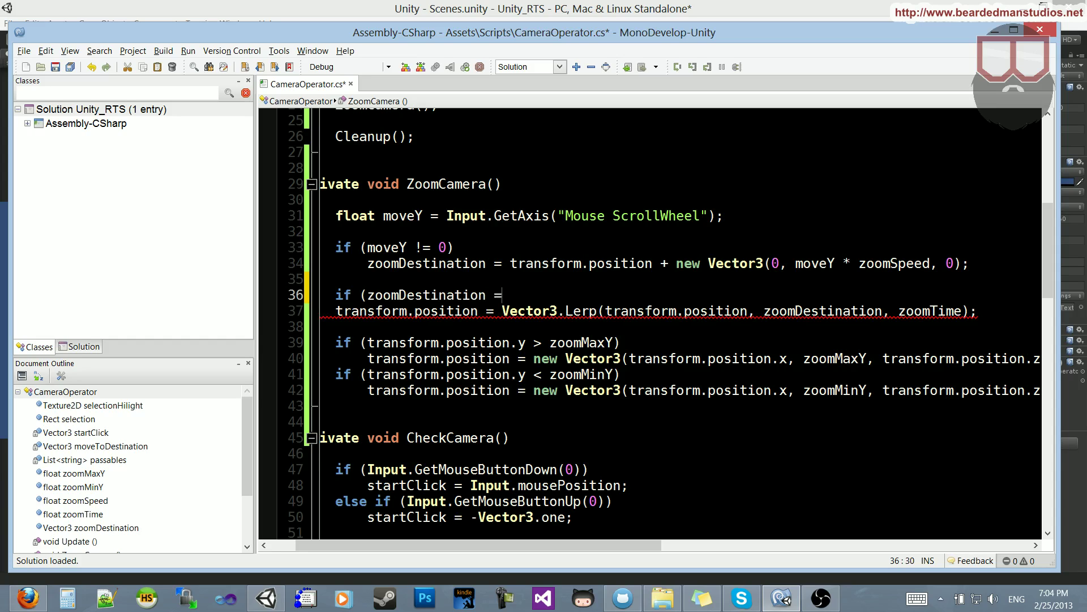
{"action": "type", "text": "= Vector3"}
{"action": "type", "text": ".z"}
{"action": "key", "text": "Return"}
{"action": "type", "text": ")"}
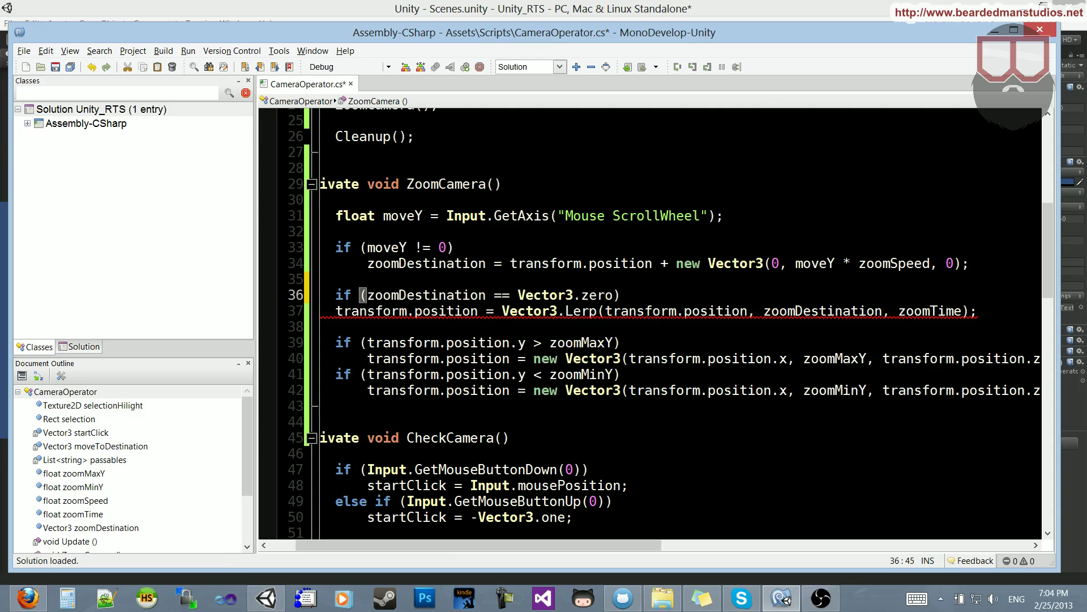
{"action": "left_click", "coordinate": [502, 295]}
{"action": "key", "text": "BackSpace"}
{"action": "type", "text": "!"}
{"action": "key", "text": "Down"}
{"action": "key", "text": "Home"}
{"action": "key", "text": "Tab"}
{"action": "key", "text": "ctrl+s"}
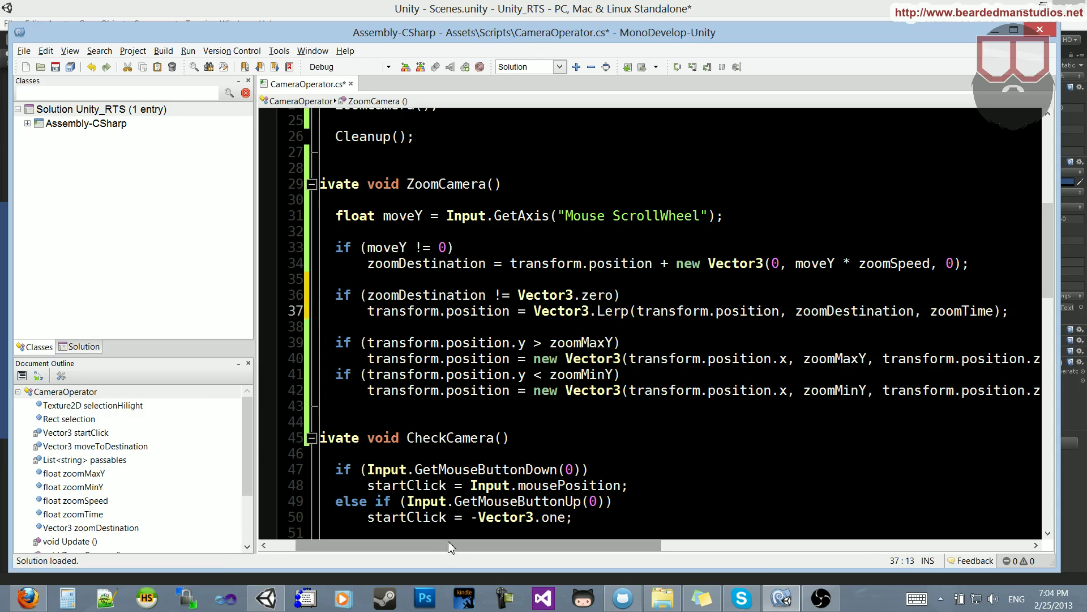
{"action": "left_click_drag", "start_coordinate": [444, 548], "coordinate": [438, 546]}
- Move transform.position on line 34 to sit before moveY inside the Vector3
{"action": "key", "text": "End"}
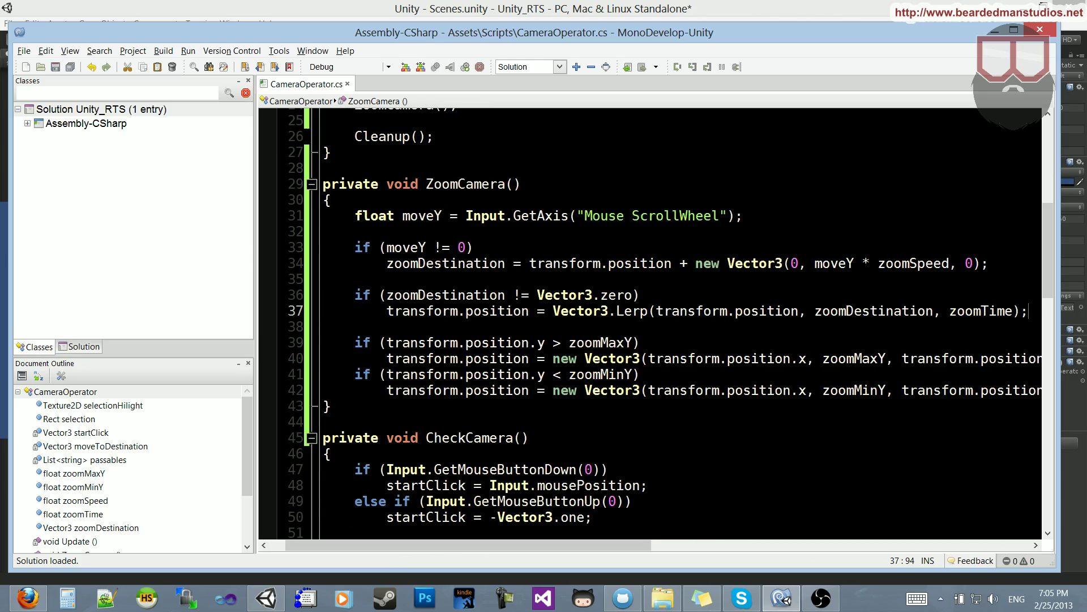
{"action": "left_click", "coordinate": [628, 263]}
{"action": "left_click_drag", "start_coordinate": [639, 264], "coordinate": [530, 264]}
{"action": "key", "text": "ctrl+c"}
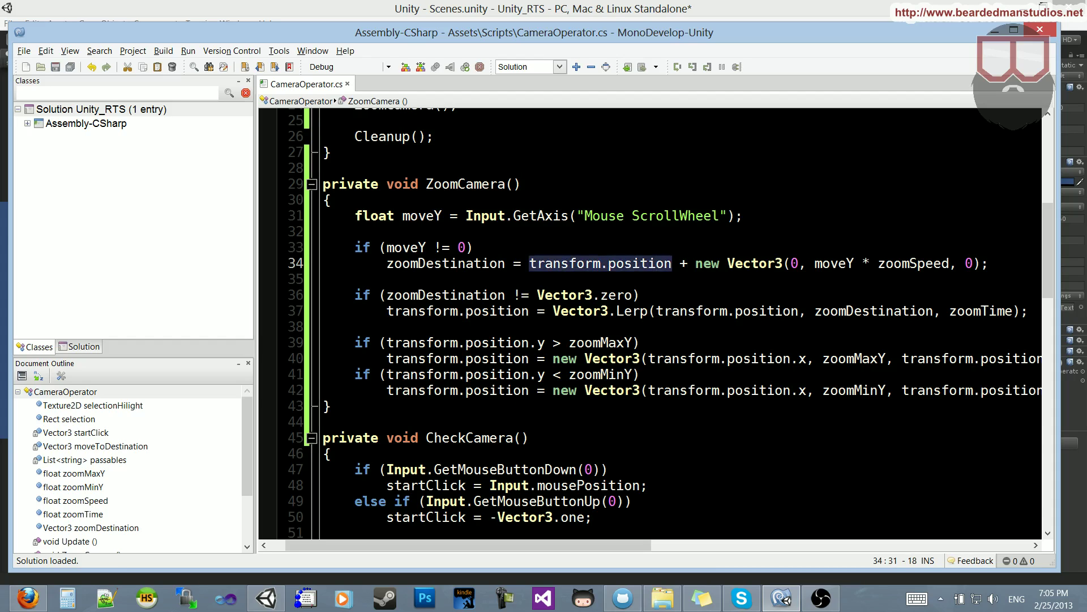
{"action": "key", "text": "Delete"}
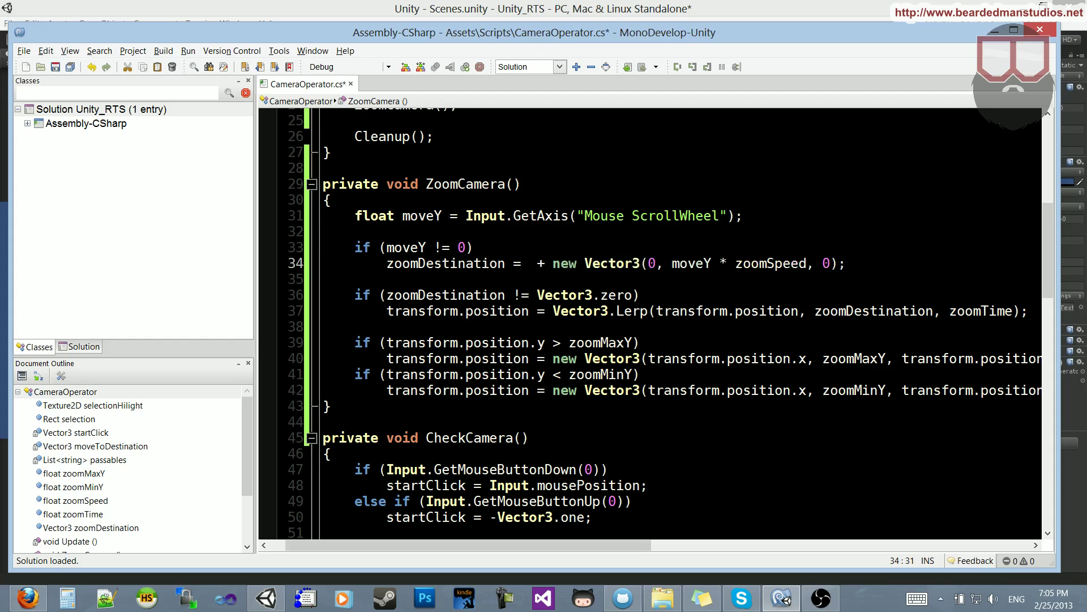
{"action": "key", "text": "Delete"}
{"action": "key", "text": "Delete"}
{"action": "key", "text": "Delete"}
{"action": "type", "text": "n"}
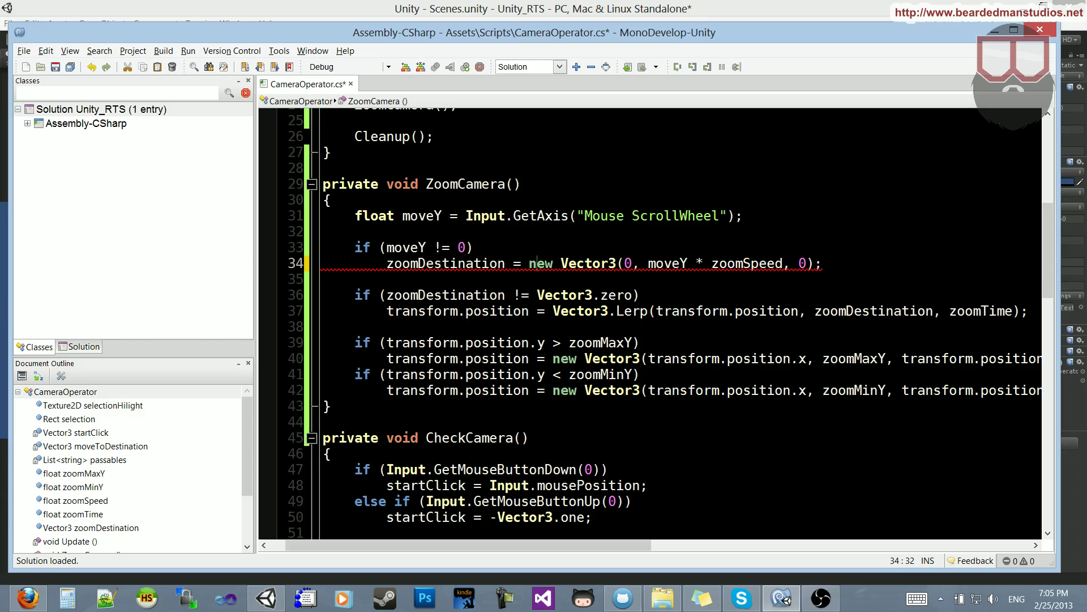
{"action": "key", "text": "ctrl+Right"}
{"action": "key", "text": "ctrl+Right"}
{"action": "key", "text": "ctrl+Right"}
{"action": "key", "text": "ctrl+v"}
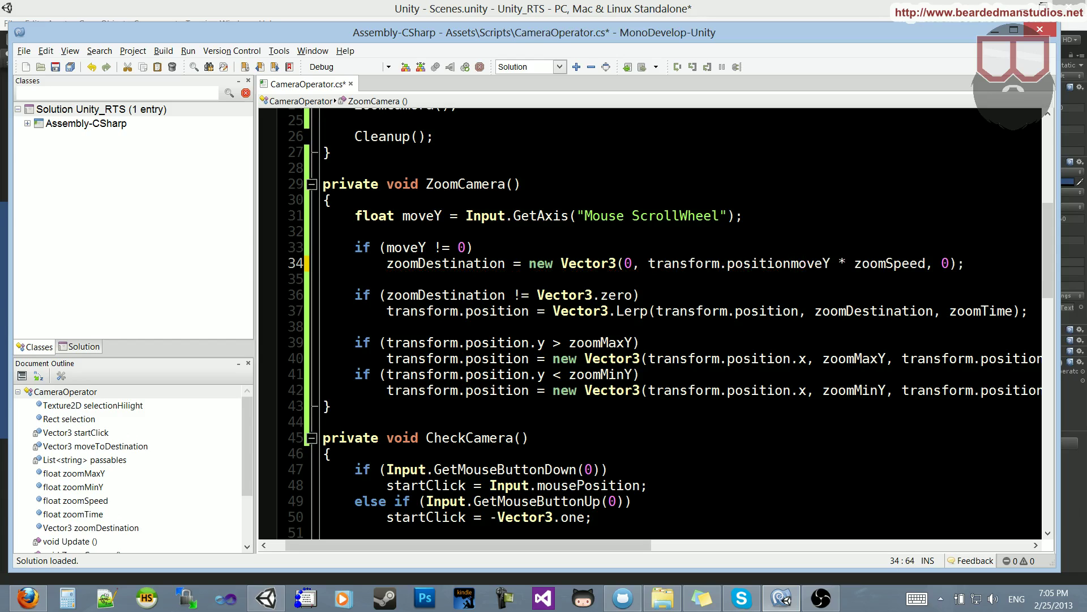
{"action": "type", "text": "+"}
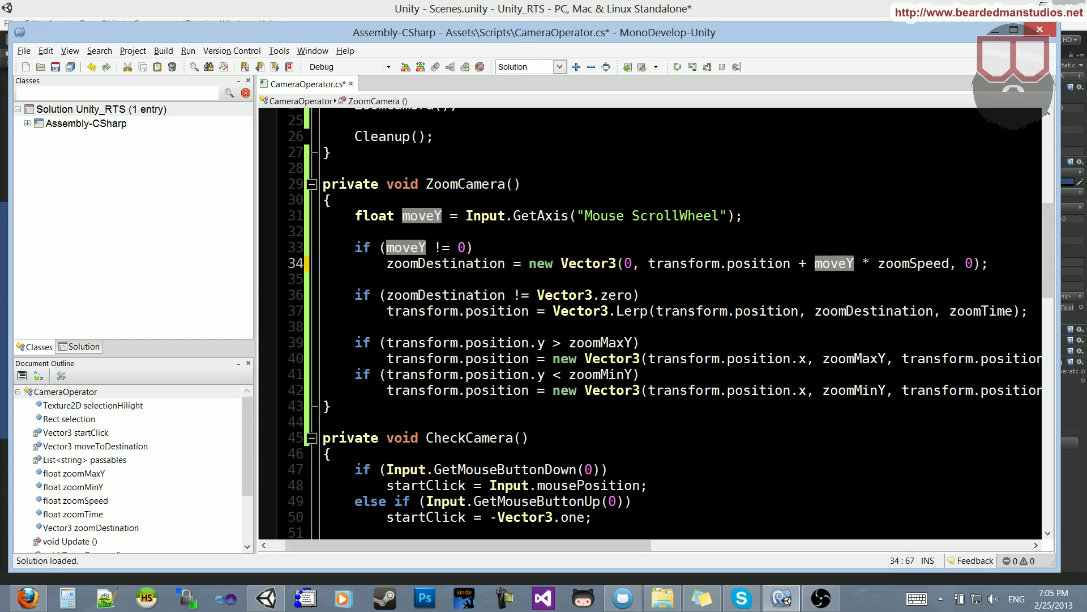
- Revert line 34 so transform.position comes before the plus, save, and select the guard
{"action": "left_click", "coordinate": [913, 263]}
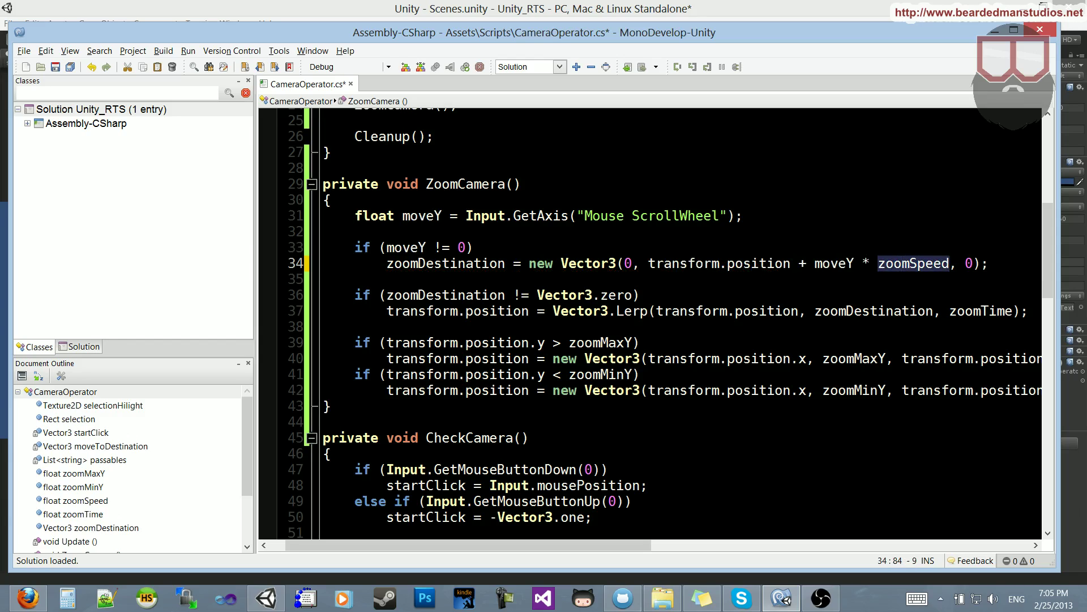
{"action": "left_click", "coordinate": [722, 264]}
{"action": "key", "text": "Left"}
{"action": "key", "text": "Left"}
{"action": "key", "text": "Left"}
{"action": "key", "text": "ctrl+BackSpace"}
{"action": "key", "text": "ctrl+Delete"}
{"action": "key", "text": "ctrl+Delete"}
{"action": "key", "text": "ctrl+Delete"}
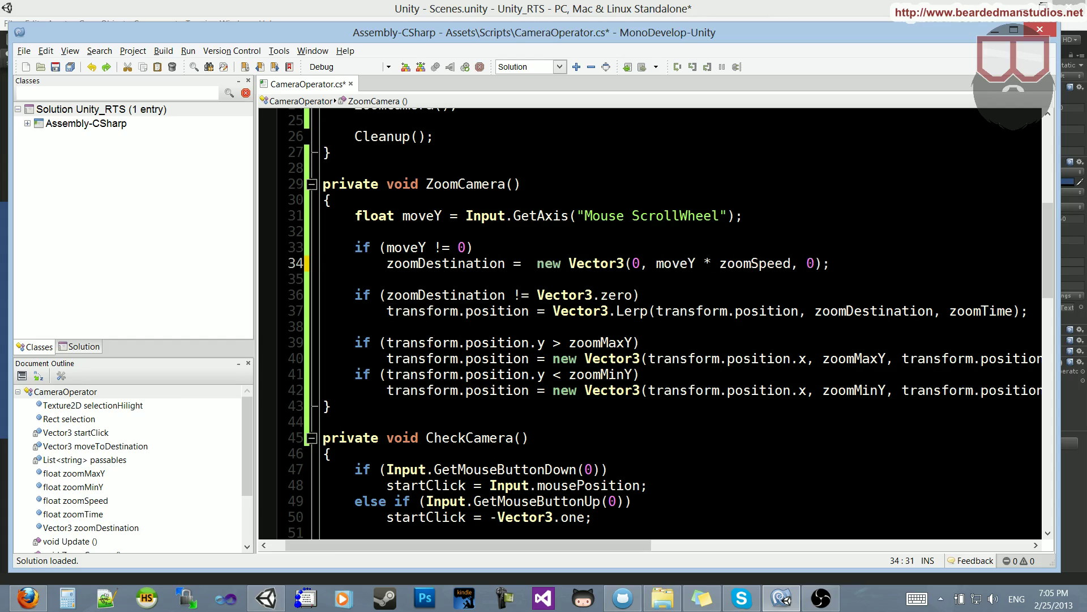
{"action": "type", "text": "+"}
{"action": "key", "text": "Left"}
{"action": "key", "text": "Left"}
{"action": "key", "text": "ctrl+v"}
{"action": "key", "text": "ctrl+s"}
{"action": "key", "text": "Down"}
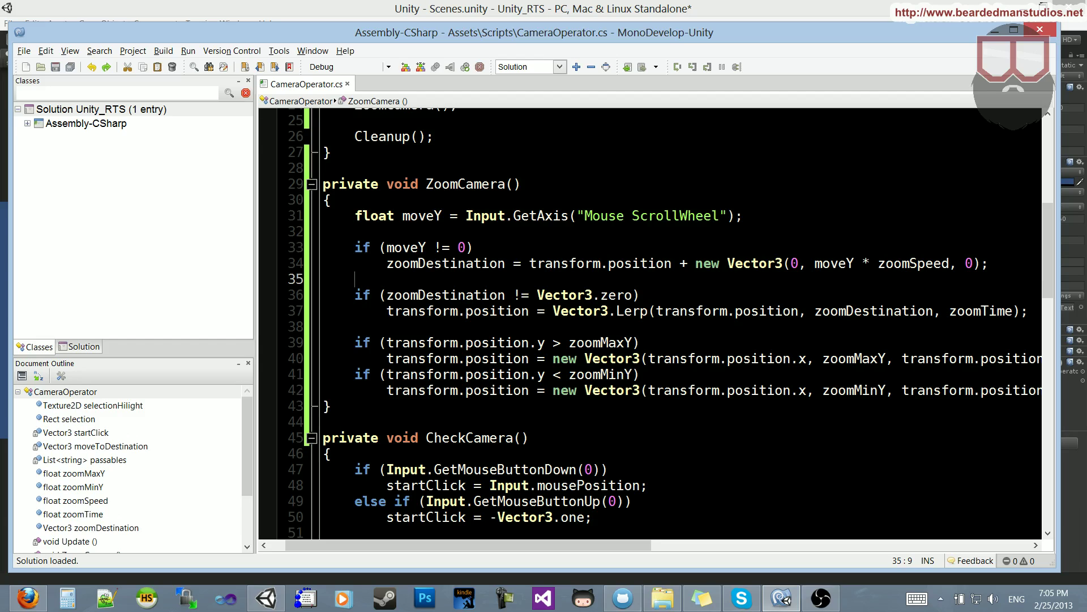
{"action": "left_click_drag", "start_coordinate": [387, 295], "coordinate": [356, 279]}
- Wrap the Lerp call in braces and add a blank line inside the guard block
{"action": "left_click", "coordinate": [1030, 311]}
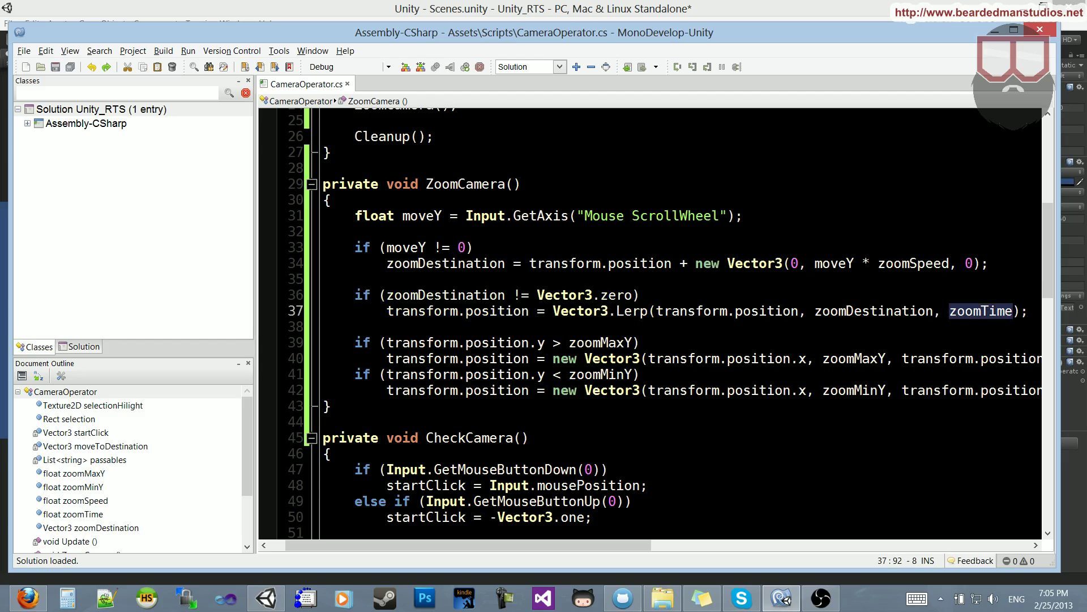
{"action": "key", "text": "Home"}
{"action": "key", "text": "Return"}
{"action": "key", "text": "Up"}
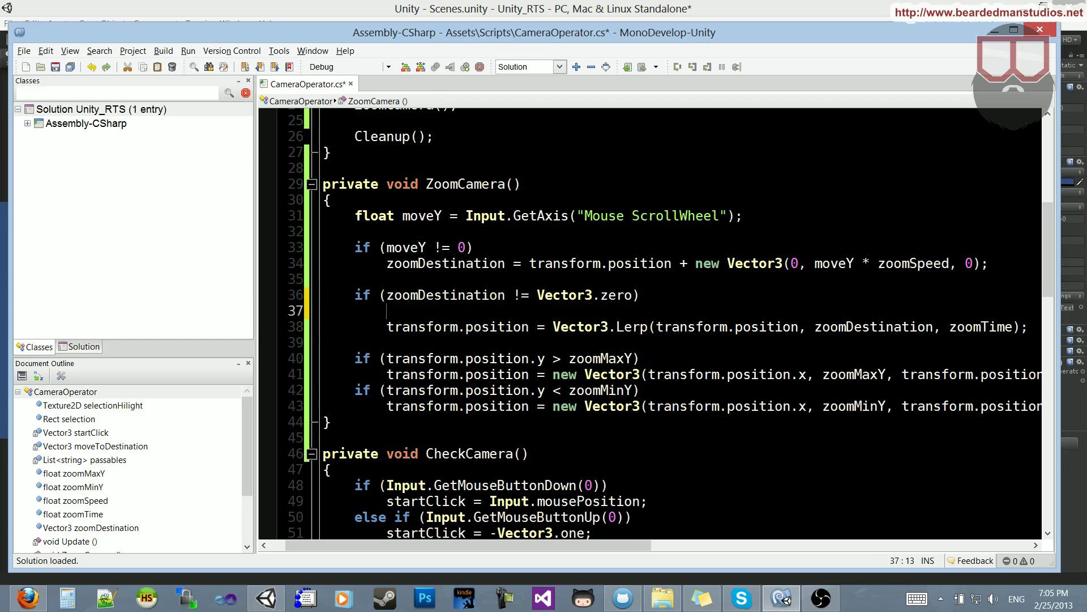
{"action": "type", "text": "{"}
{"action": "key", "text": "Down"}
{"action": "key", "text": "Down"}
{"action": "type", "text": "}"}
{"action": "key", "text": "Return"}
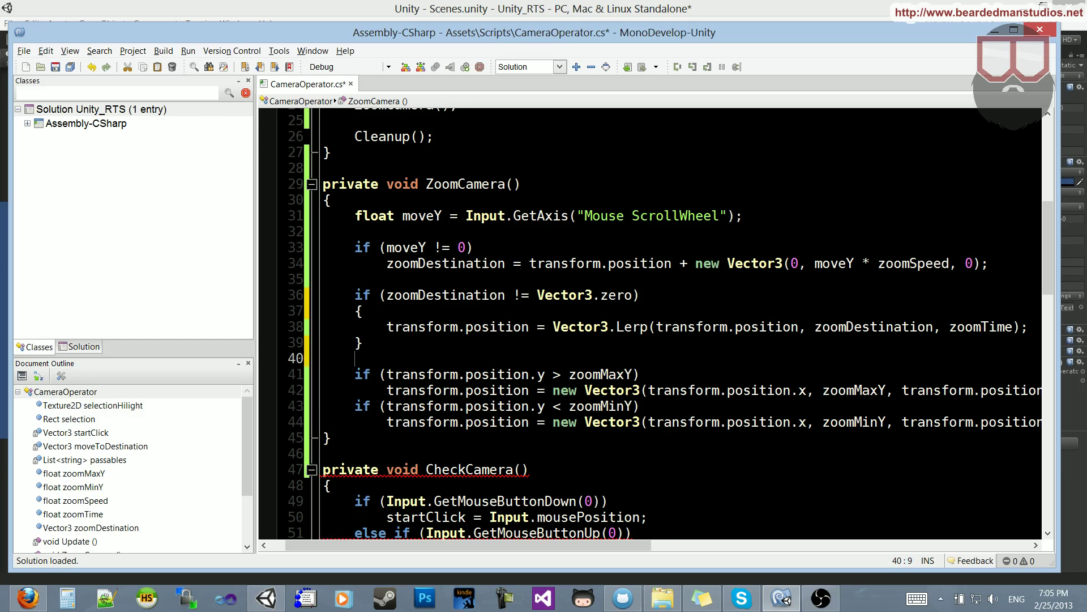
{"action": "key", "text": "Up"}
{"action": "key", "text": "Up"}
{"action": "key", "text": "End"}
{"action": "key", "text": "Return"}
{"action": "key", "text": "Return"}
{"action": "type", "text": "if (transform.position"}
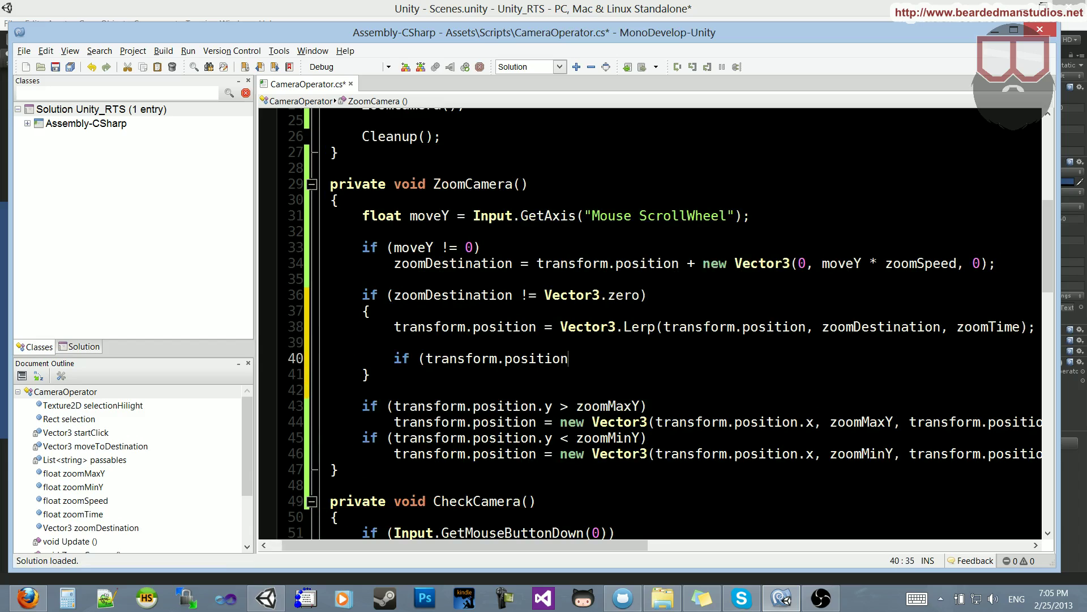
{"action": "type", "text": " == zoomMaxY."}
- Add 'if (transform.position == zoomDestination) zoomDestination = Vector3.zero;', save, and return to Unity
{"action": "key", "text": "BackSpace"}
{"action": "key", "text": "BackSpace"}
{"action": "key", "text": "BackSpace"}
{"action": "key", "text": "BackSpace"}
{"action": "key", "text": "BackSpace"}
{"action": "key", "text": "BackSpace"}
{"action": "type", "text": "zoomDe"}
{"action": "key", "text": "Return"}
{"action": "type", "text": ")"}
{"action": "key", "text": "Return"}
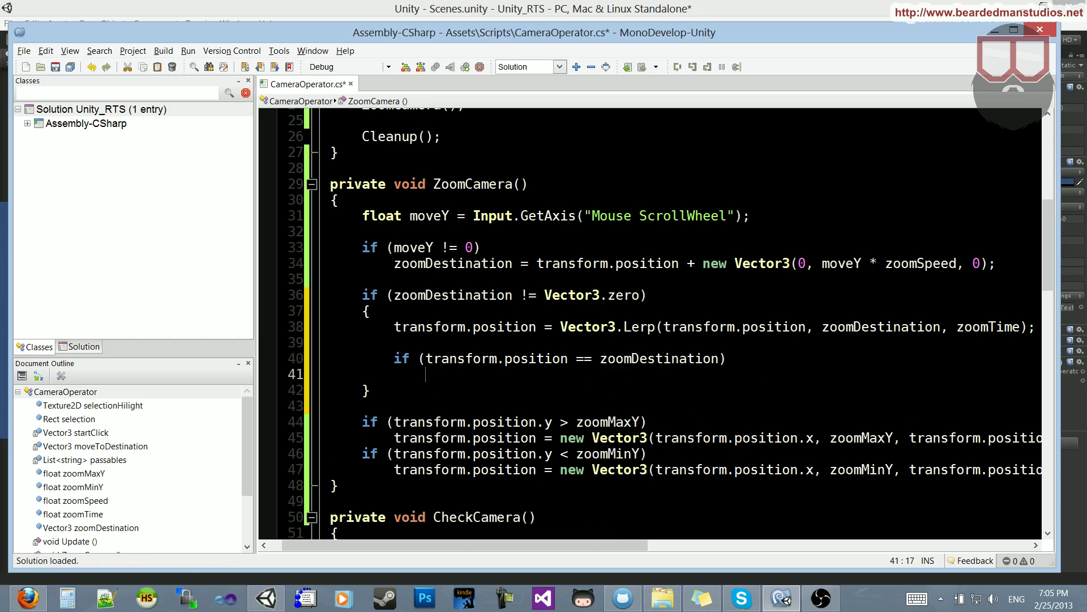
{"action": "type", "text": "zoomM"}
{"action": "key", "text": "Return"}
{"action": "type", "text": "ination = Vec"}
{"action": "key", "text": "Down"}
{"action": "type", "text": ".zero;"}
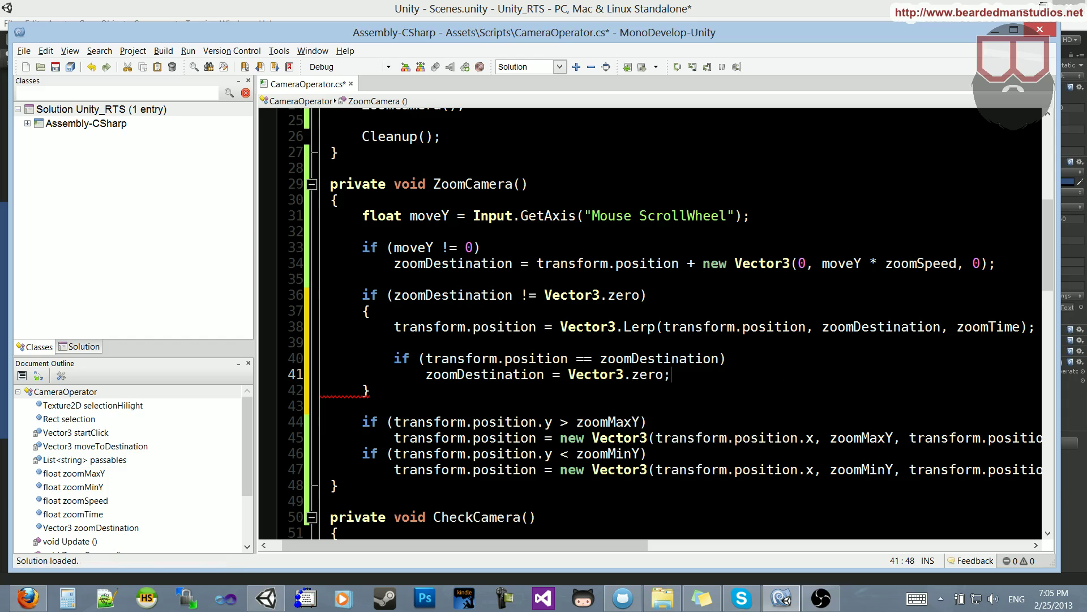
{"action": "key", "text": "ctrl+s"}
{"action": "key", "text": "alt+Tab"}
- Enter Play mode and raise the Camera Operator's Zoom Speed from 15 to 25
{"action": "left_click", "coordinate": [524, 40]}
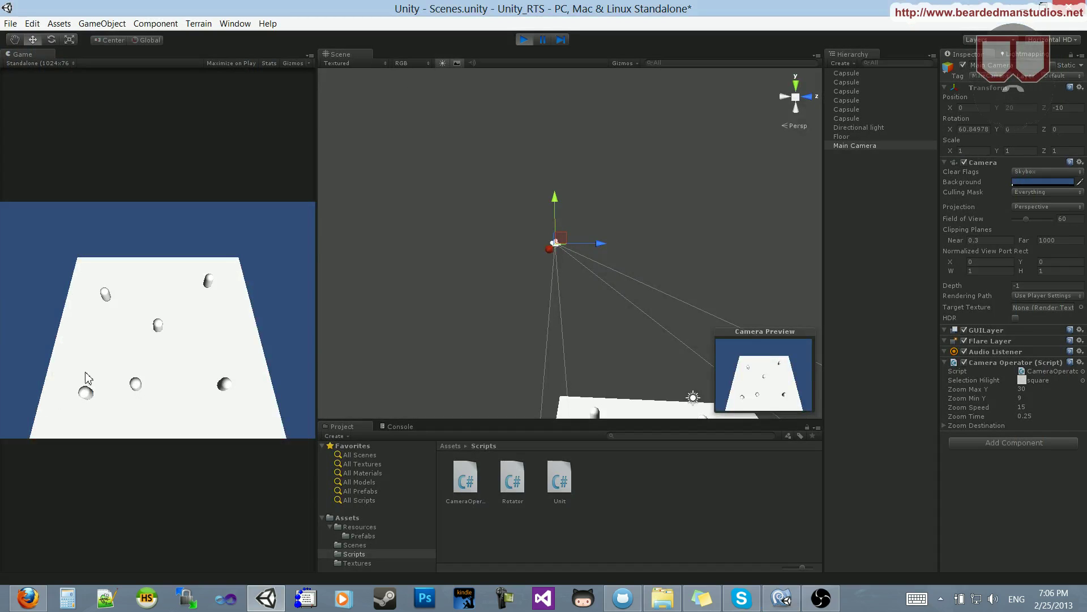
{"action": "scroll", "coordinate": [119, 363], "scroll_direction": "up", "scroll_amount": 3}
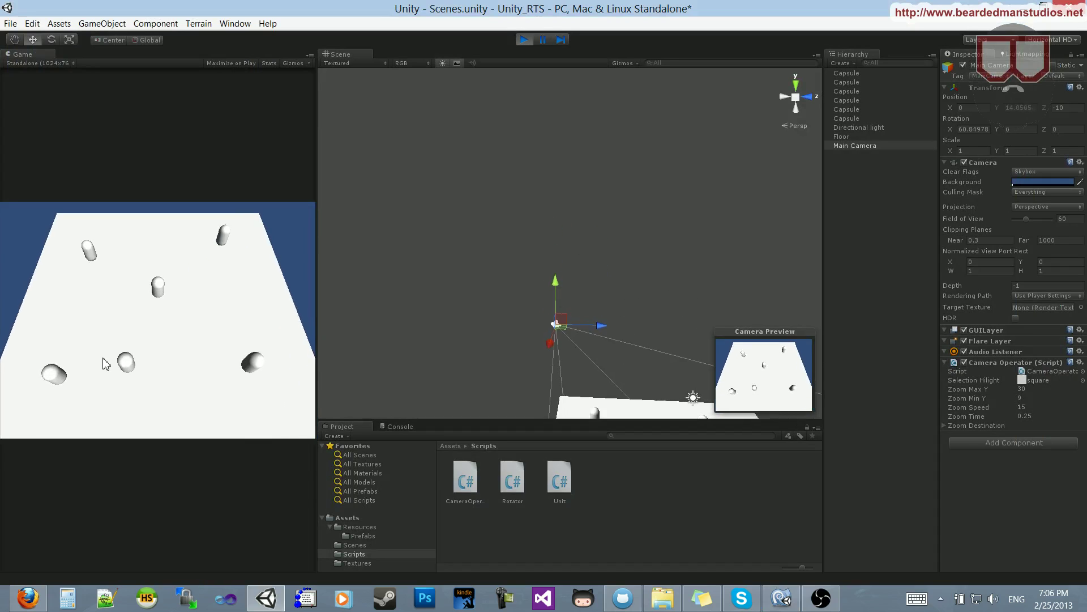
{"action": "scroll", "coordinate": [112, 364], "scroll_direction": "down", "scroll_amount": 5}
{"action": "scroll", "coordinate": [108, 362], "scroll_direction": "up", "scroll_amount": 3}
{"action": "scroll", "coordinate": [109, 364], "scroll_direction": "down", "scroll_amount": 2}
{"action": "left_click", "coordinate": [1007, 407]}
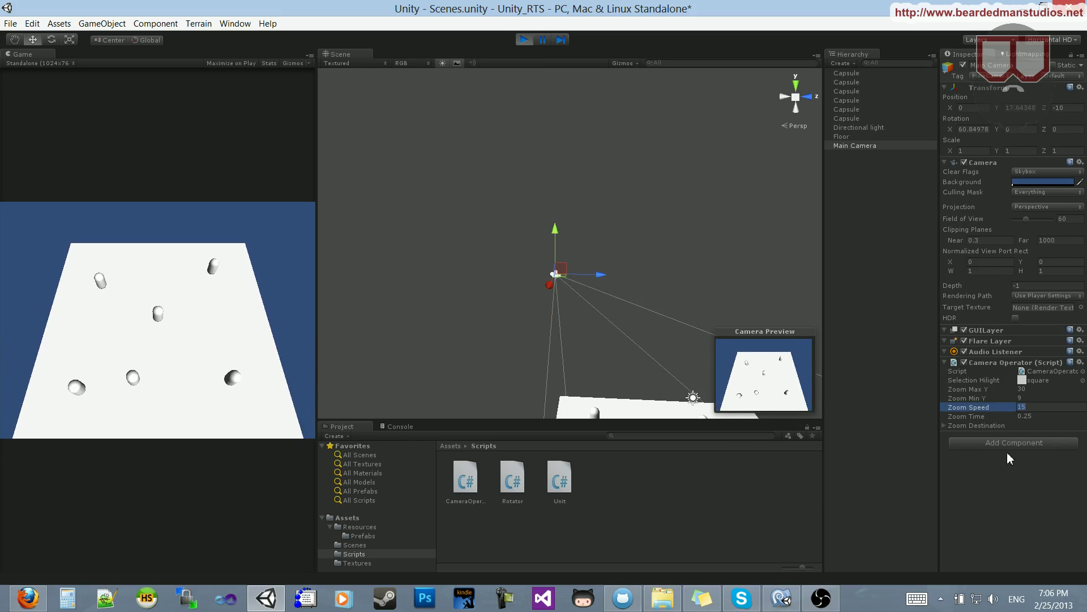
{"action": "type", "text": "25"}
{"action": "key", "text": "Return"}
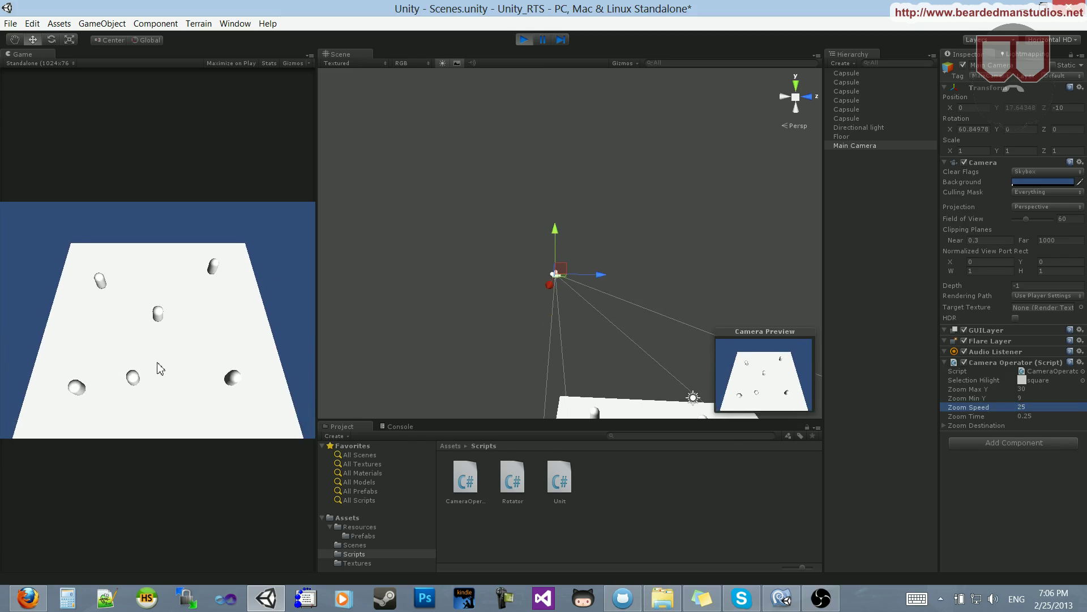
{"action": "scroll", "coordinate": [188, 369], "scroll_direction": "down", "scroll_amount": 1}
{"action": "scroll", "coordinate": [183, 369], "scroll_direction": "down", "scroll_amount": 1}
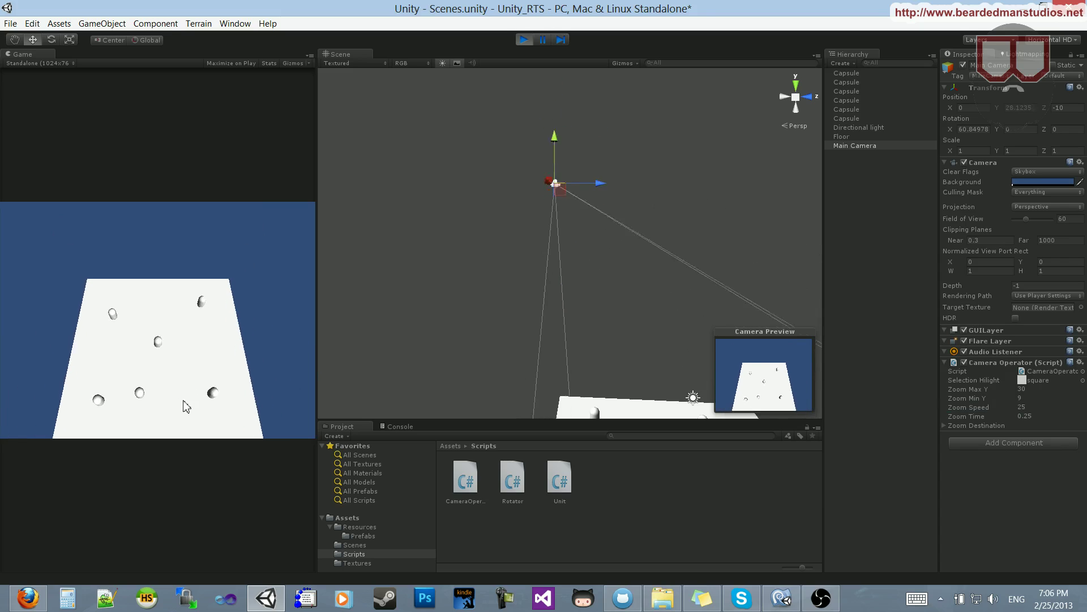
{"action": "scroll", "coordinate": [175, 387], "scroll_direction": "up", "scroll_amount": 2}
{"action": "scroll", "coordinate": [170, 394], "scroll_direction": "down", "scroll_amount": 1}
{"action": "scroll", "coordinate": [170, 400], "scroll_direction": "up", "scroll_amount": 1}
{"action": "scroll", "coordinate": [170, 399], "scroll_direction": "down", "scroll_amount": 1}
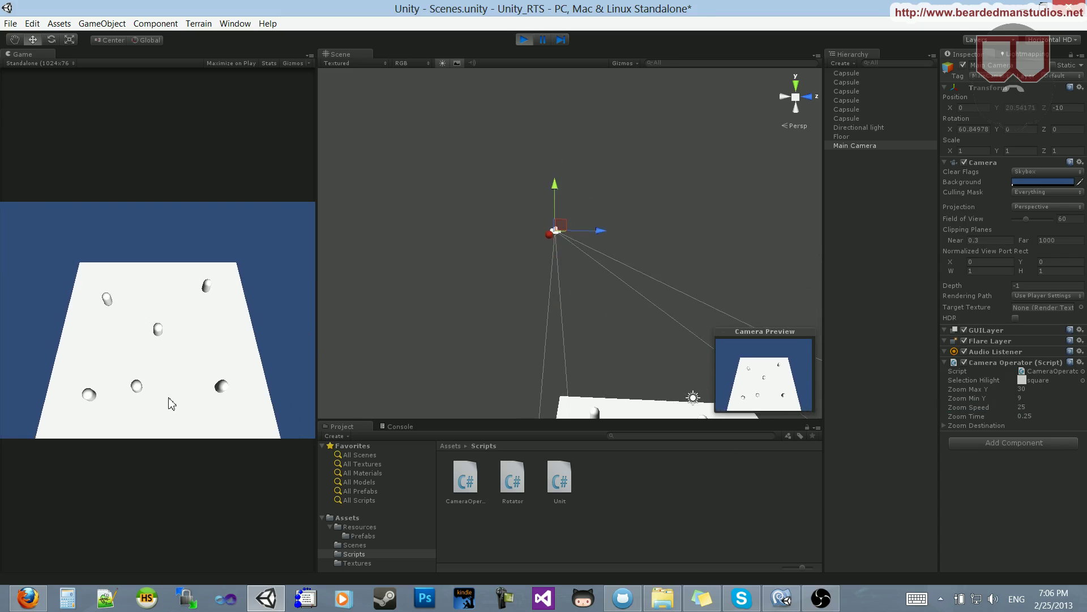
{"action": "scroll", "coordinate": [167, 405], "scroll_direction": "down", "scroll_amount": 1}
{"action": "scroll", "coordinate": [167, 408], "scroll_direction": "up", "scroll_amount": 2}
- Try Zoom Time values 0.01, then 0.05, and settle on 0.15
{"action": "left_click", "coordinate": [1028, 416]}
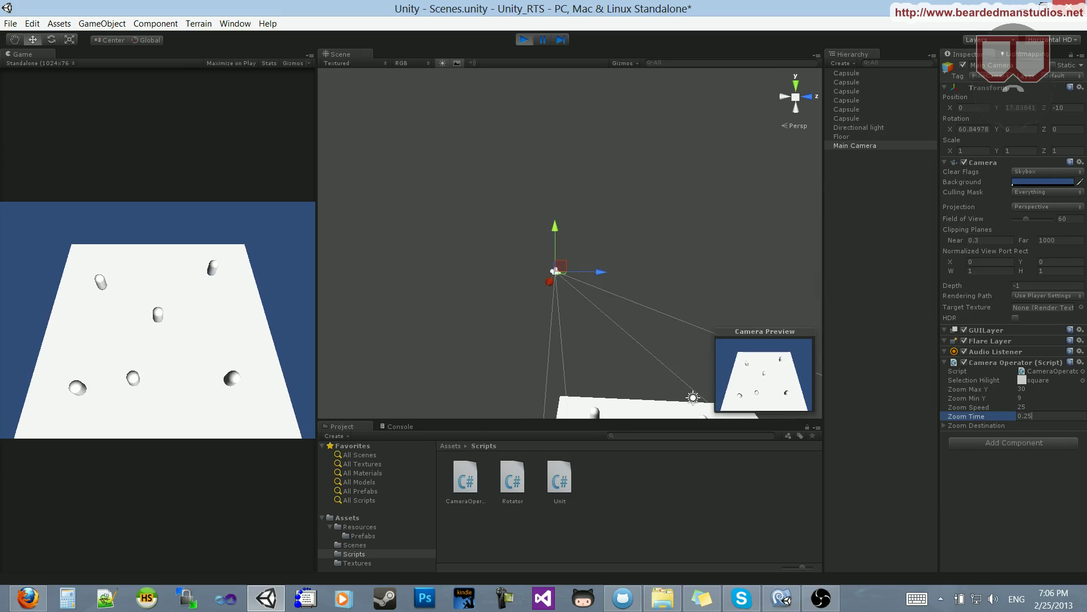
{"action": "left_click_drag", "start_coordinate": [1041, 422], "coordinate": [1026, 421]}
{"action": "type", "text": "1"}
{"action": "key", "text": "Return"}
{"action": "scroll", "coordinate": [155, 311], "scroll_direction": "up", "scroll_amount": 2}
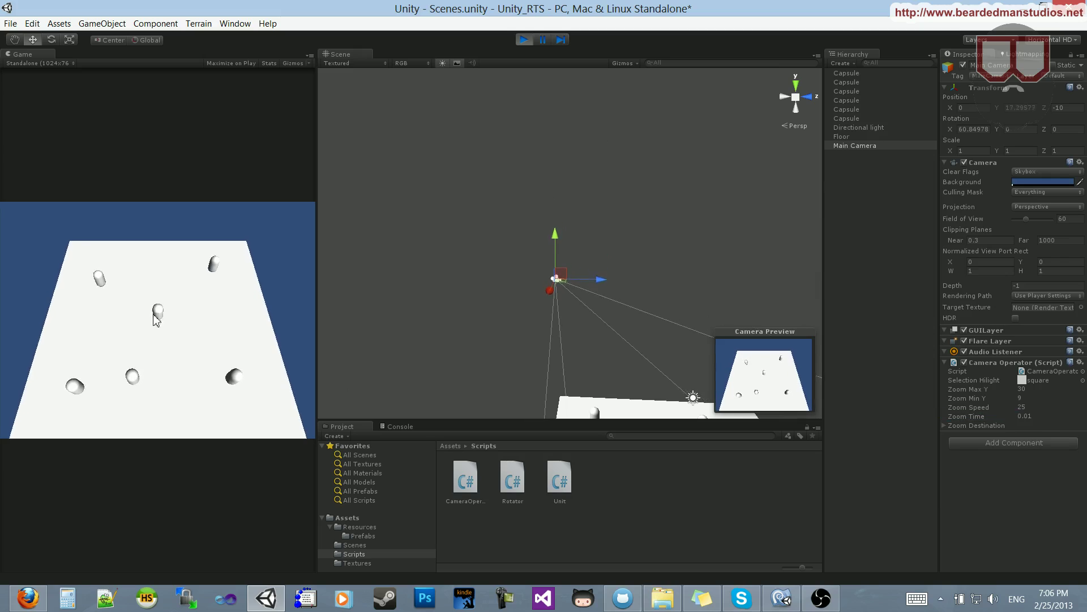
{"action": "scroll", "coordinate": [155, 312], "scroll_direction": "down", "scroll_amount": 3}
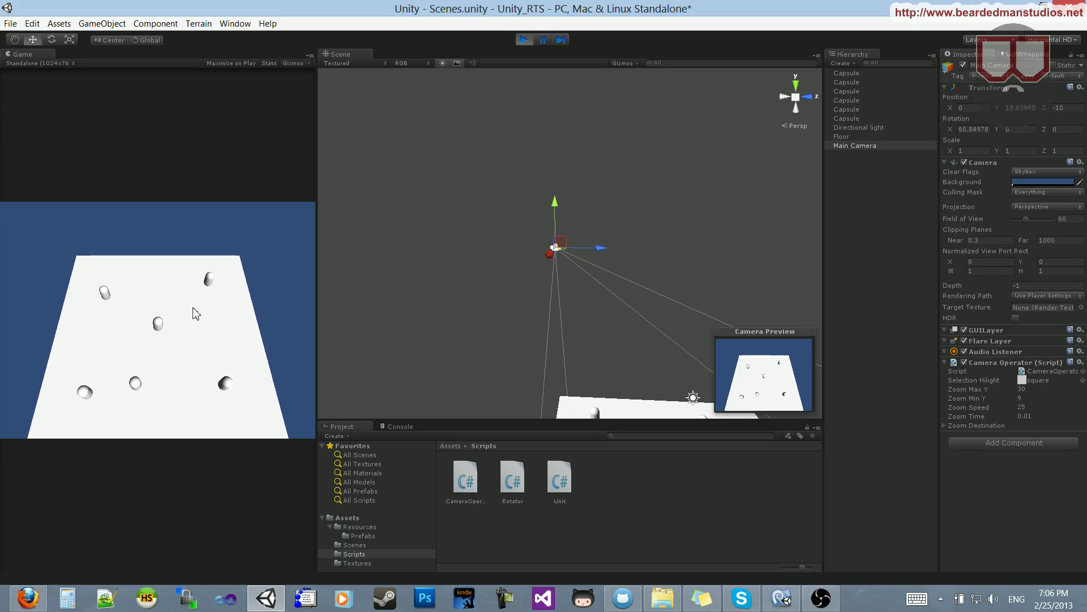
{"action": "left_click", "coordinate": [1029, 416]}
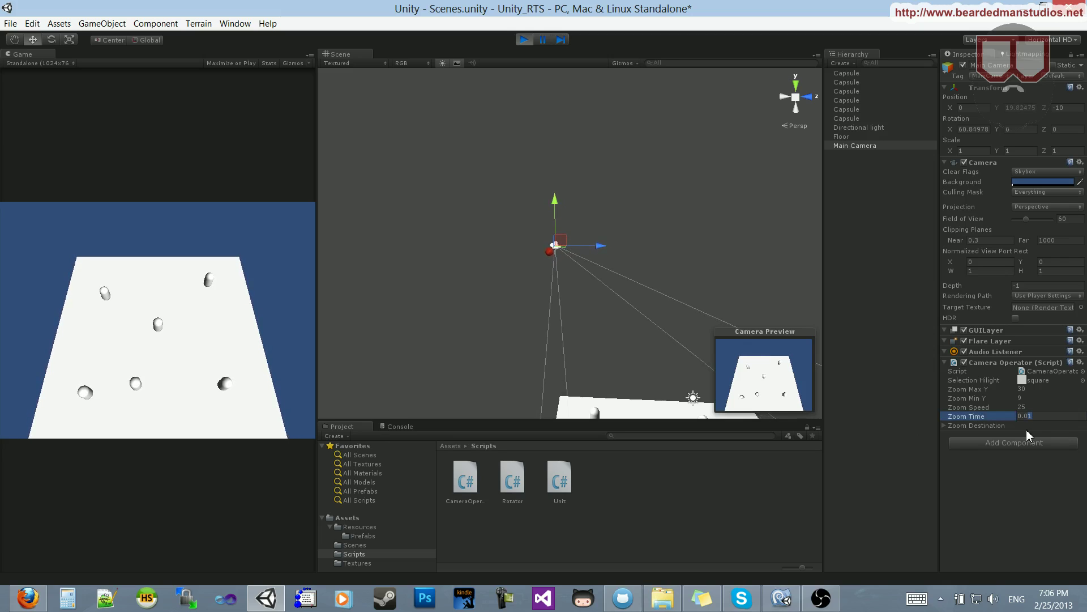
{"action": "type", "text": "0.05"}
{"action": "key", "text": "Return"}
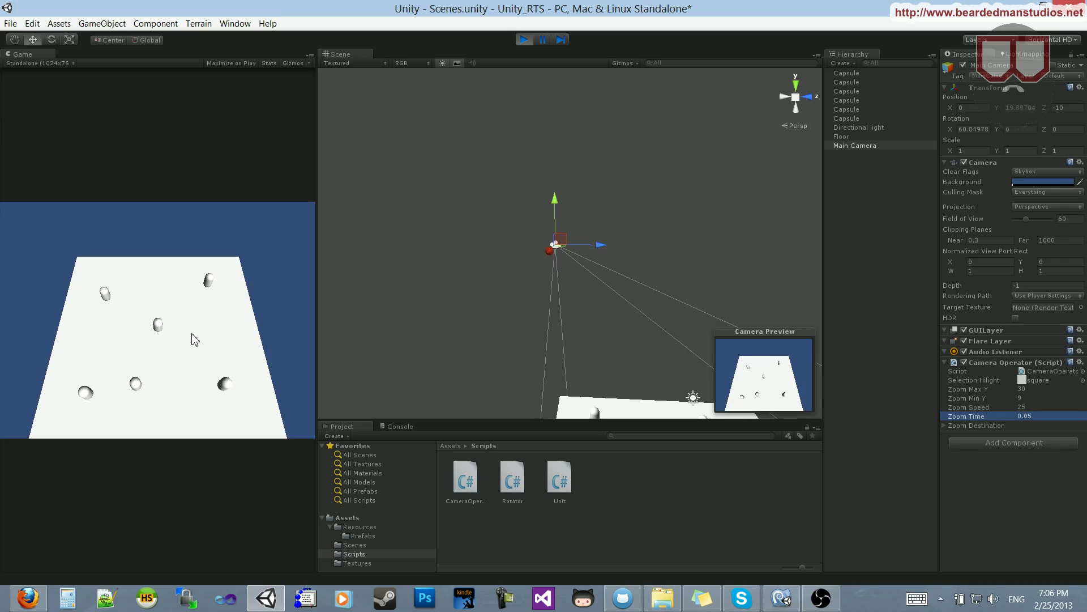
{"action": "scroll", "coordinate": [197, 357], "scroll_direction": "down", "scroll_amount": 3}
{"action": "scroll", "coordinate": [191, 338], "scroll_direction": "up", "scroll_amount": 3}
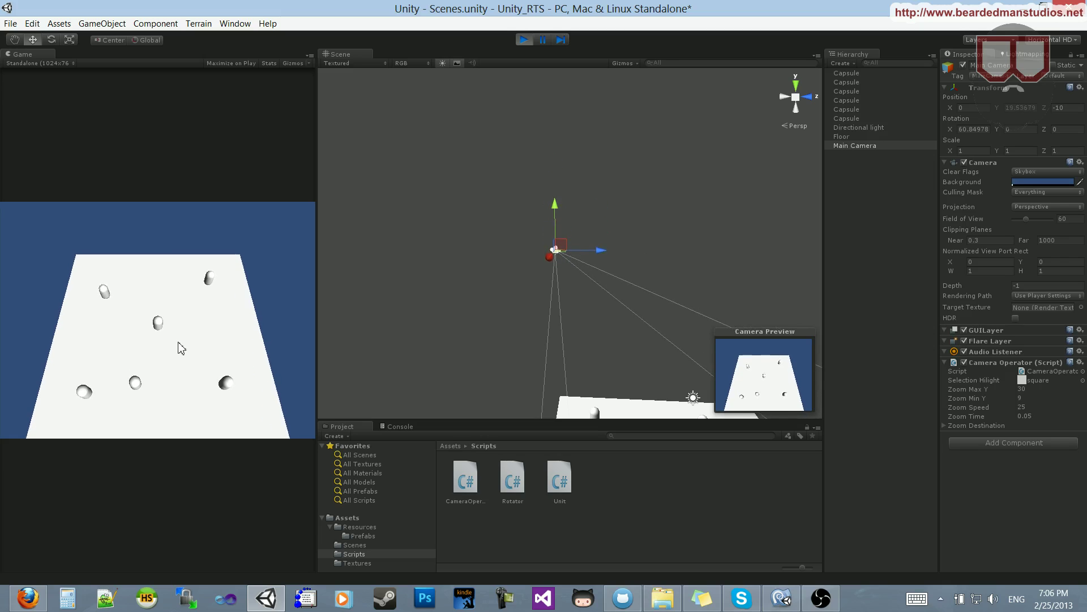
{"action": "scroll", "coordinate": [178, 348], "scroll_direction": "up", "scroll_amount": 3}
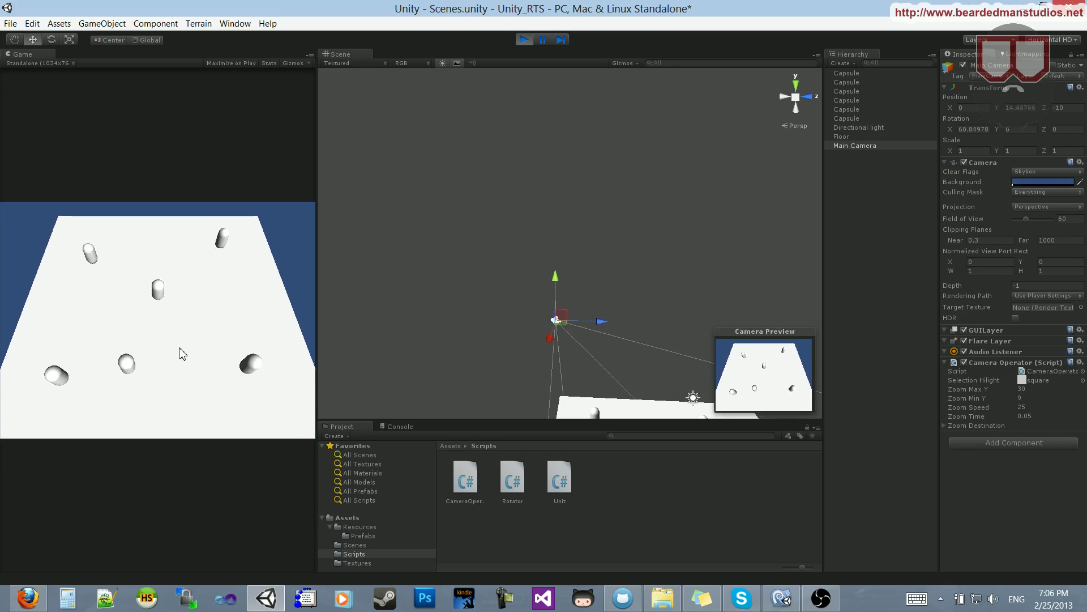
{"action": "scroll", "coordinate": [179, 353], "scroll_direction": "down", "scroll_amount": 3}
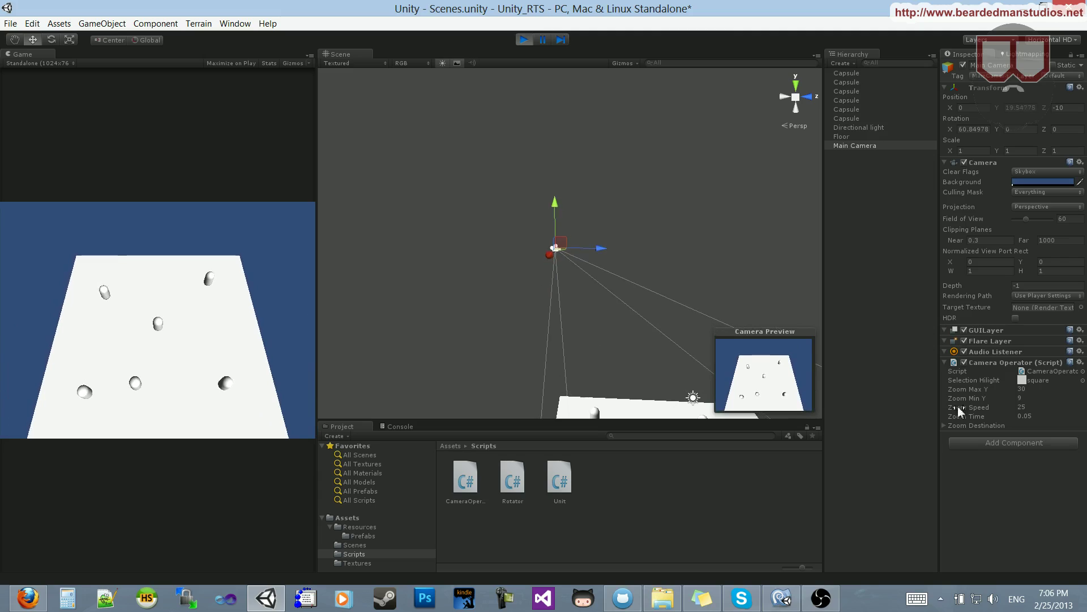
{"action": "left_click", "coordinate": [1027, 416]}
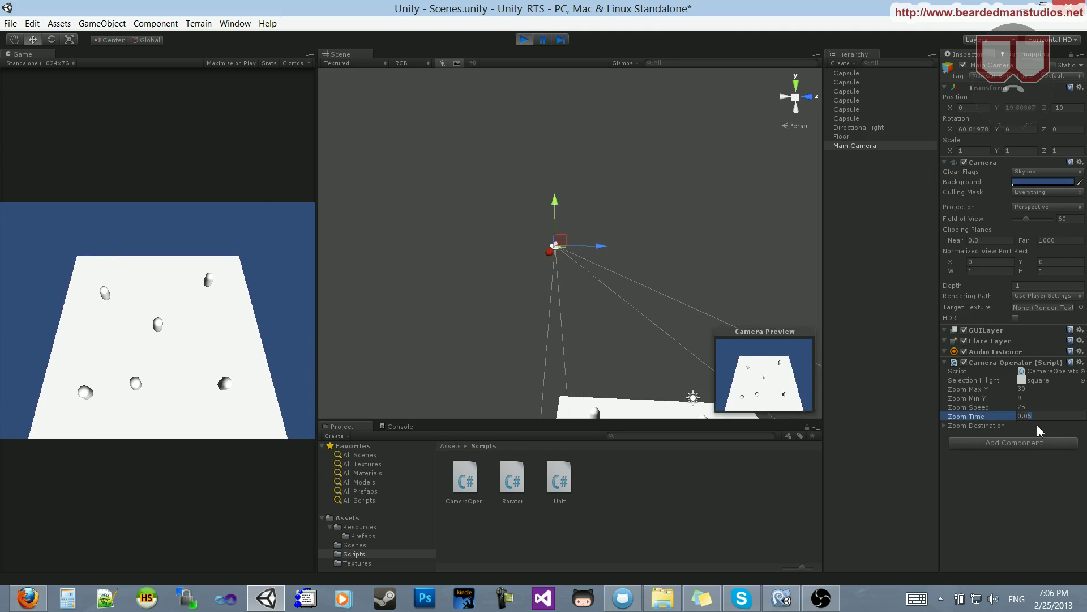
{"action": "type", "text": "0.15"}
{"action": "key", "text": "Return"}
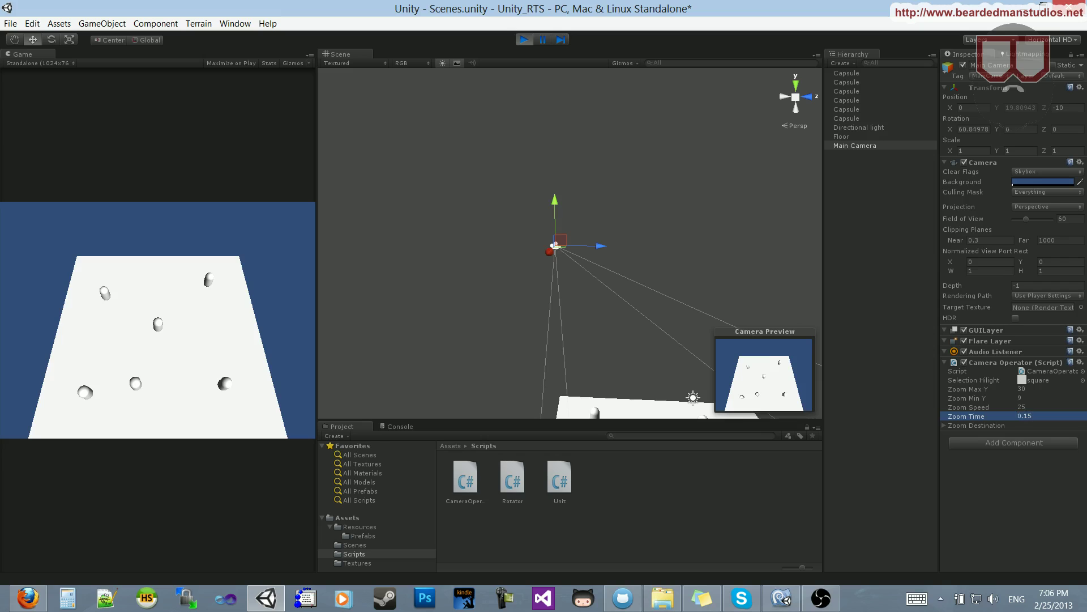
{"action": "scroll", "coordinate": [228, 319], "scroll_direction": "up", "scroll_amount": 2}
{"action": "scroll", "coordinate": [270, 299], "scroll_direction": "down", "scroll_amount": 3}
{"action": "scroll", "coordinate": [271, 298], "scroll_direction": "up", "scroll_amount": 3}
{"action": "scroll", "coordinate": [233, 298], "scroll_direction": "up", "scroll_amount": 2}
{"action": "scroll", "coordinate": [232, 295], "scroll_direction": "down", "scroll_amount": 3}
{"action": "scroll", "coordinate": [229, 291], "scroll_direction": "down", "scroll_amount": 2}
{"action": "scroll", "coordinate": [225, 291], "scroll_direction": "up", "scroll_amount": 1}
{"action": "scroll", "coordinate": [207, 292], "scroll_direction": "up", "scroll_amount": 2}
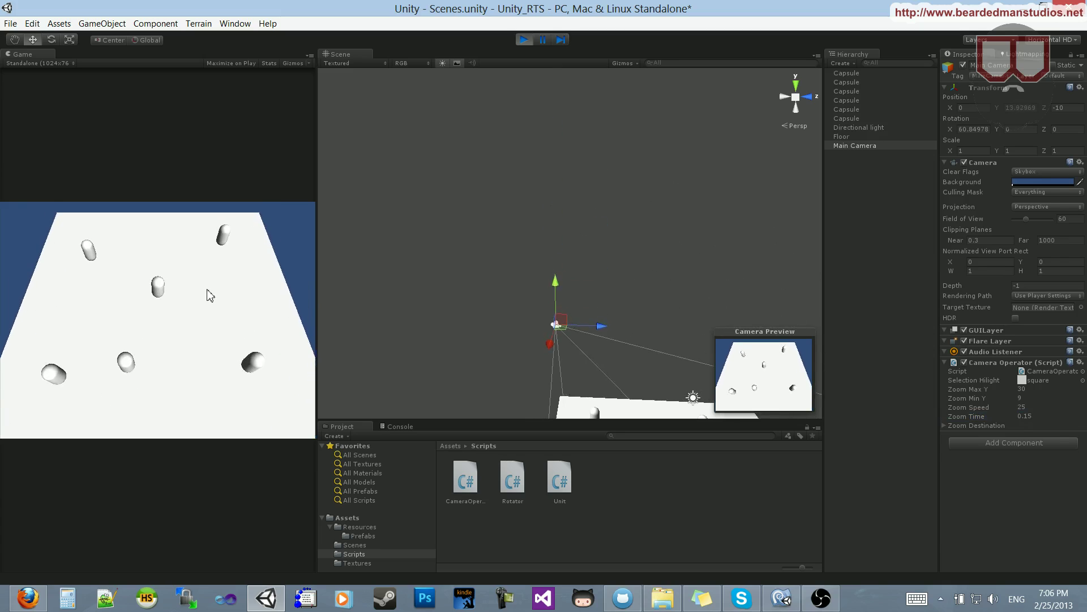
{"action": "scroll", "coordinate": [206, 287], "scroll_direction": "up", "scroll_amount": 2}
{"action": "scroll", "coordinate": [201, 285], "scroll_direction": "down", "scroll_amount": 2}
{"action": "scroll", "coordinate": [202, 286], "scroll_direction": "down", "scroll_amount": 1}
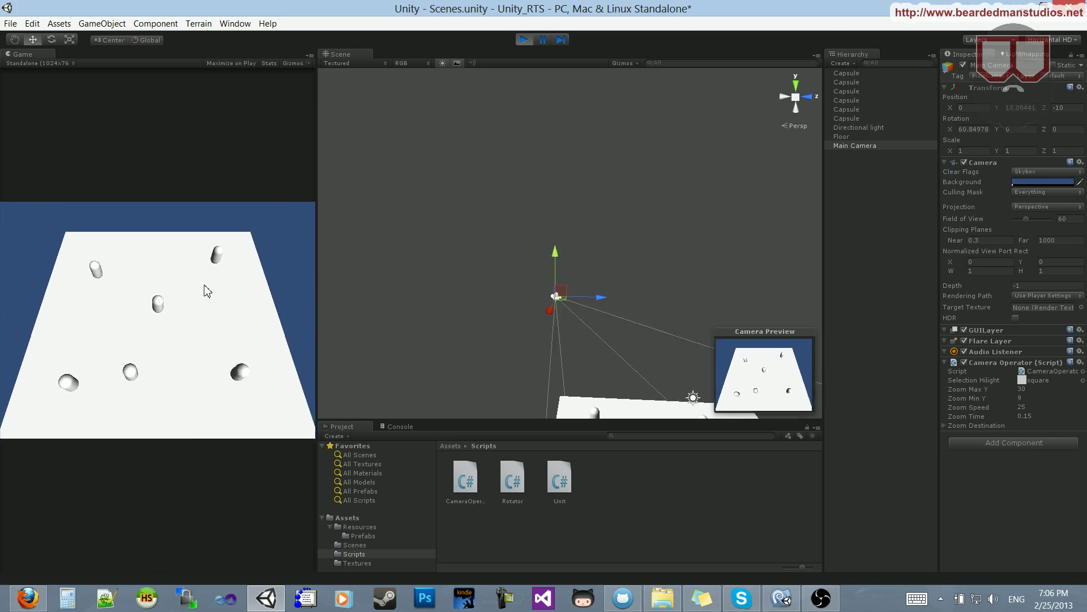
{"action": "scroll", "coordinate": [205, 289], "scroll_direction": "down", "scroll_amount": 2}
{"action": "scroll", "coordinate": [203, 291], "scroll_direction": "up", "scroll_amount": 2}
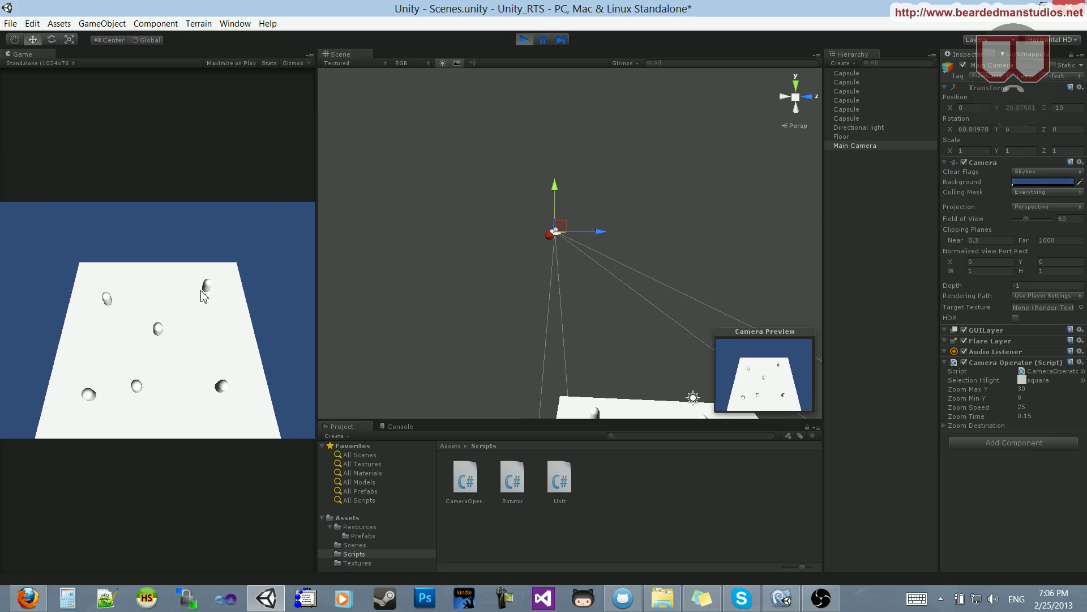
- Tilt the Main Camera to a shallower angle with the rotate gizmo, then stop Play mode
{"action": "left_click", "coordinate": [548, 171]}
{"action": "key", "text": "e"}
{"action": "left_click", "coordinate": [554, 229]}
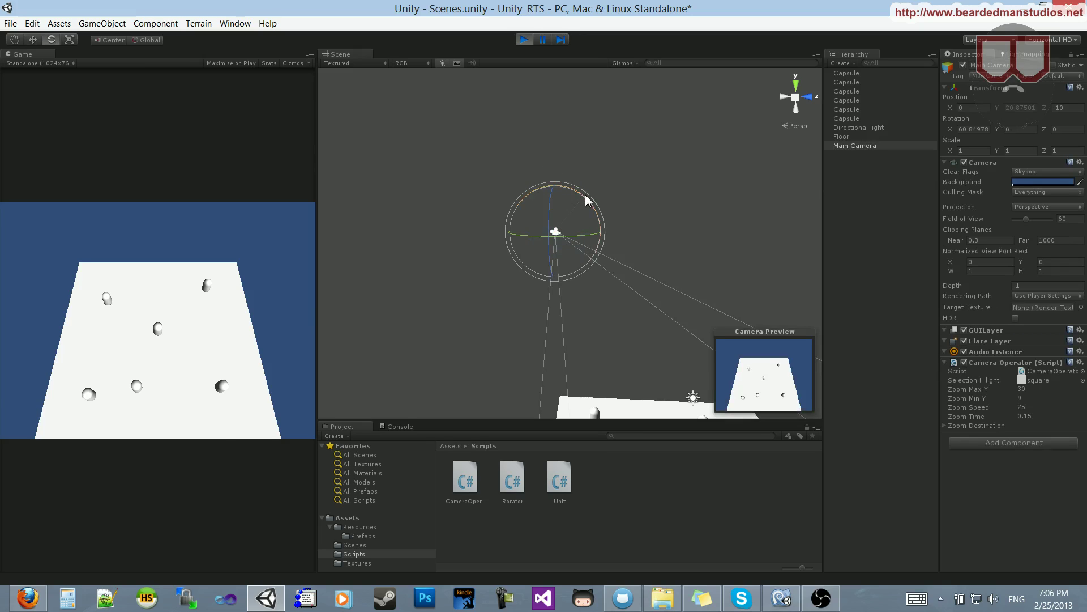
{"action": "mouse_move", "coordinate": [585, 195]}
{"action": "left_mouse_down"}
{"action": "mouse_move", "coordinate": [560, 198]}
{"action": "mouse_move", "coordinate": [563, 184]}
{"action": "left_mouse_up"}
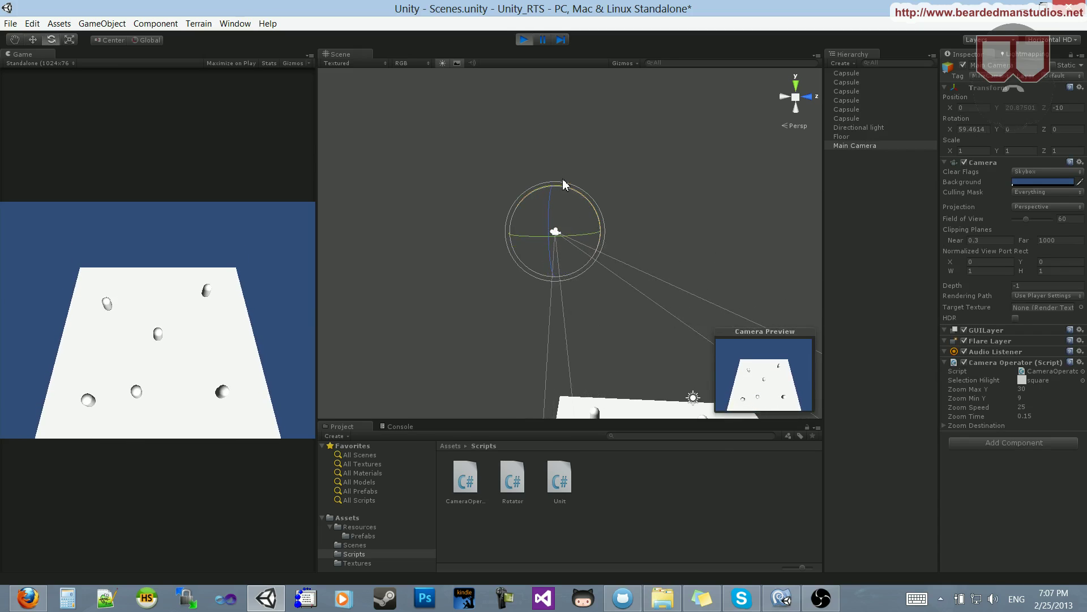
{"action": "left_click", "coordinate": [524, 40]}
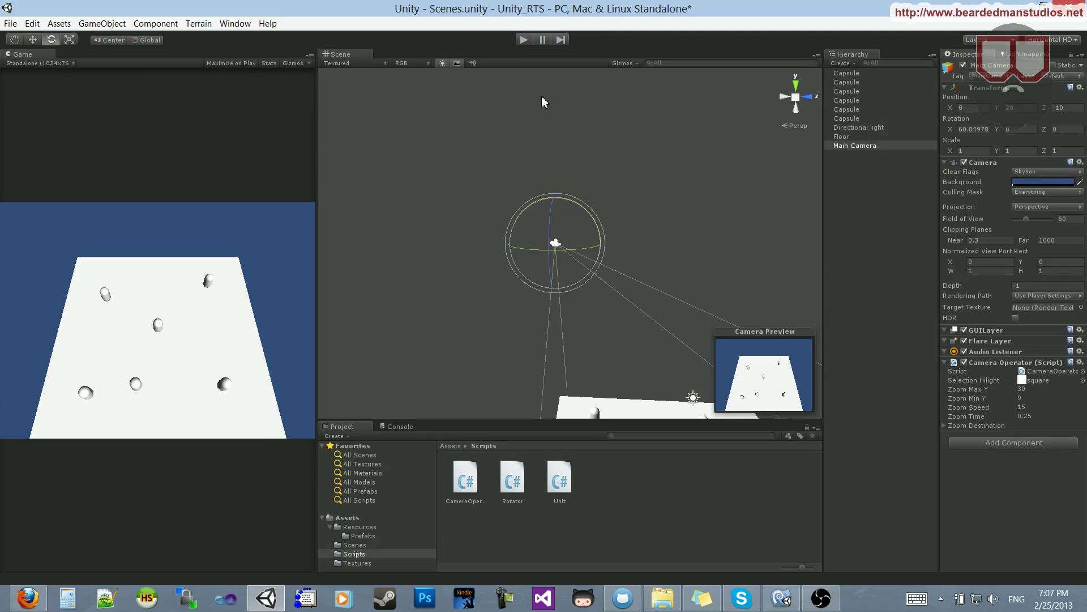